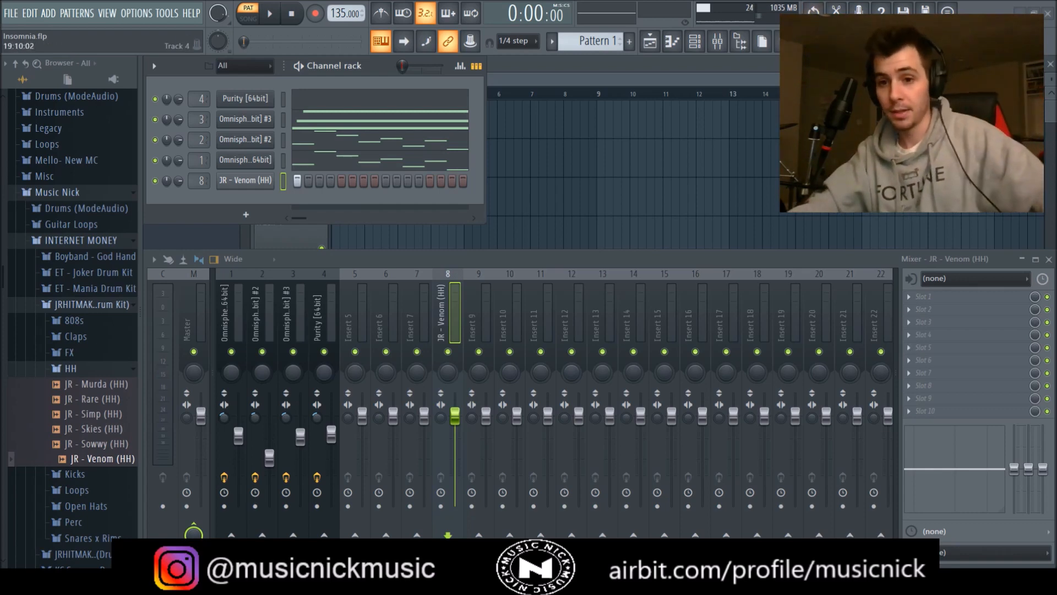
Play the pattern with the first Omnisphere track soloed, unmute Omnisphere #2, and lower its mixer level slightly.
right_click(231, 351)
key("space")
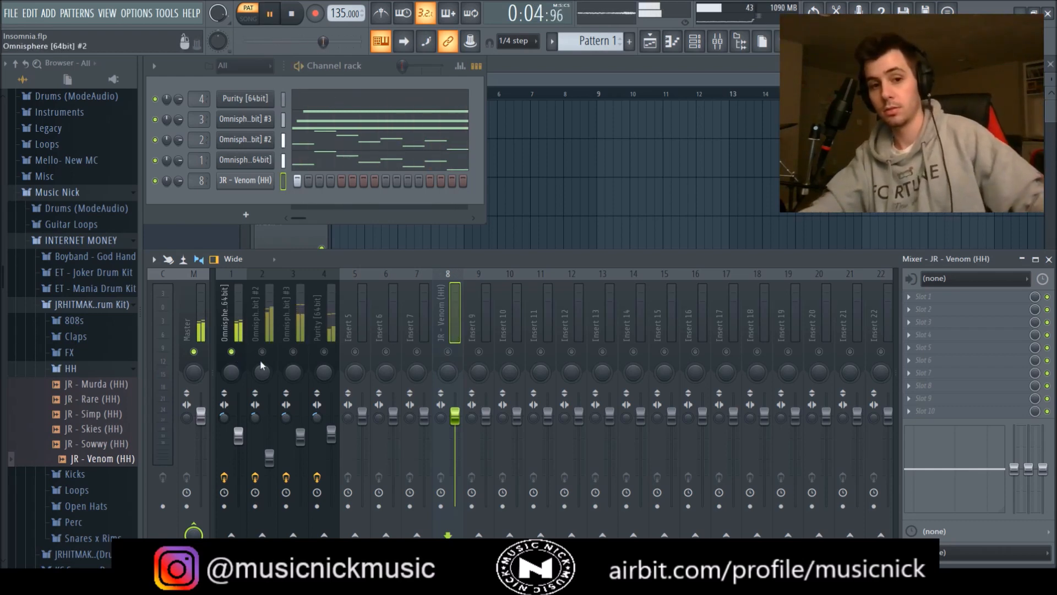
left_click(262, 352)
left_click(238, 326)
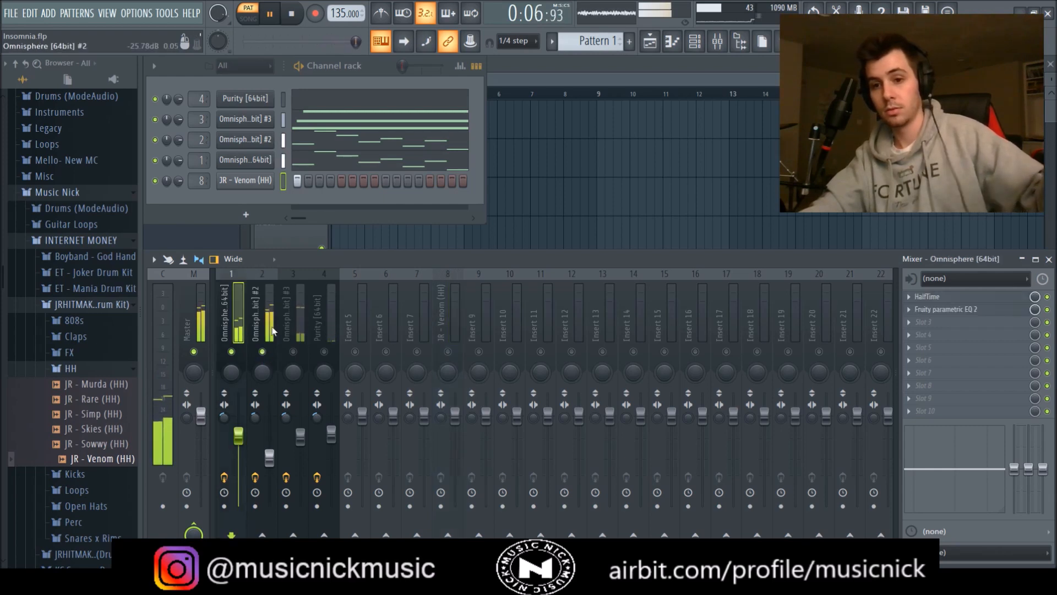
left_click(269, 454)
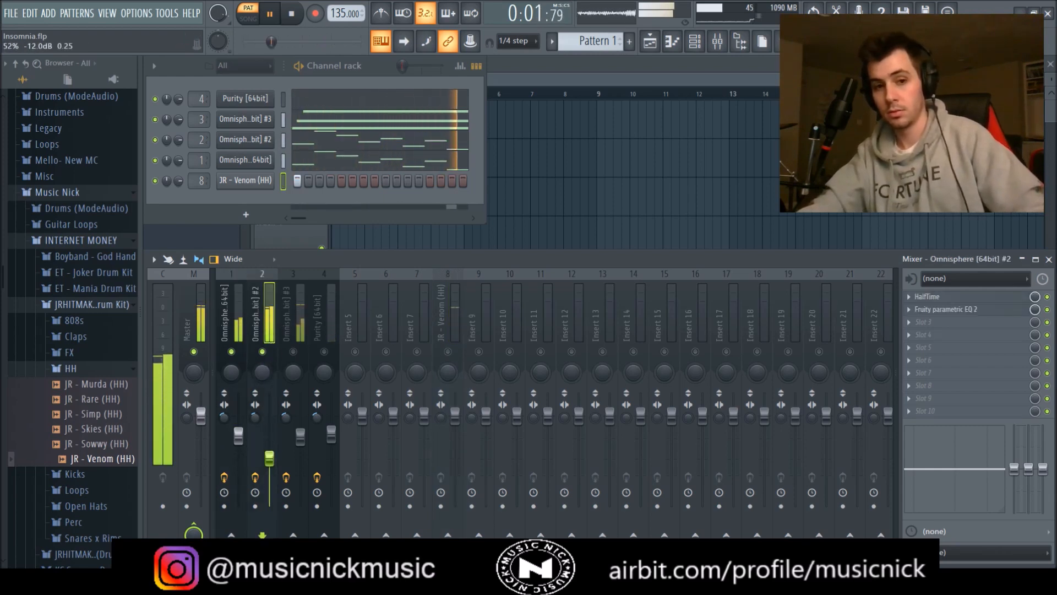
left_click_drag(269, 454, 270, 461)
Bring Omnisphere #3 and Purity into the playing mix, lower Purity's level slightly, and check both tracks' Fruity parametric EQ 2.
left_click(293, 352)
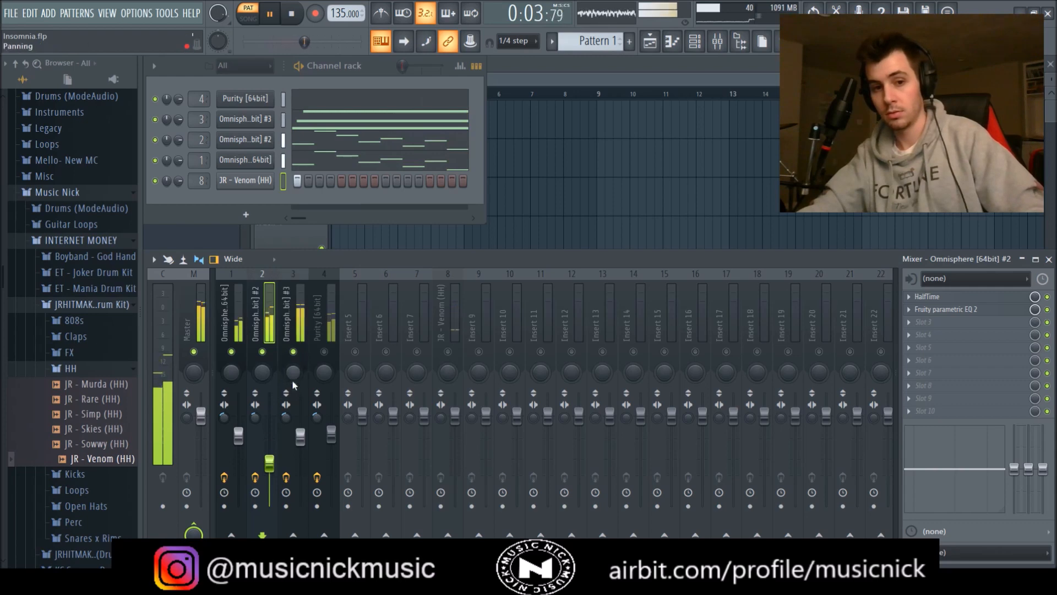
left_click(292, 450)
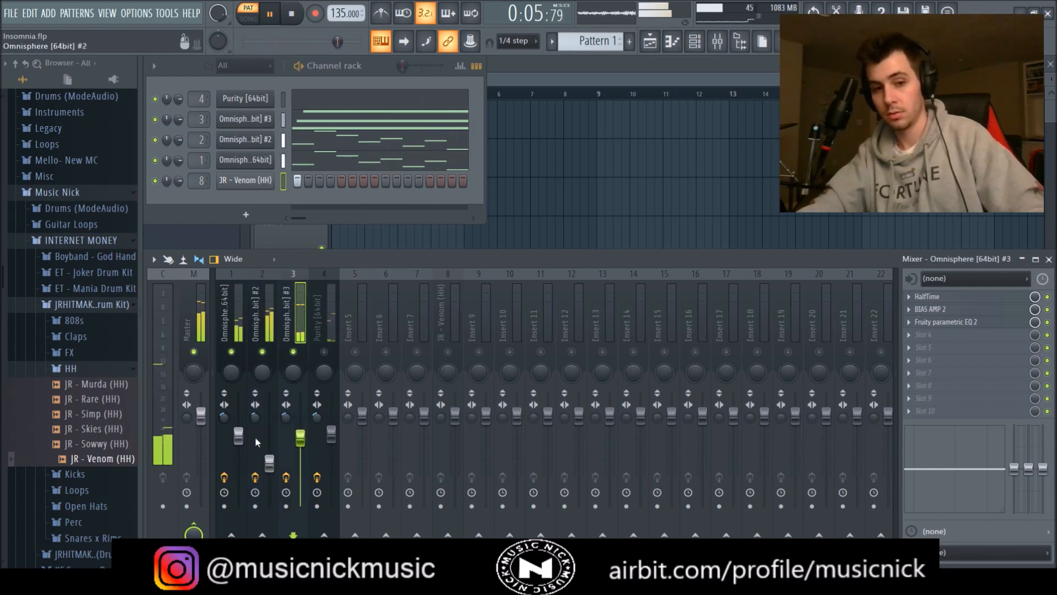
left_click(324, 351)
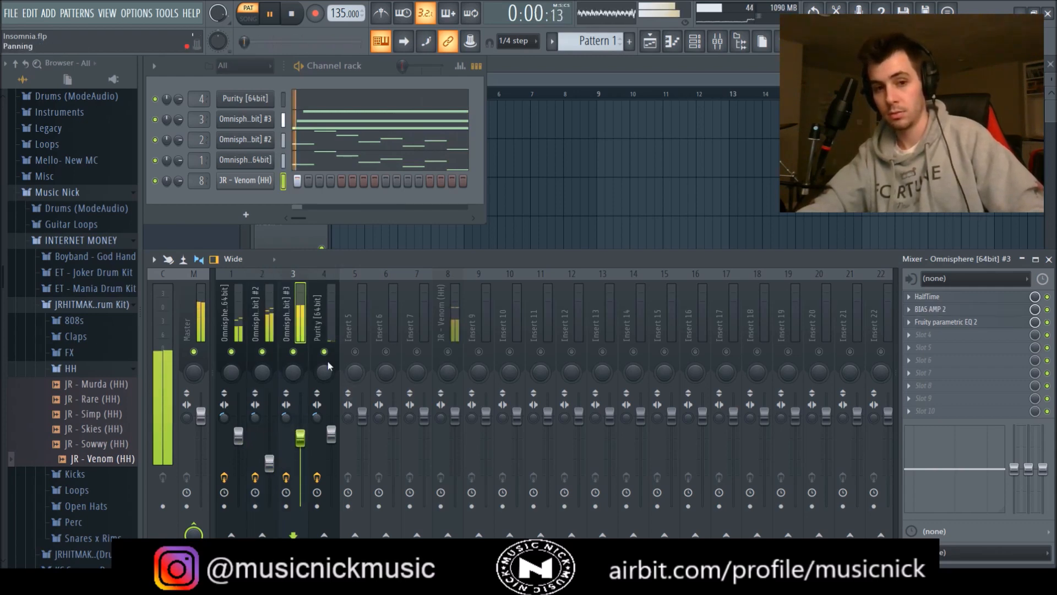
left_click(332, 435)
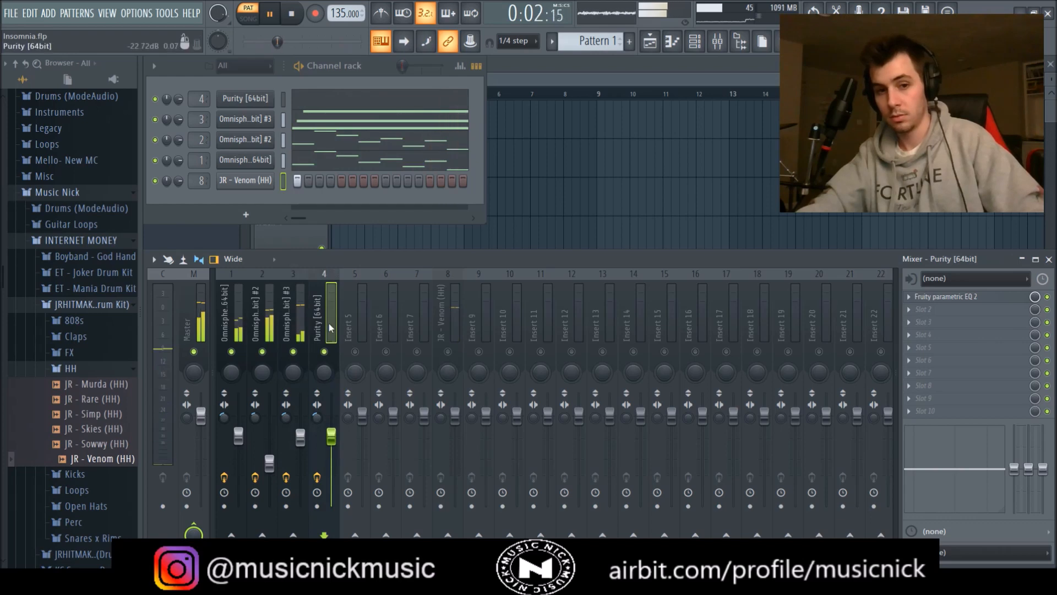
left_click(947, 297)
left_click(616, 150)
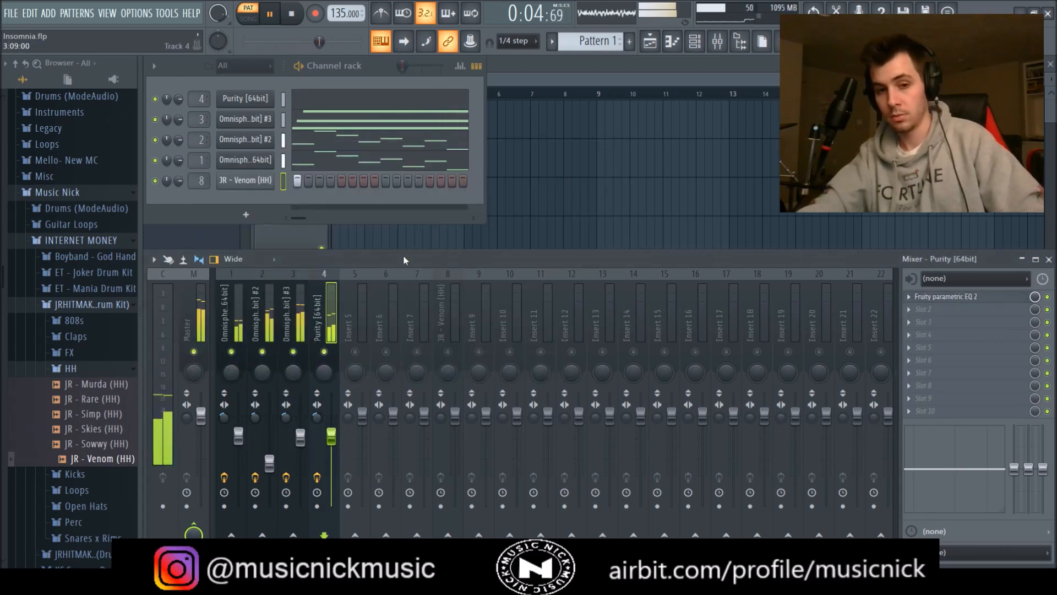
left_click(300, 437)
left_click(947, 322)
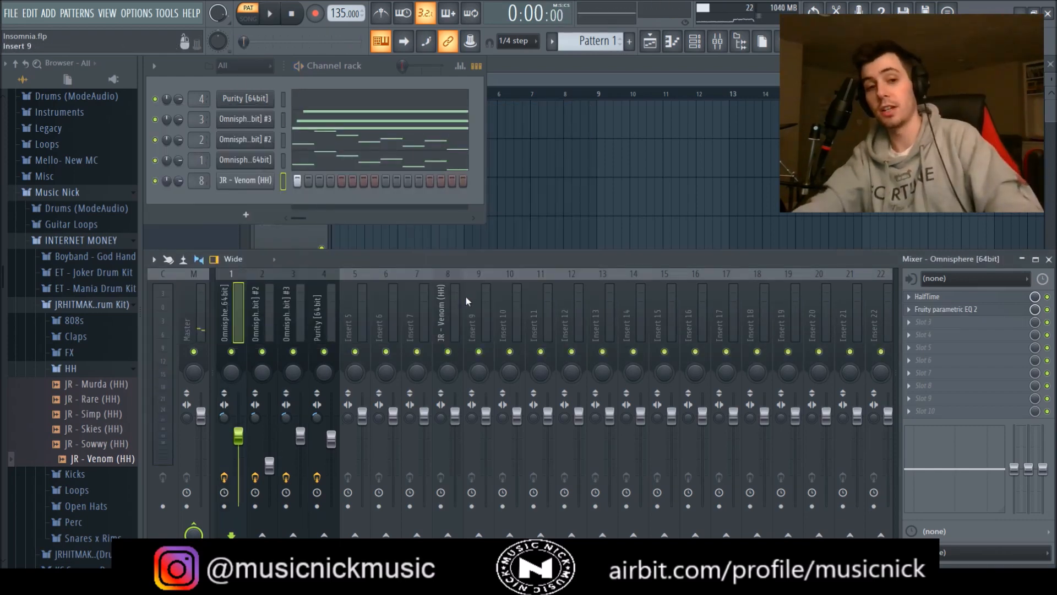
Enable Normalize on the JR - Venom (HH) sample and raise its silence-trimming threshold, auditioning the difference.
left_click(264, 180)
left_click(358, 368)
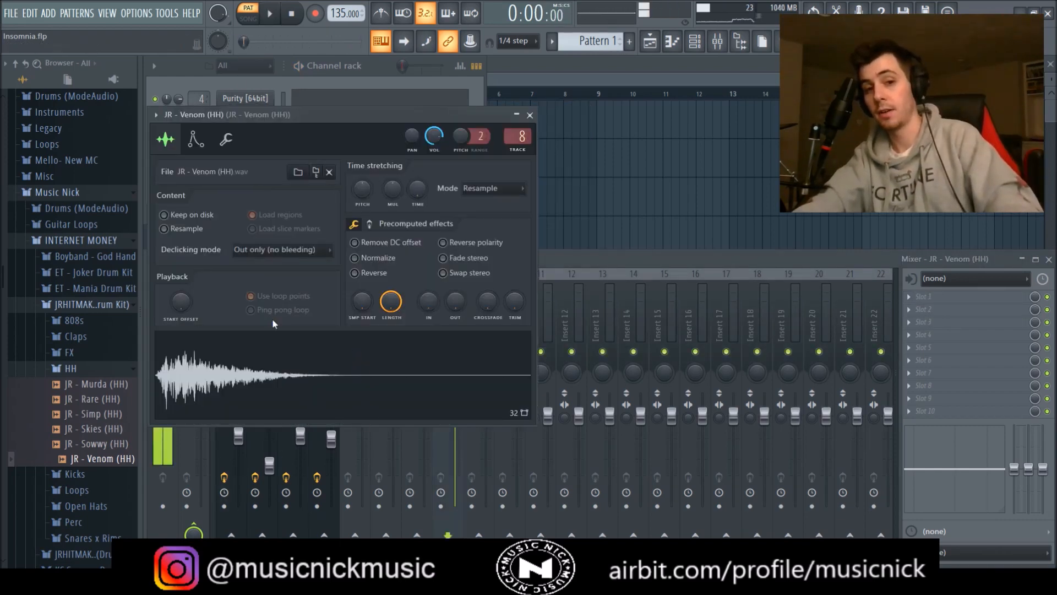
left_click(377, 259)
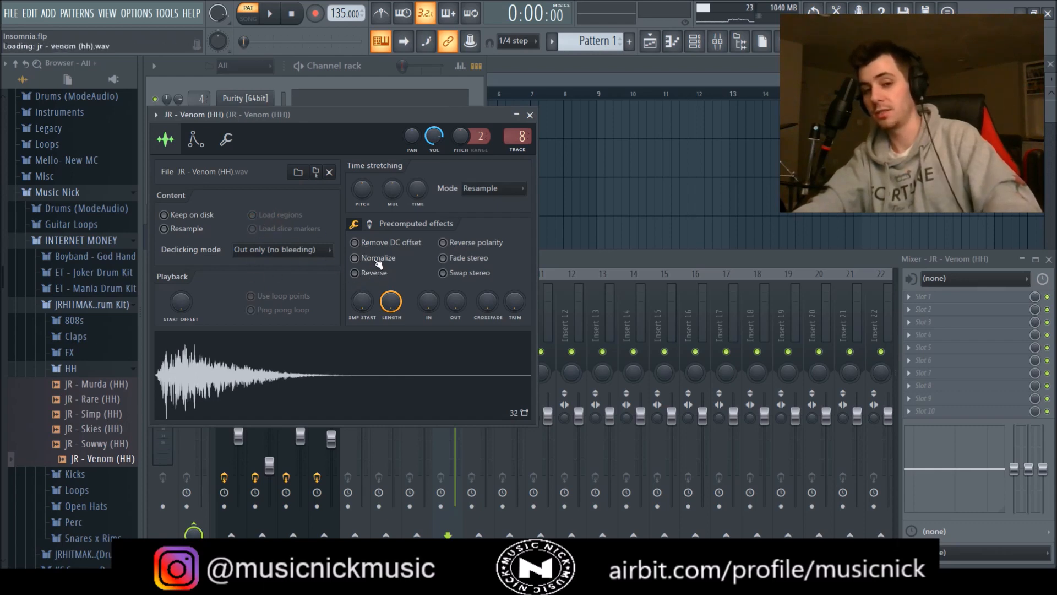
left_click_drag(514, 302, 516, 264)
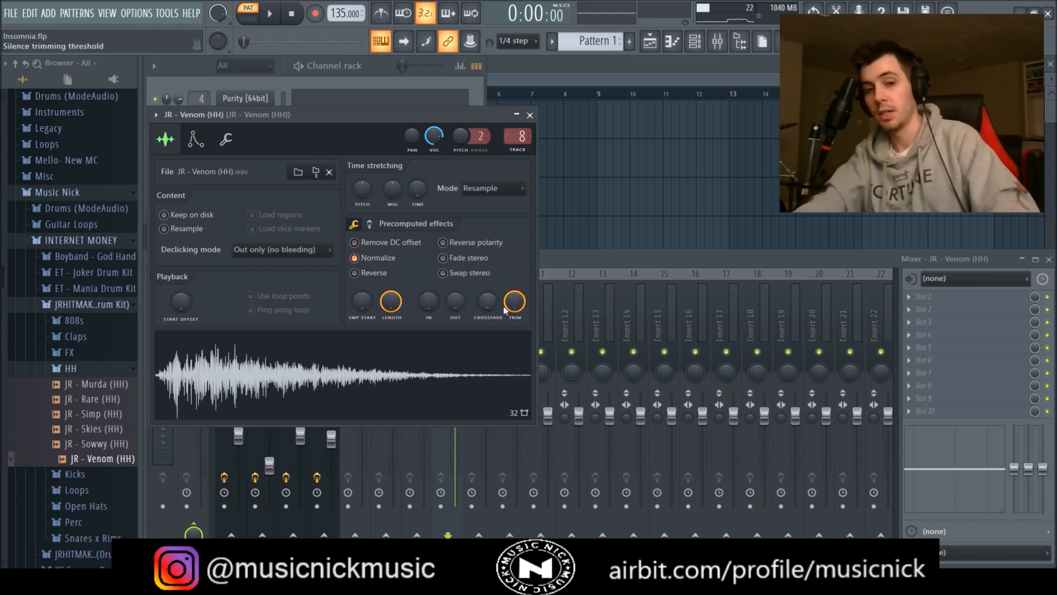
mouse_move(515, 302)
left_mouse_down()
mouse_move(514, 344)
mouse_move(515, 300)
left_mouse_up()
left_click(370, 260)
left_click(370, 262)
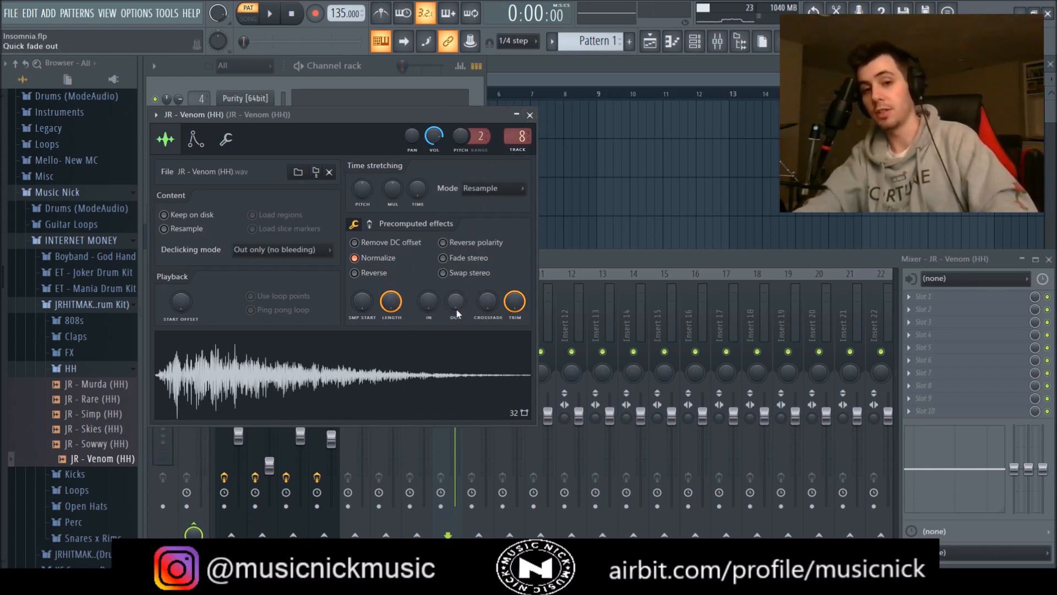
Try the quick fade-out on the JR - Venom (HH) sample, audition its waveform repeatedly, and close its channel settings.
left_click_drag(456, 310, 452, 334)
left_click(442, 393)
left_click(444, 346)
left_click(434, 348)
left_click(420, 366)
left_click(460, 360)
left_click(462, 372)
left_click(463, 363)
left_click(464, 368)
left_click(530, 115)
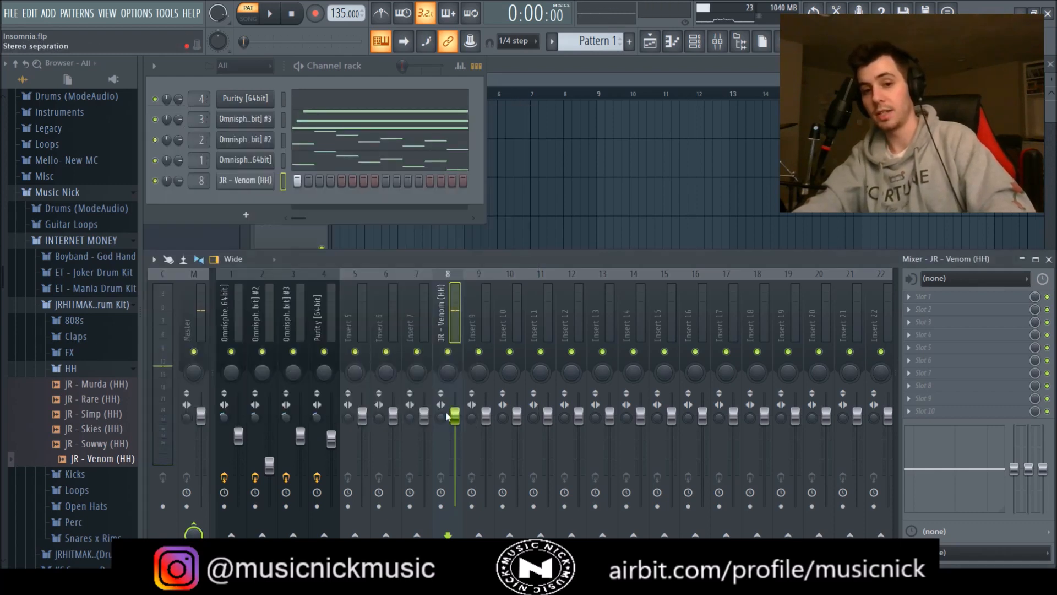
Lower the JR - Venom (HH) mixer track's level and pan the track to the right.
left_click_drag(456, 421, 462, 440)
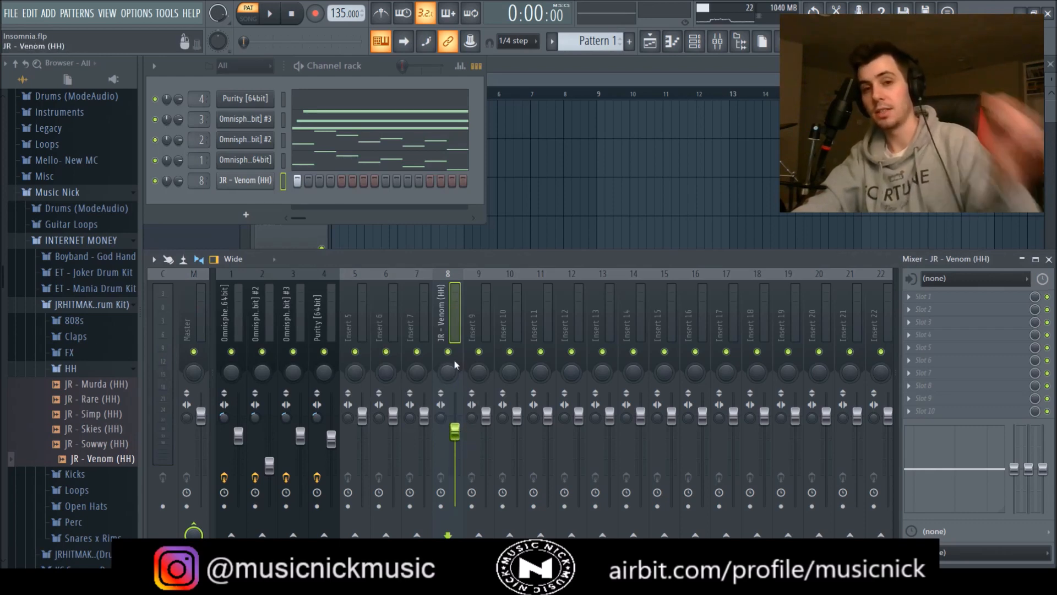
left_click_drag(449, 364, 450, 355)
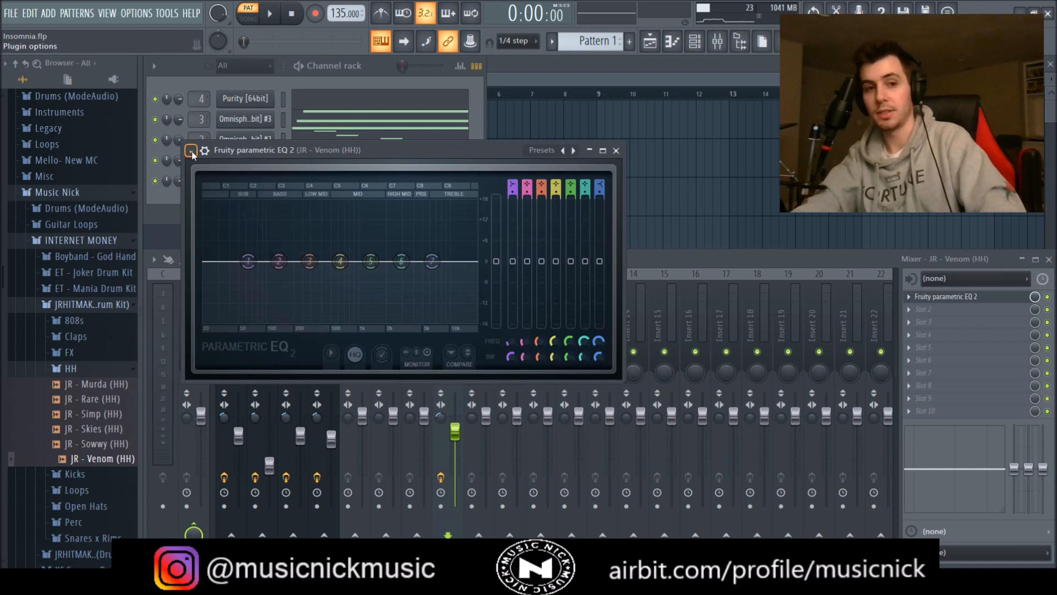
Load the 30Hz + 18kHz cut EQ preset on the hi-hat, raise its high-pass cutoff into the mids, and lower the track's fader slightly.
left_click(348, 241)
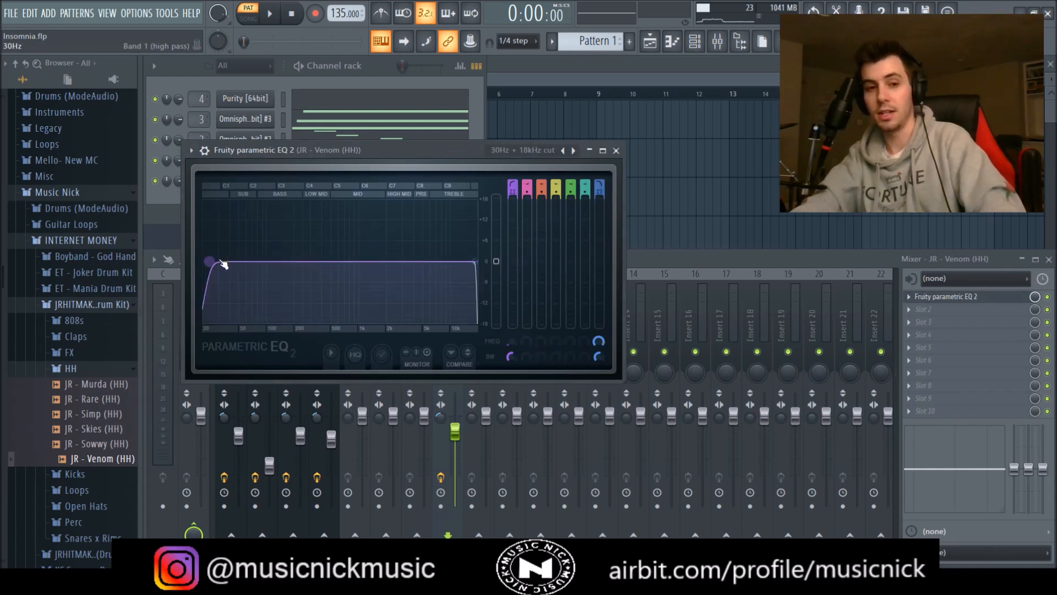
scroll(217, 262, "up", 8)
left_click_drag(214, 262, 293, 262)
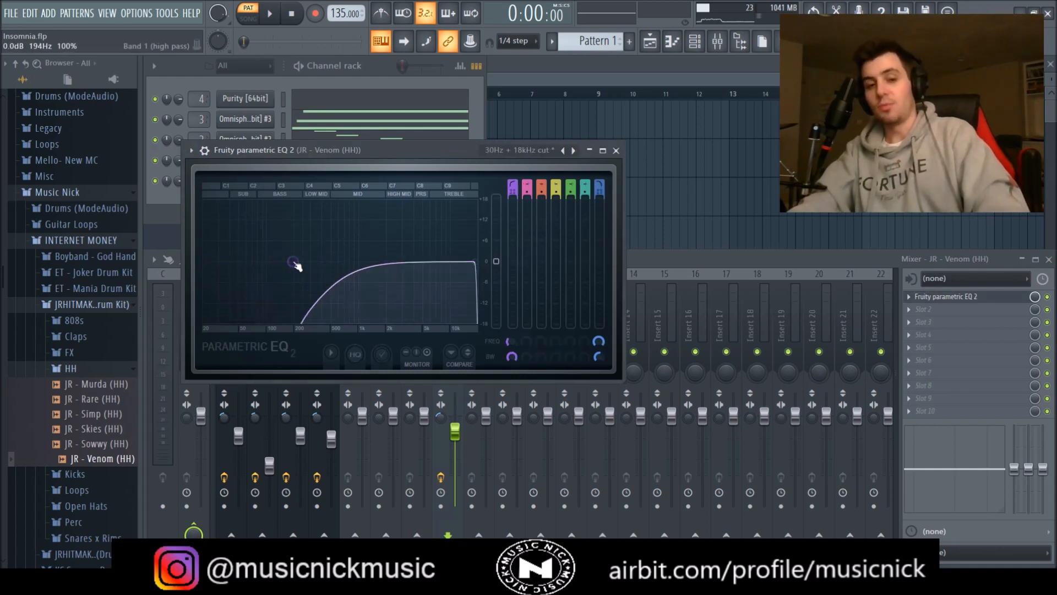
scroll(470, 266, "up", 5)
left_click_drag(293, 262, 353, 262)
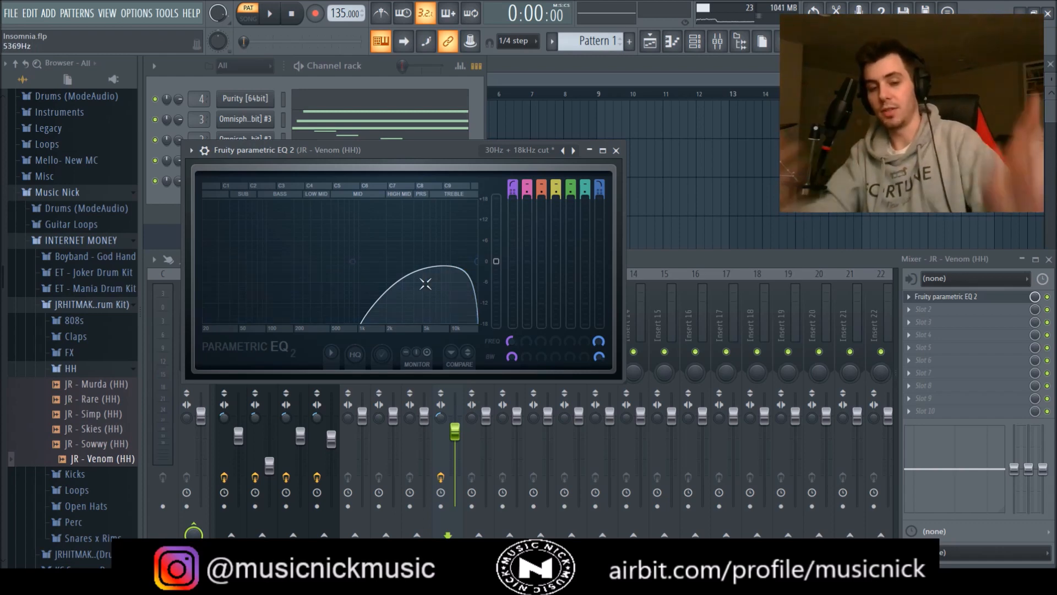
left_click(615, 151)
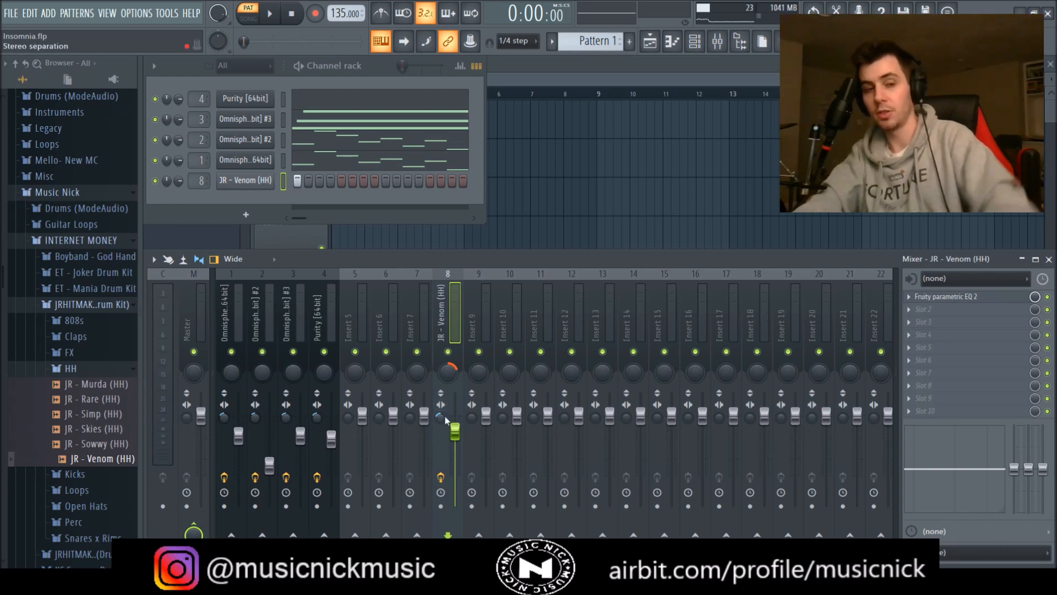
left_click_drag(455, 432, 455, 439)
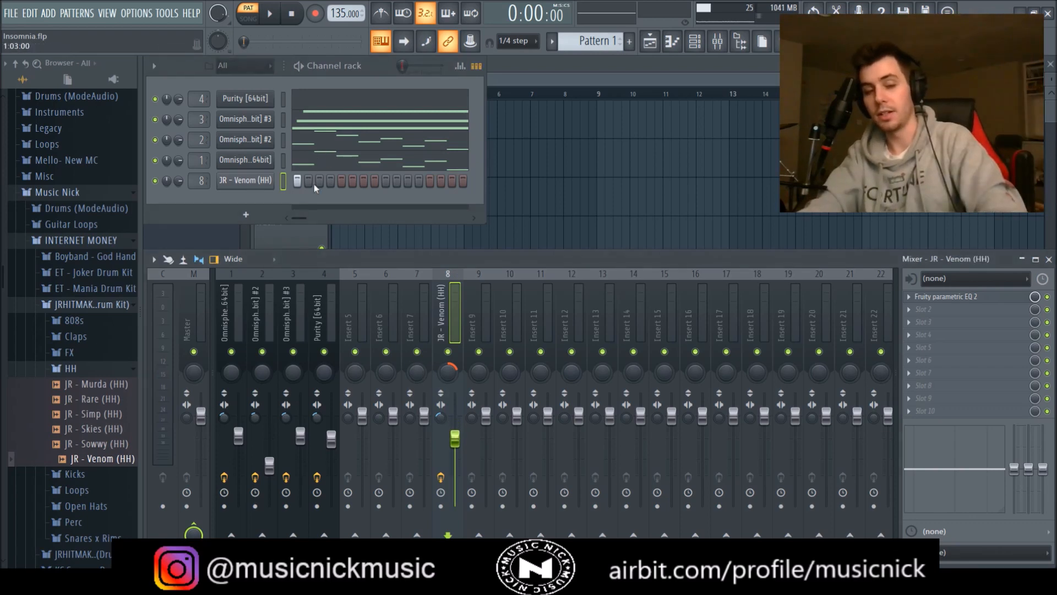
Open the JR - Venom (HH) piano roll and, during playback, add C5 notes at steps 7 and 13 of bar 1.
key("F7")
scroll(233, 252, "up", 2)
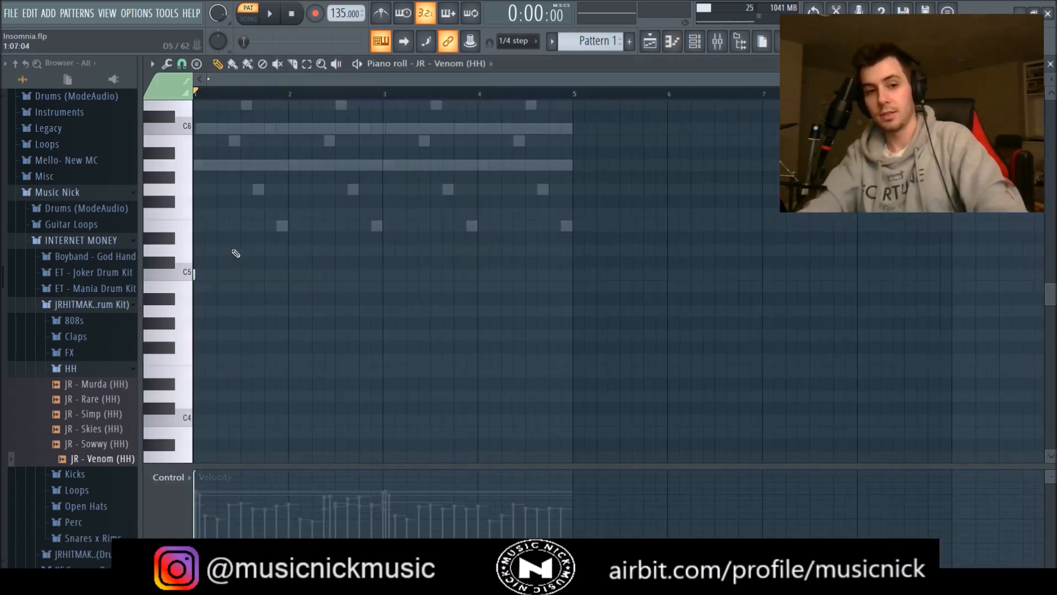
key("space")
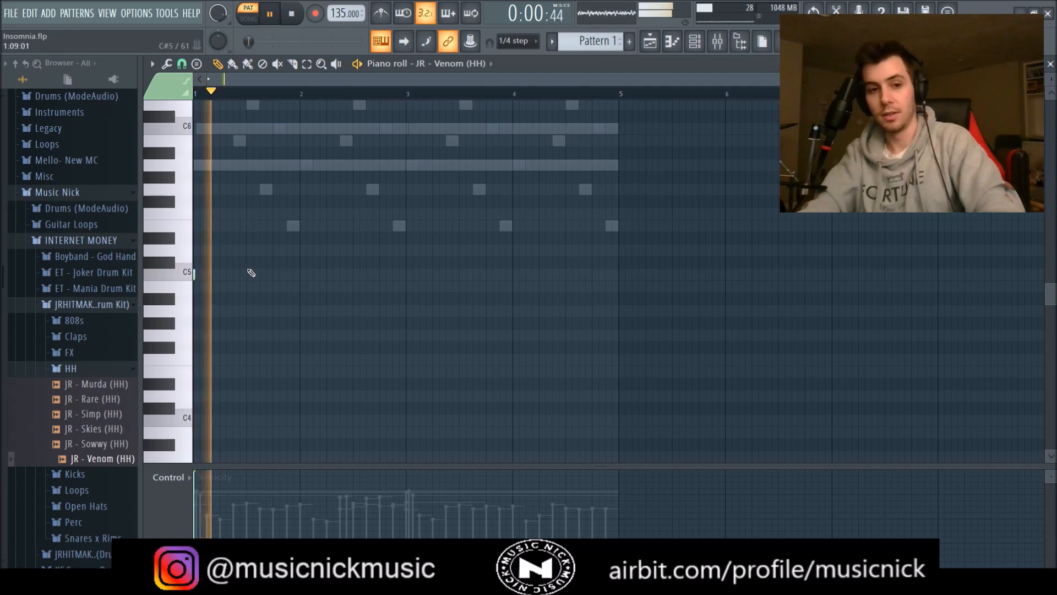
scroll(236, 284, "up", 2)
left_click(233, 274)
left_click(308, 275)
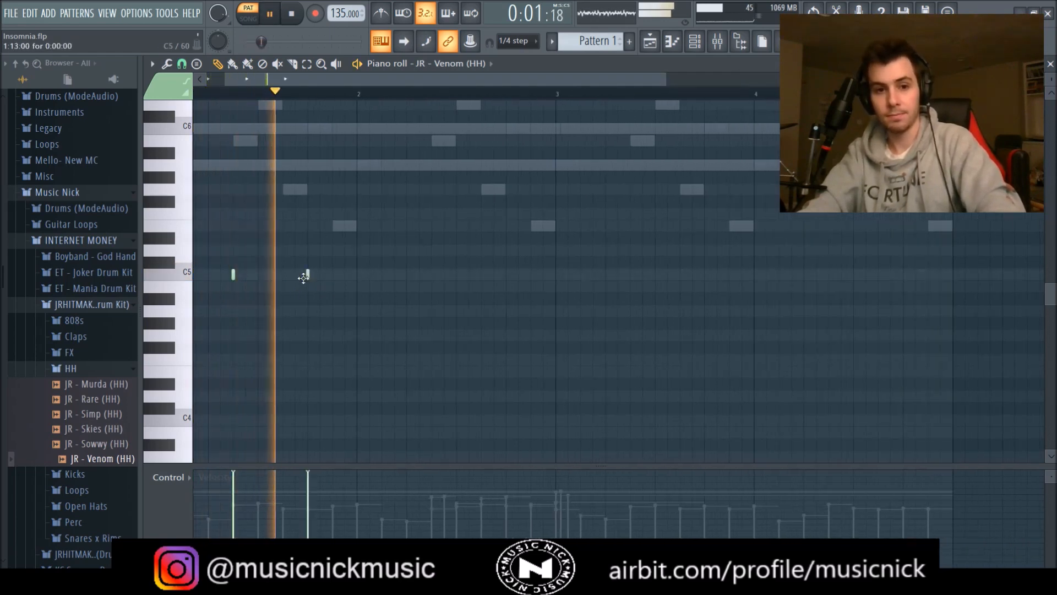
Place C5 hi-hat notes at steps 3 and 7 of bar 2, auditioning and discarding other positions.
scroll(389, 297, "down", 2)
left_click(359, 275)
key("space")
key("space")
right_click(359, 276)
left_click(343, 276)
scroll(350, 280, "up", 2)
left_click(390, 275)
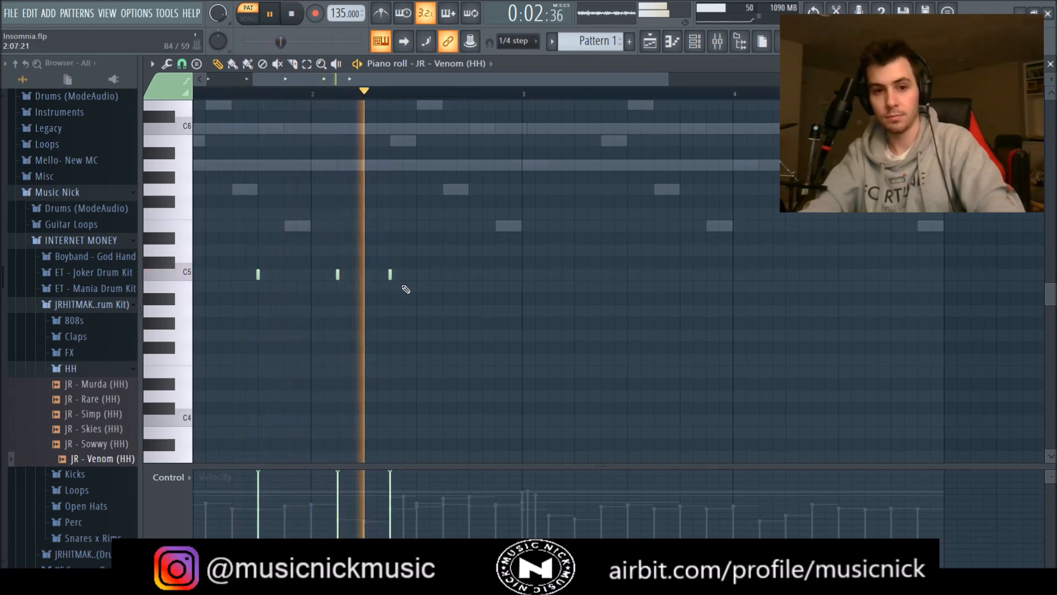
key("space")
left_click(470, 275)
scroll(472, 279, "down", 3)
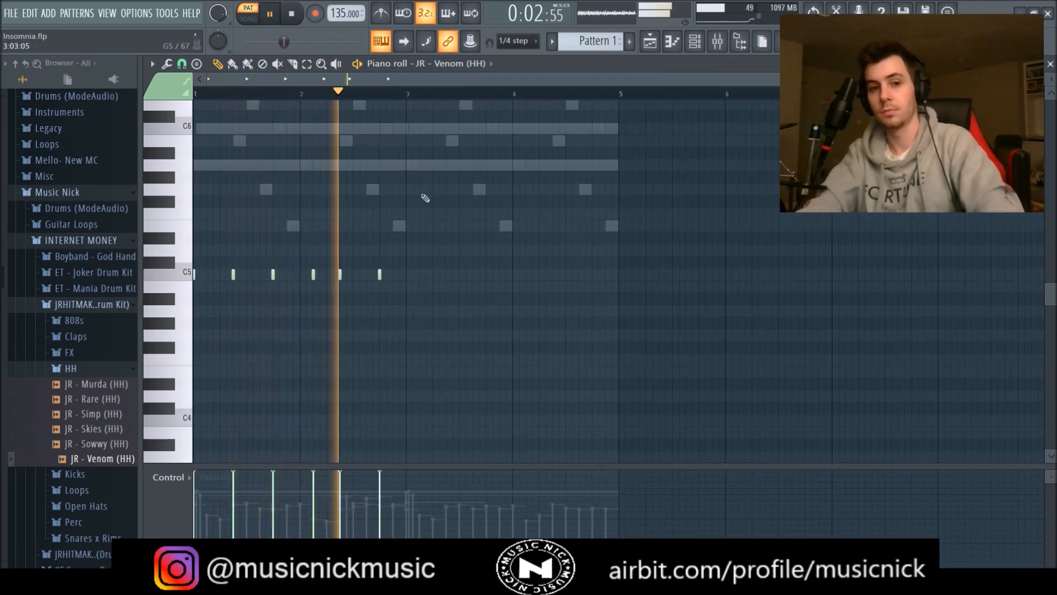
key("space")
Clear the time selection, replay from bar 1, and slightly reduce the velocities of the second, fourth and fifth hi-hat notes.
left_click_drag(409, 99, 81, 157)
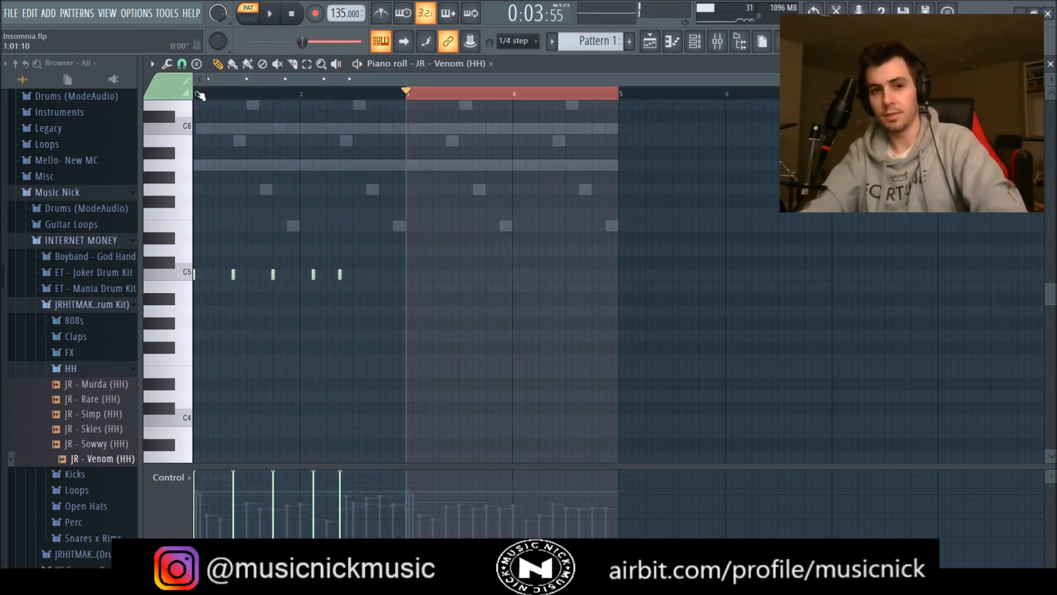
left_click(200, 96, "ctrl")
key("space")
left_click(237, 481)
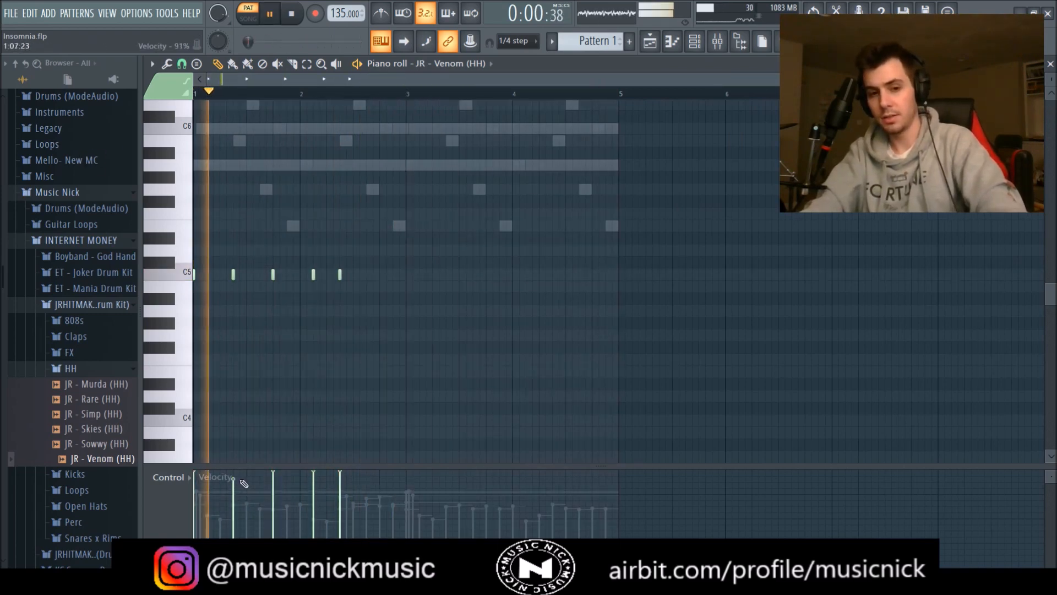
left_click(316, 485)
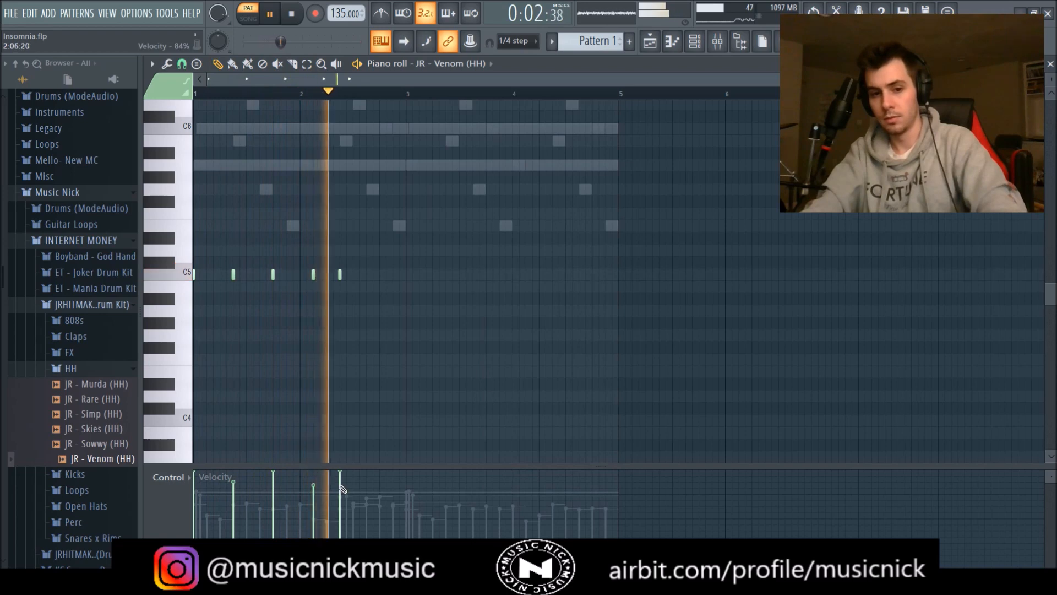
left_click(313, 472)
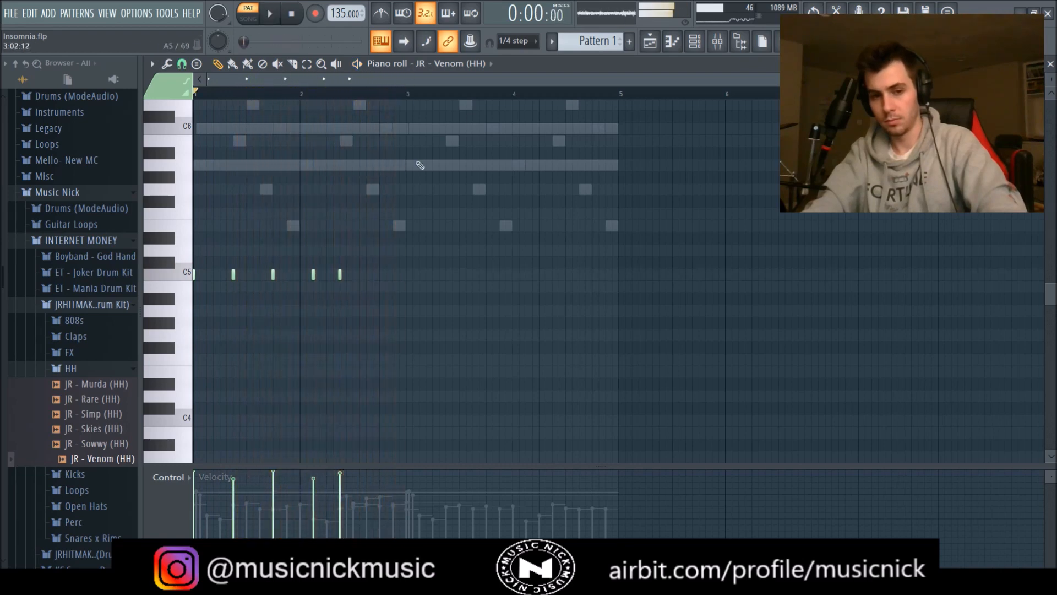
Duplicate the two-bar hi-hat pattern into bars 3 and 4, add a C5 note at 93% velocity at bar 4 step 13, and close the piano roll.
key("ctrl+a")
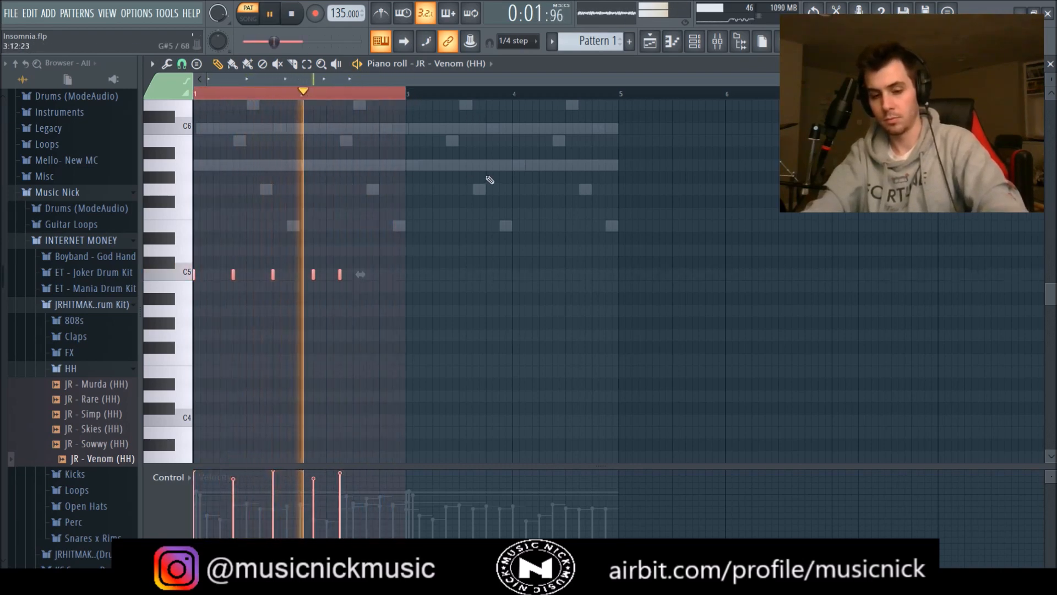
key("ctrl+b")
left_click(592, 275)
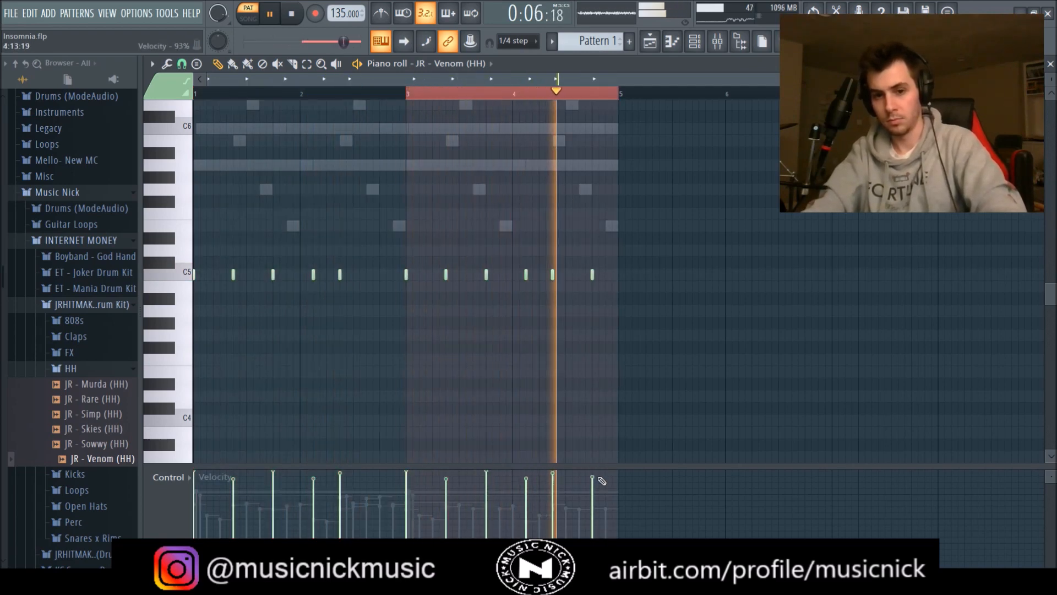
key("space")
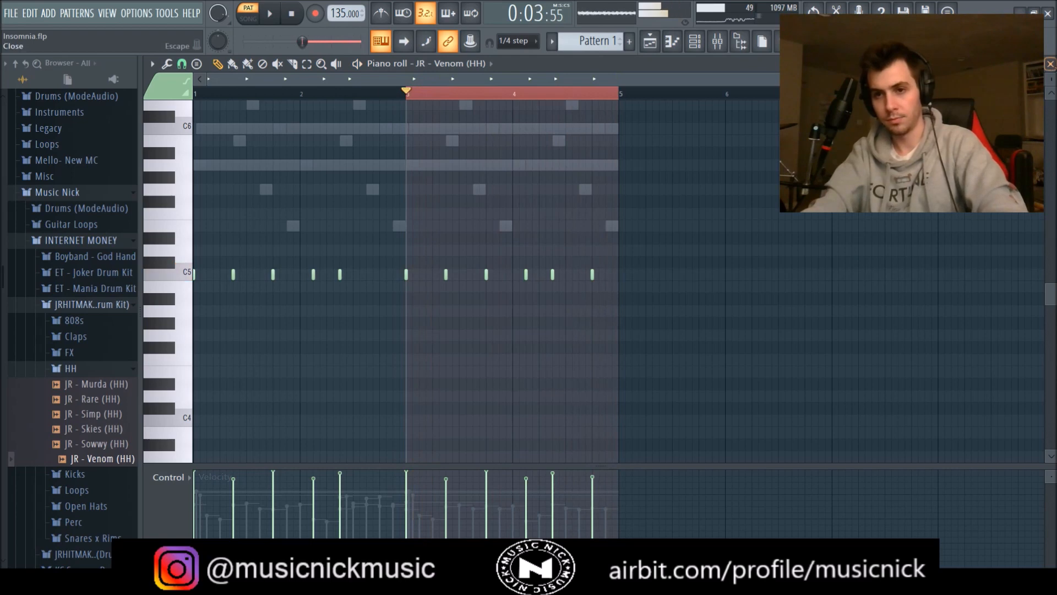
left_click(1051, 64)
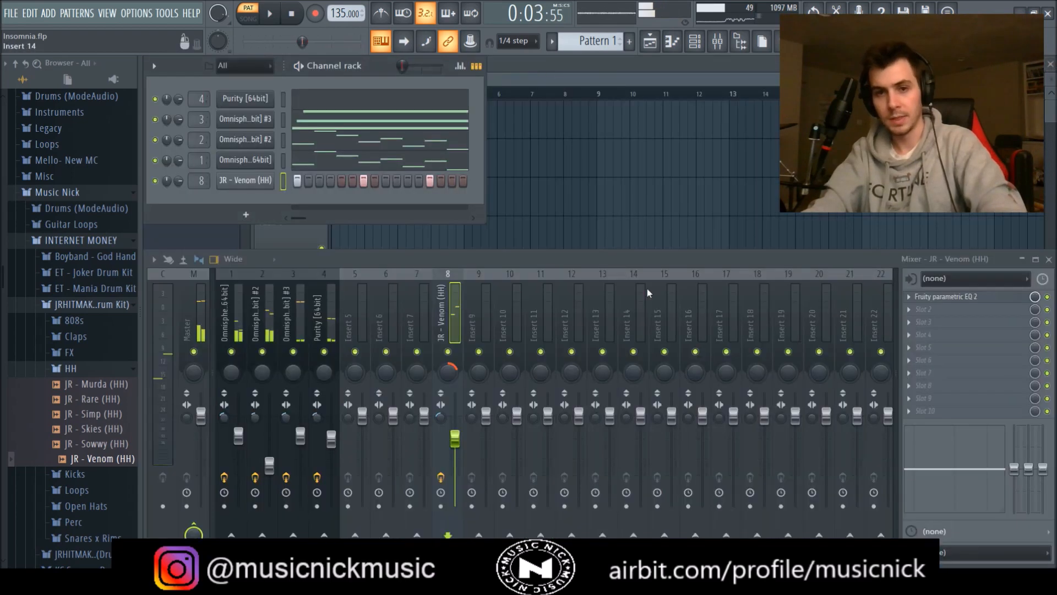
Open the Fruity parametric EQ 2 on JR - Venom (HH) and raise the band 1 high-pass cutoff to about 1 kHz.
left_click(937, 297)
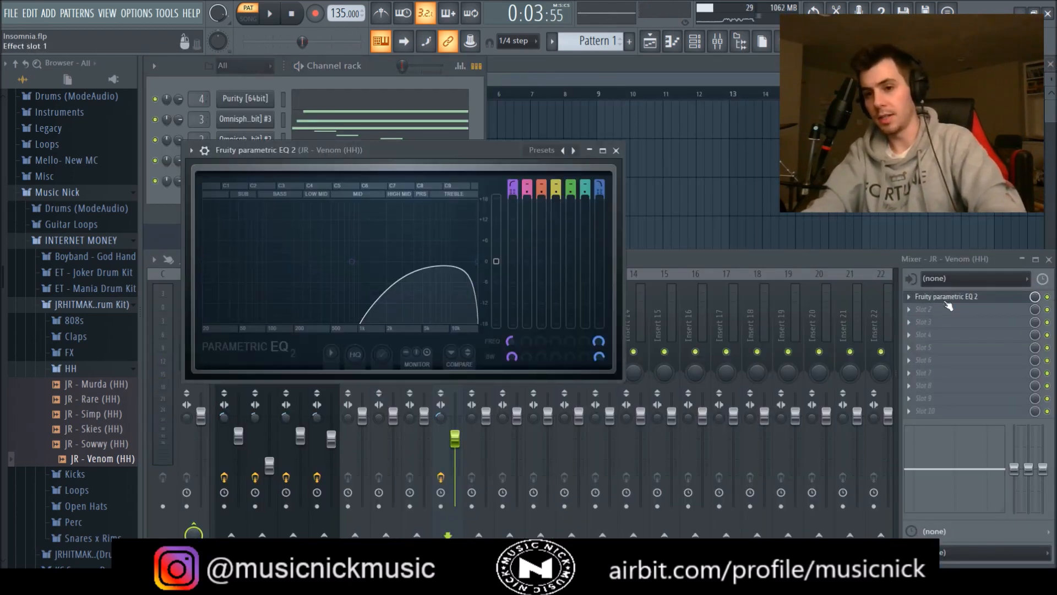
mouse_move(355, 268)
left_mouse_down()
mouse_move(340, 268)
mouse_move(359, 268)
left_mouse_up()
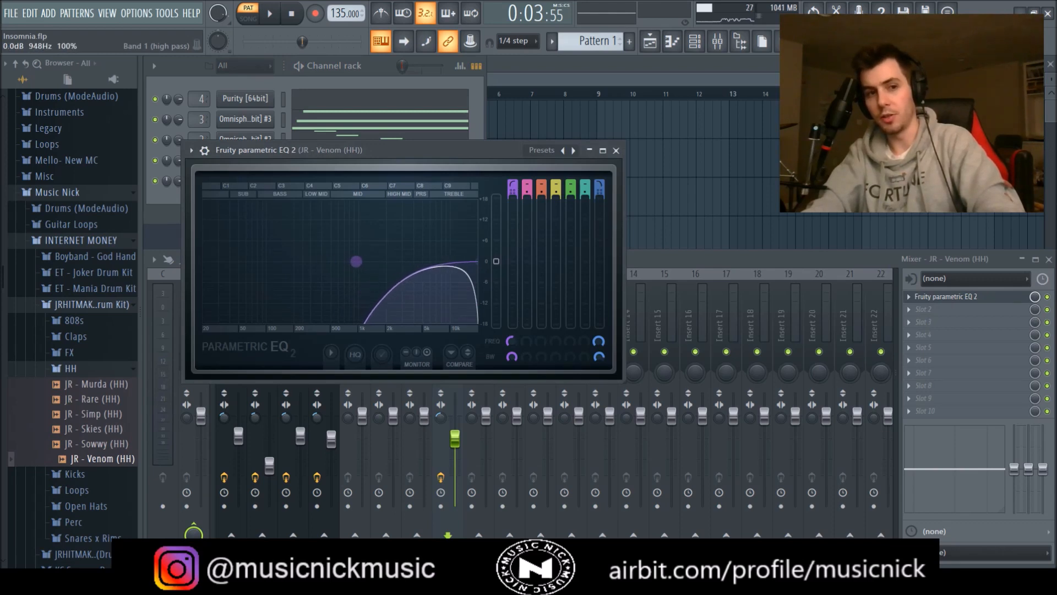
mouse_move(355, 261)
left_mouse_down()
mouse_move(292, 260)
mouse_move(373, 260)
mouse_move(317, 261)
mouse_move(357, 261)
left_mouse_up()
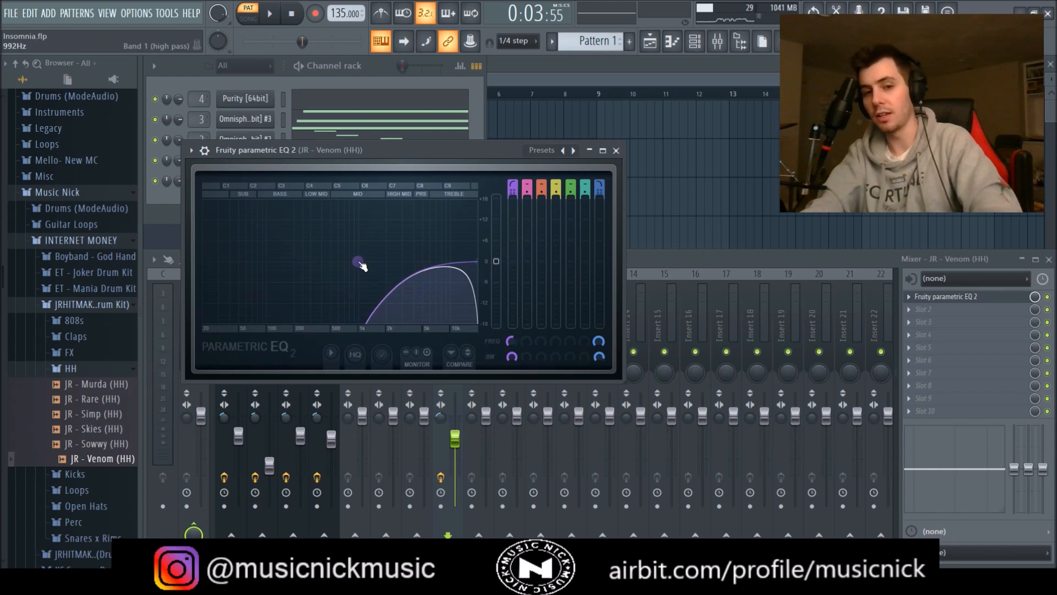
left_click_drag(358, 261, 361, 261)
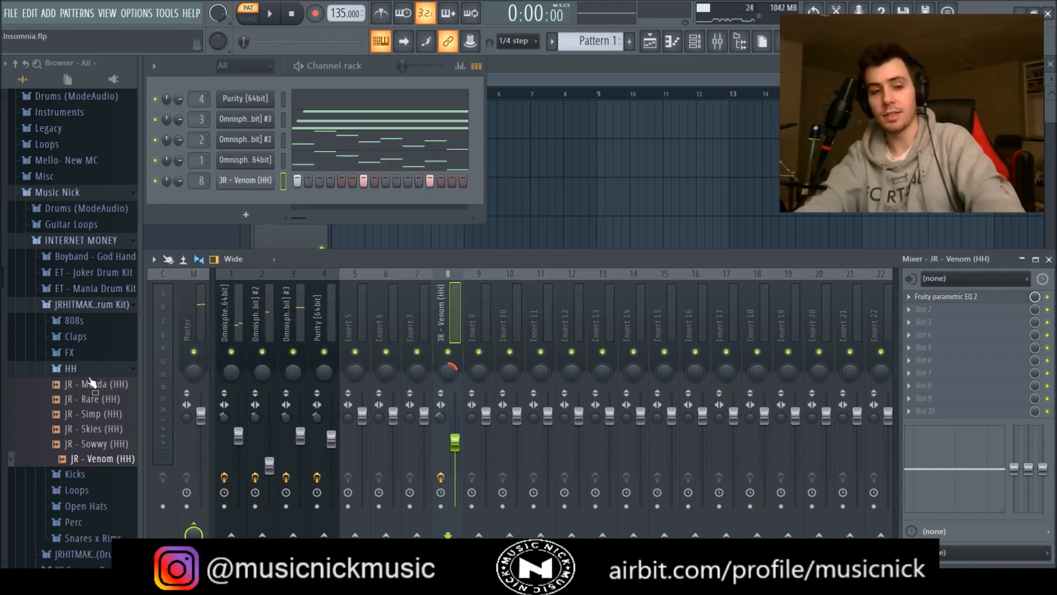
Collapse the HH and JR kit folders, and chop the C5 note at bar 1 step 5 of NM - Ghoul (HiHat) into a four-note roll.
left_click(70, 369)
left_click(91, 305)
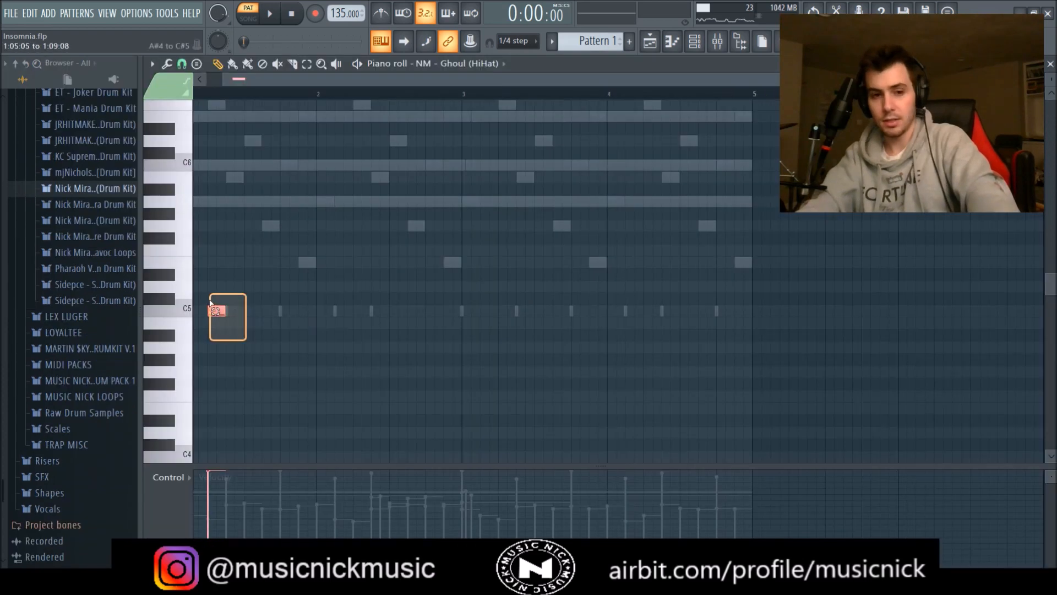
key("ctrl+u")
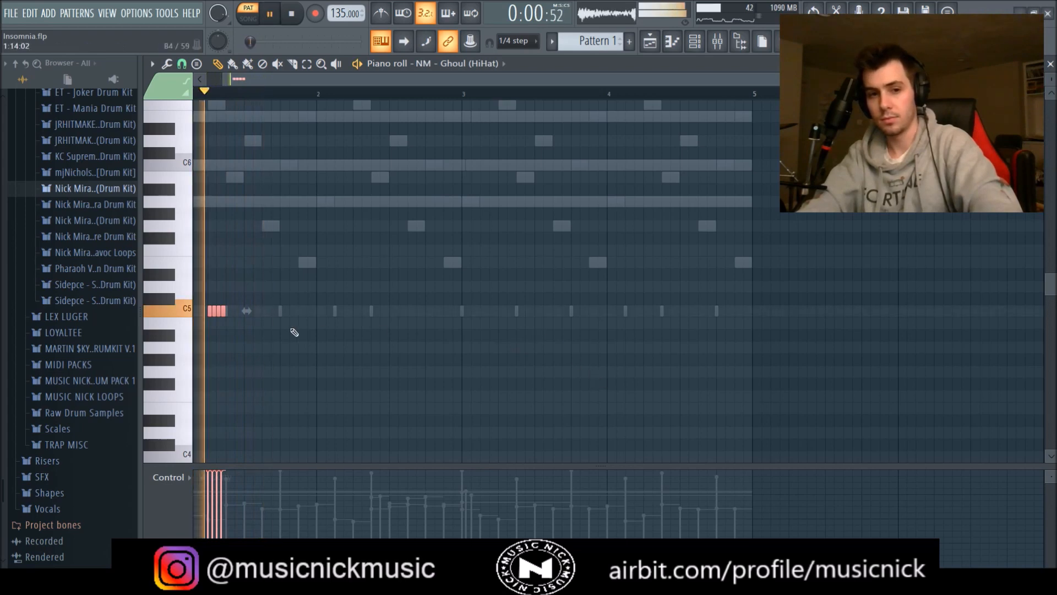
key("space")
key("space")
right_click(222, 313)
key("space")
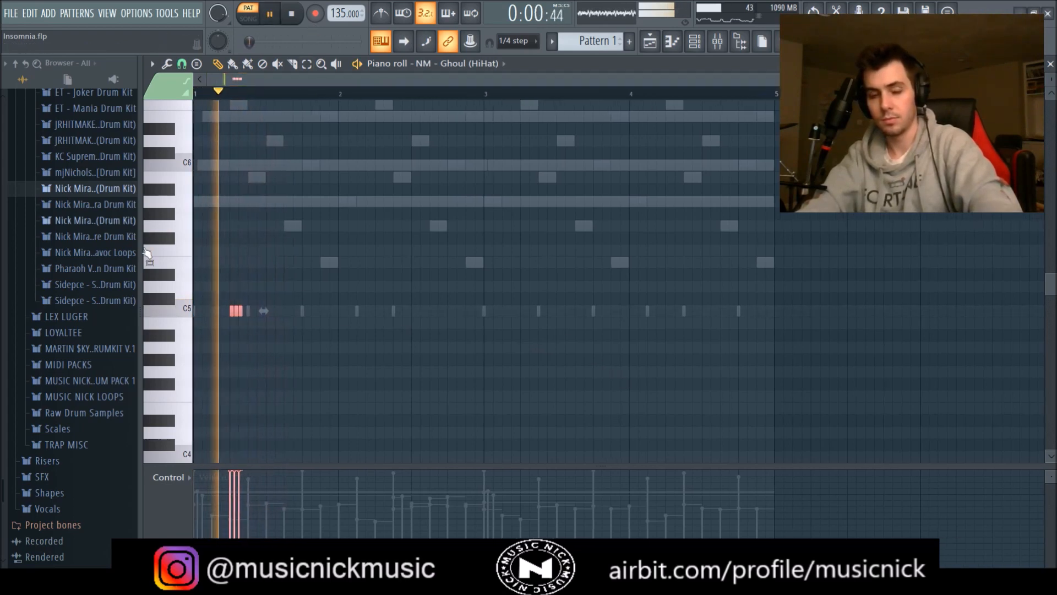
key("space")
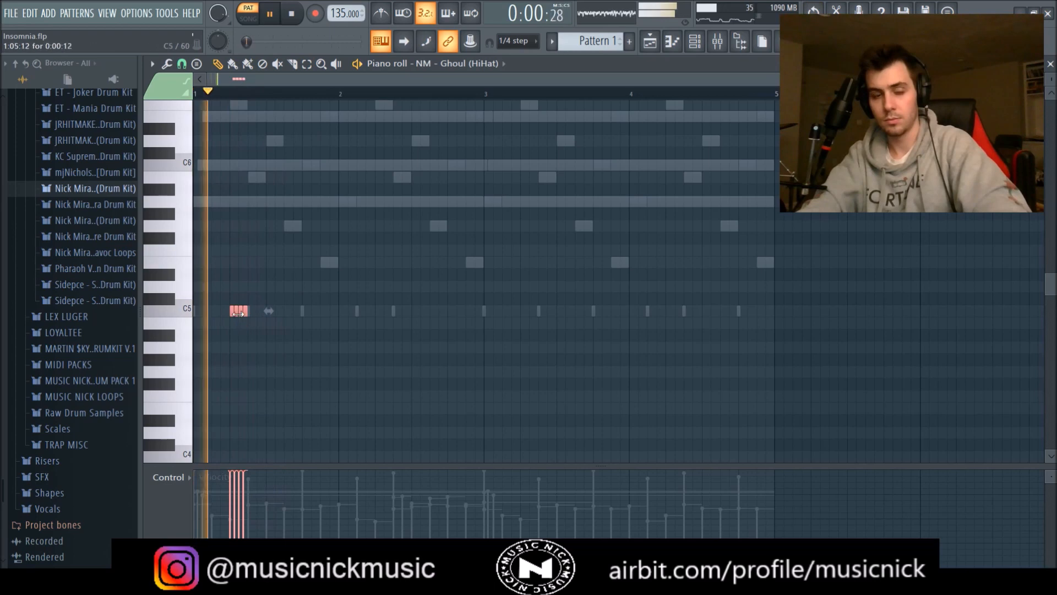
key("space")
key("space")
Try the four-note roll at step 9, then move it to step 15 of bar 1 on G#4, with a single note at step 3.
left_click_drag(239, 311, 272, 313)
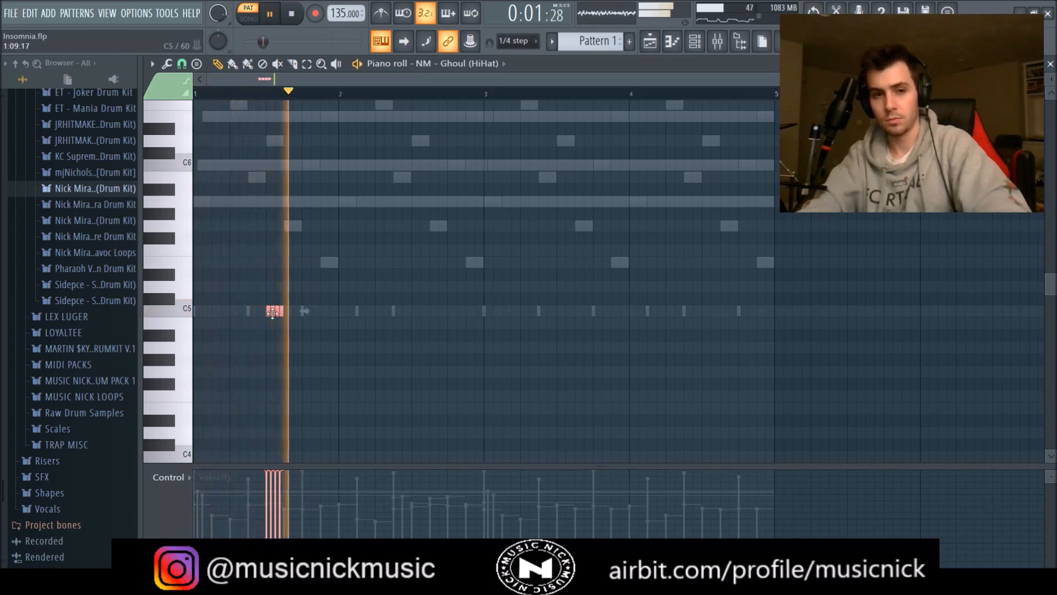
left_click_drag(272, 312, 318, 313)
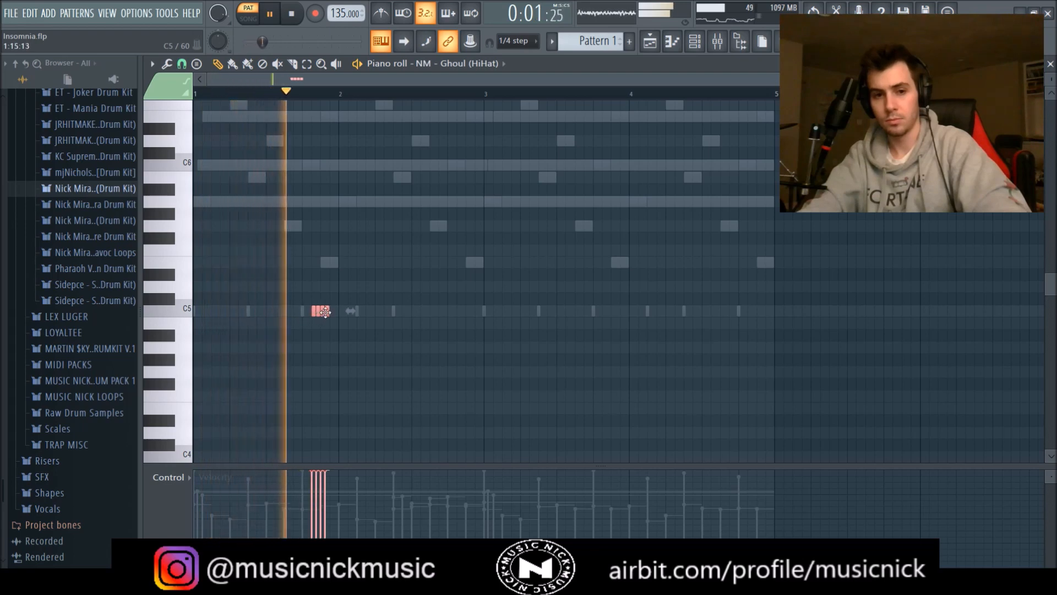
key("space")
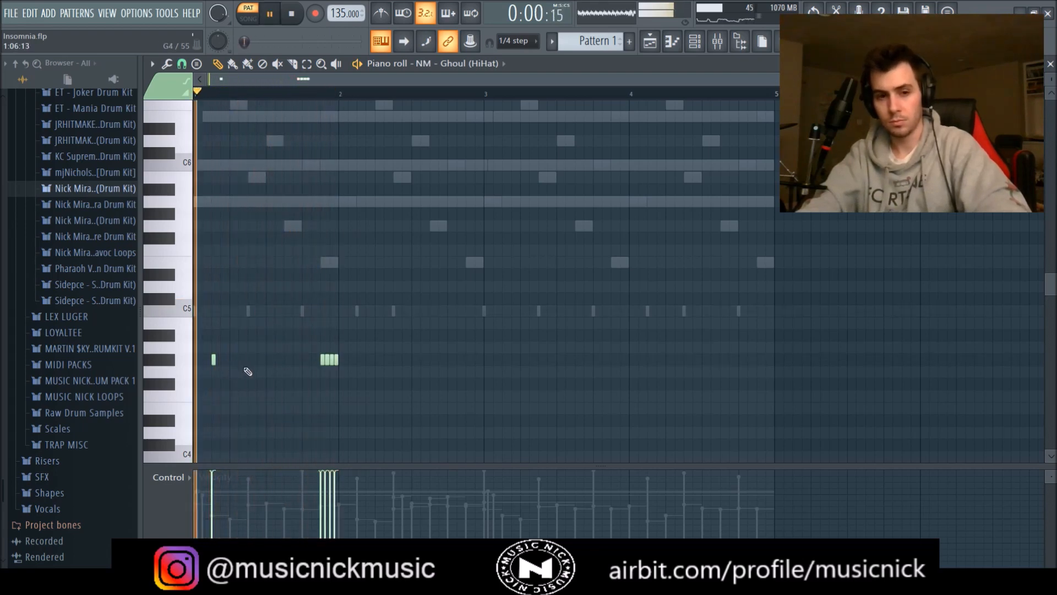
Audition and discard a G#4 note at bar 1 step 9, then add one at bar 2 step 3 and replay.
left_click(268, 360)
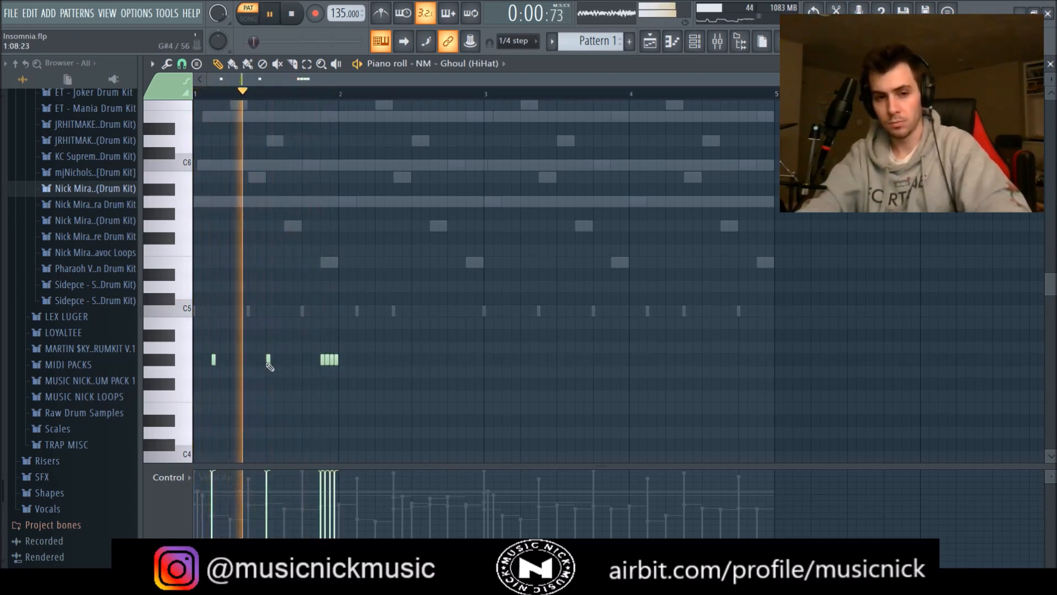
key("space")
key("space")
right_click(268, 361)
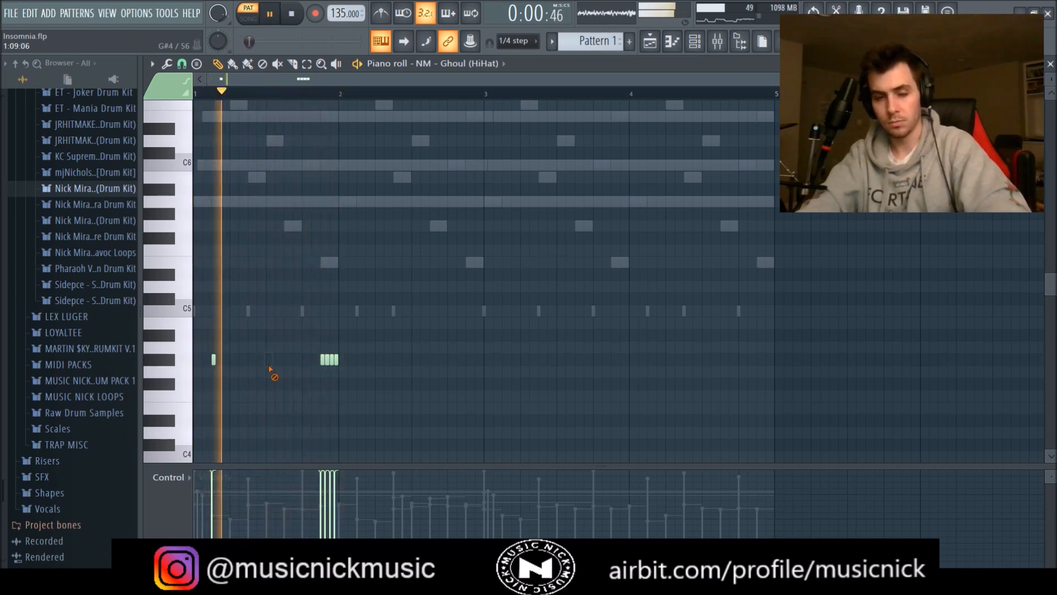
left_click(358, 361)
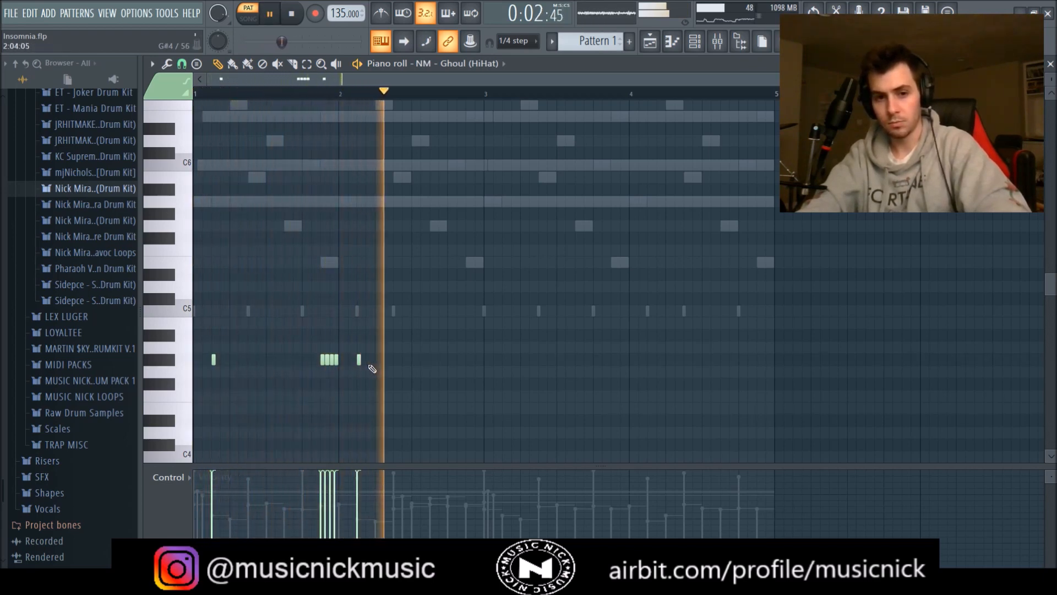
key("space")
key("space")
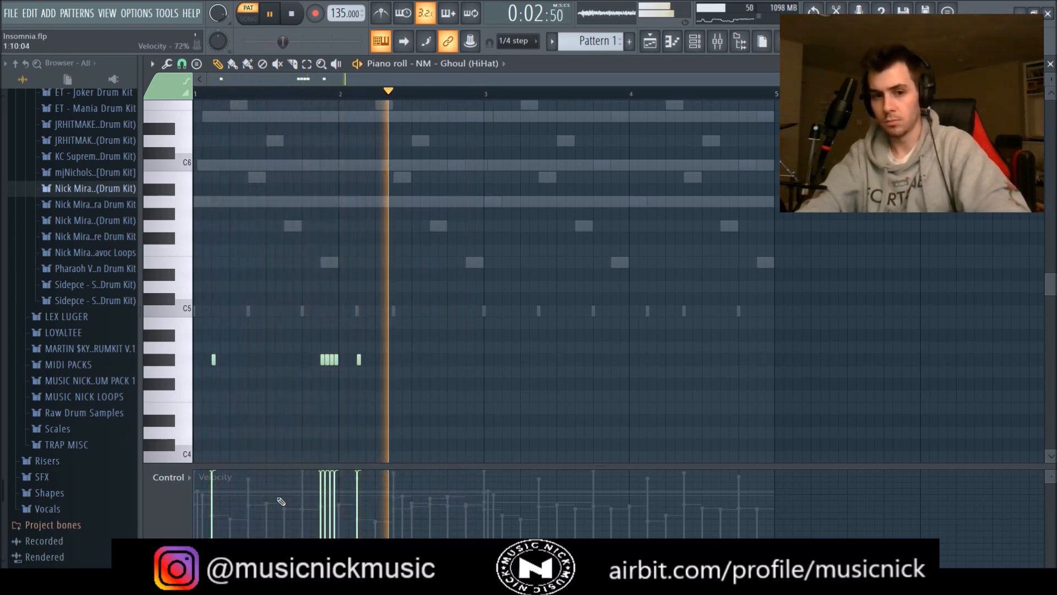
Transpose the NM - Ghoul hi-hat pattern up four semitones to C5 and duplicate it into bars 3 and 4.
key("space")
key("Up")
key("Up")
key("Up")
key("Up")
key("space")
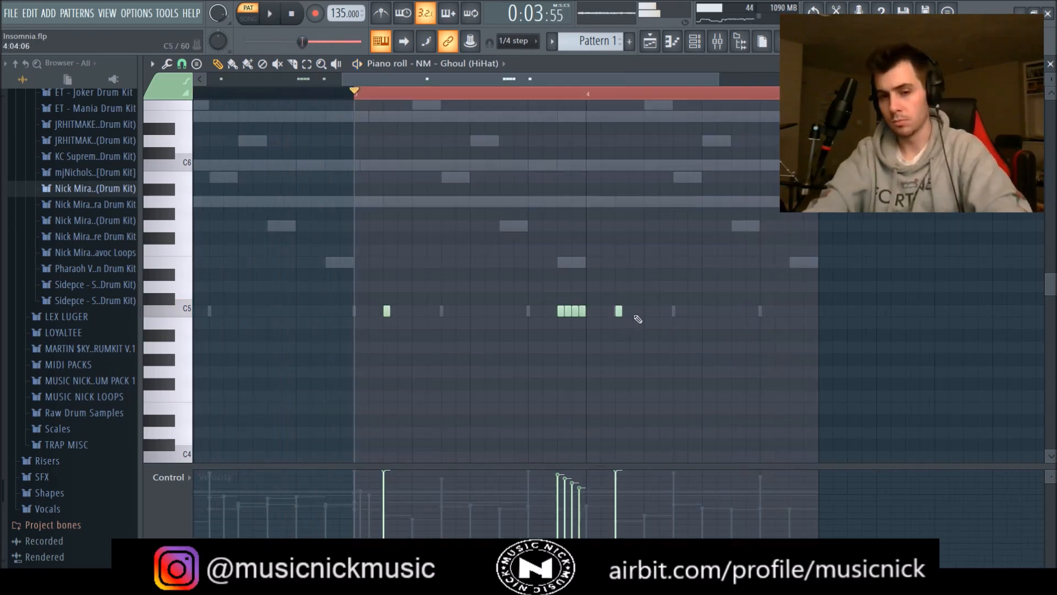
Replay bars 3 and 4, add a C5 note at bar 4 step 11, and try further edits near the end of the bar.
key("space")
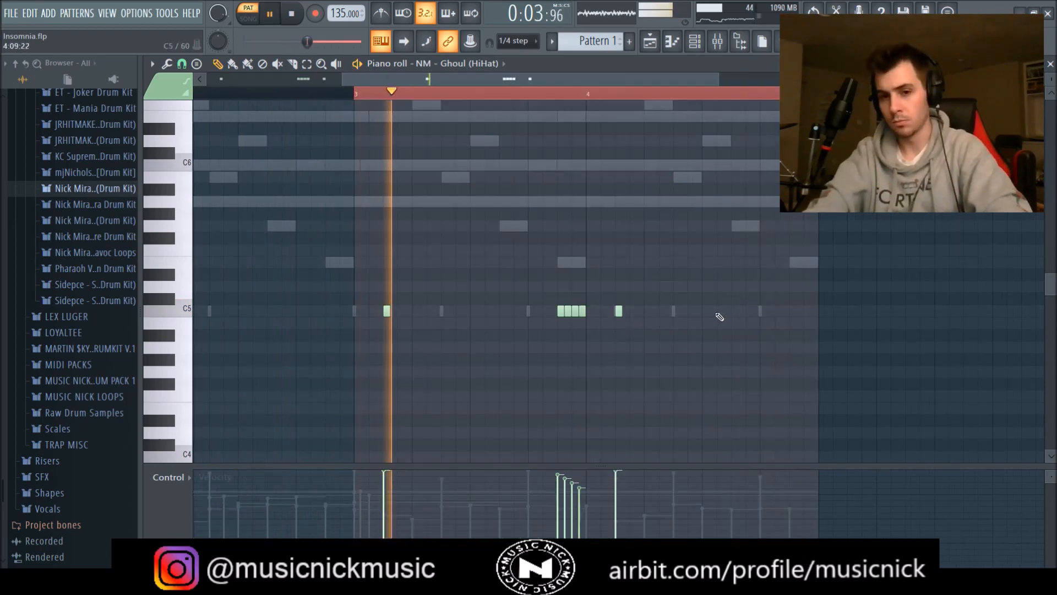
left_click(734, 312)
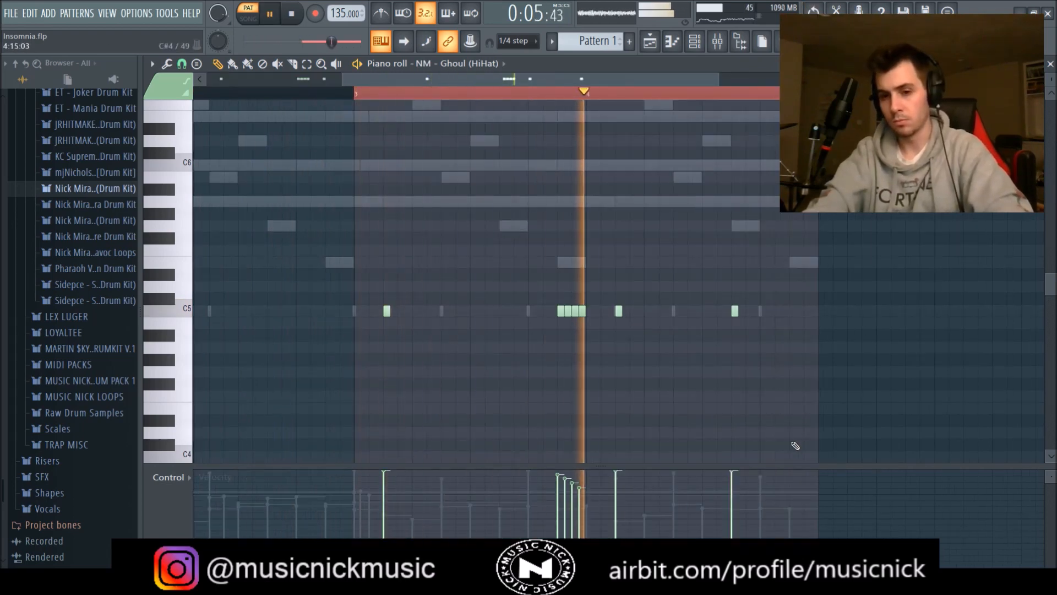
scroll(808, 381, "up", 2)
scroll(809, 379, "up", 1)
key("space")
scroll(804, 389, "down", 2)
key("space")
left_click(794, 387)
left_click(806, 387)
left_click(805, 482)
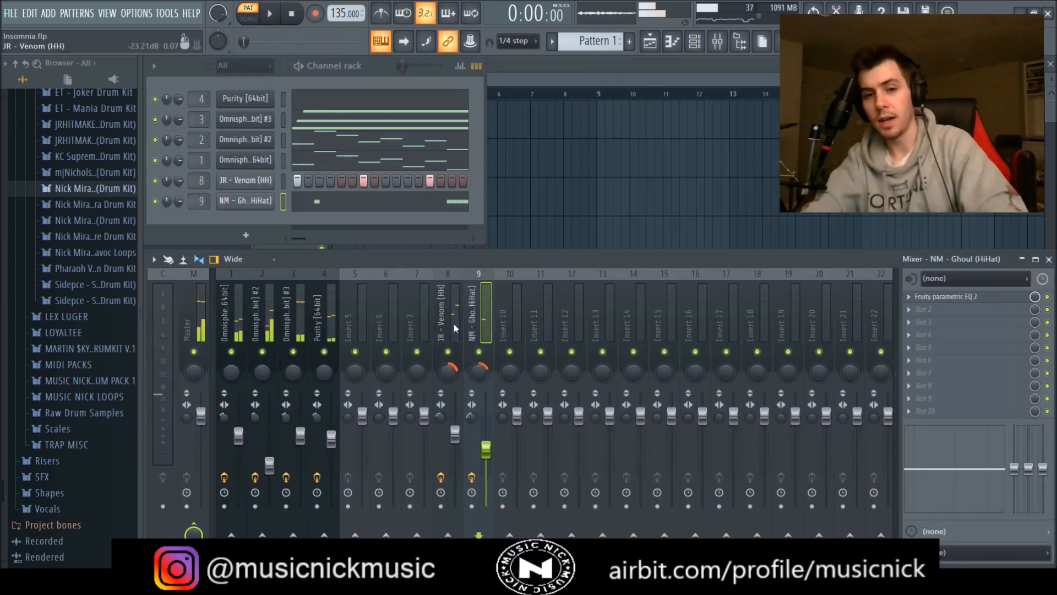
Compare the panning and levels of the JR - Venom and NM - Ghoul mixer tracks, replaying the beat.
left_click(454, 329)
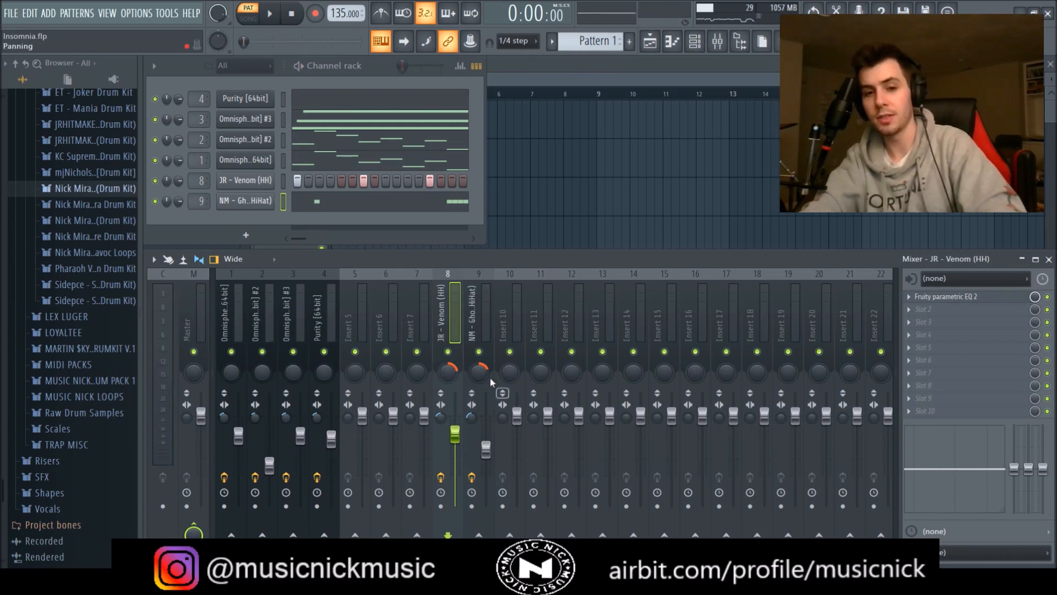
left_click(480, 374)
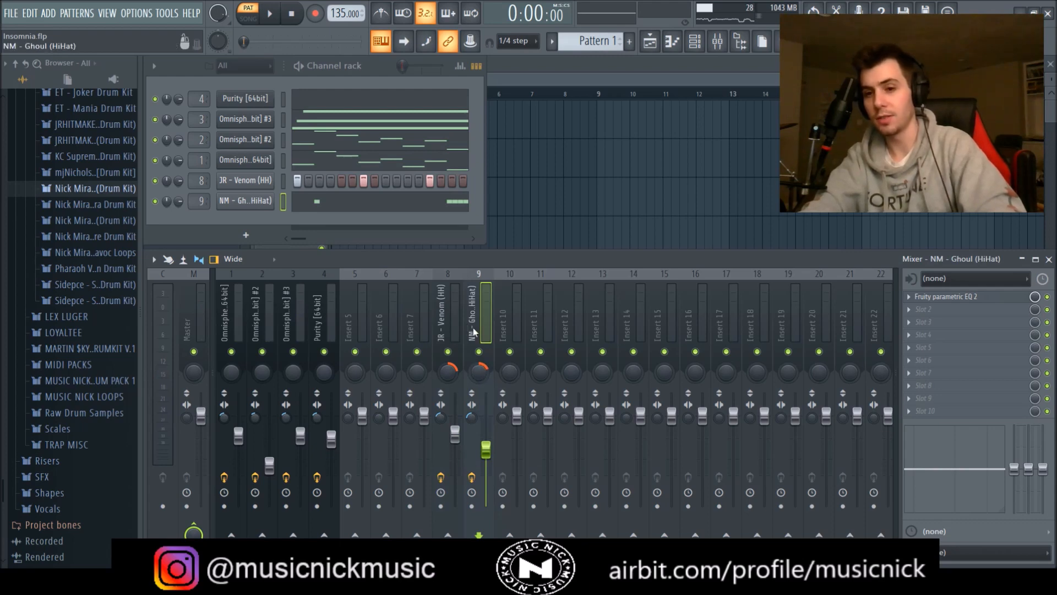
left_click(450, 314)
key("space")
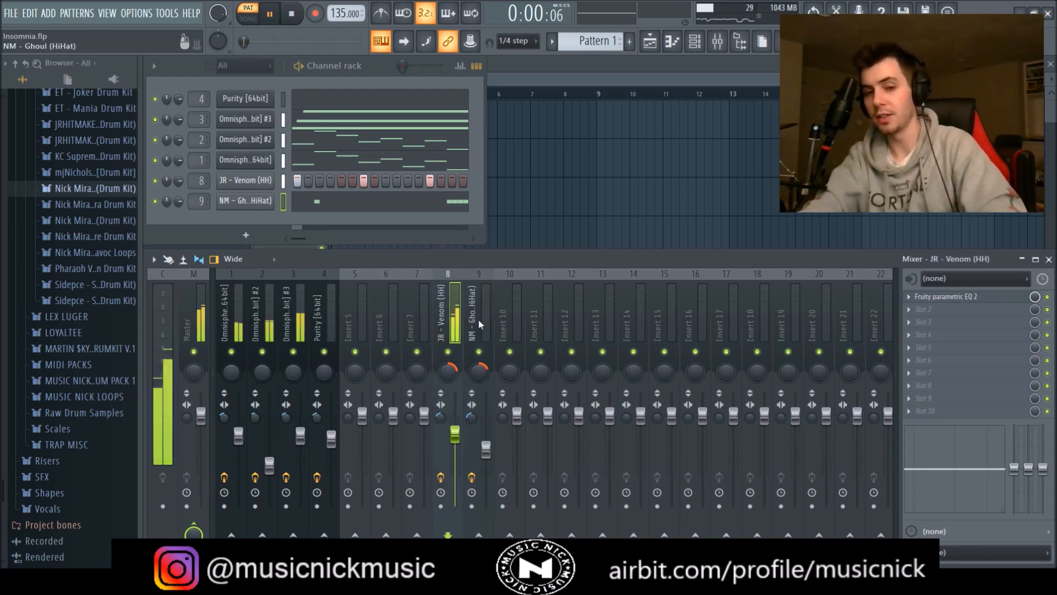
left_click(487, 451)
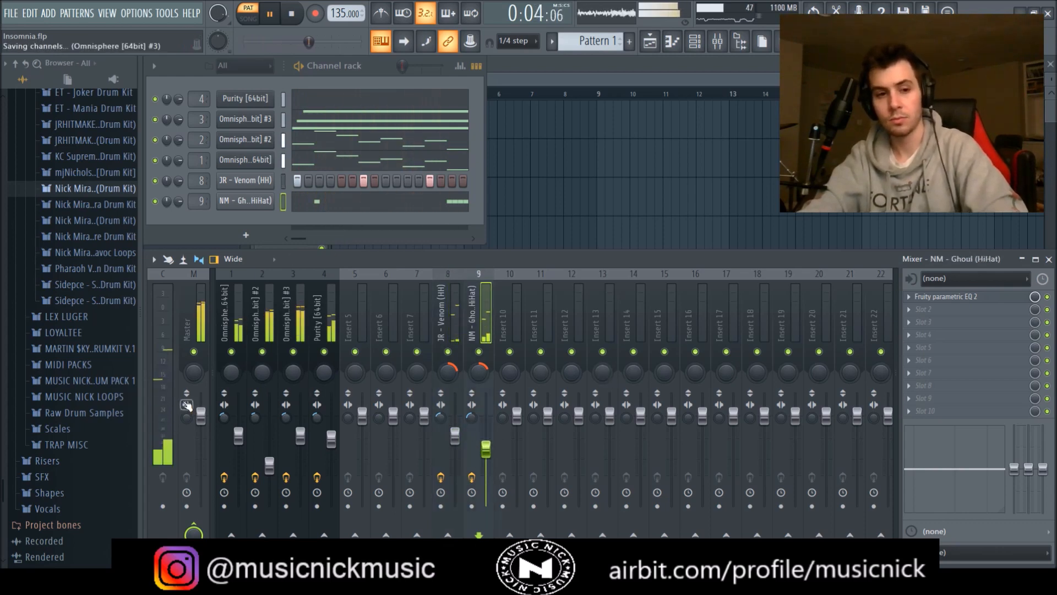
Add the DT - Gatsby (Clap) sample from the Sidepce drum kit as a new channel with a hit on step 9.
scroll(52, 275, "up", 3)
key("space")
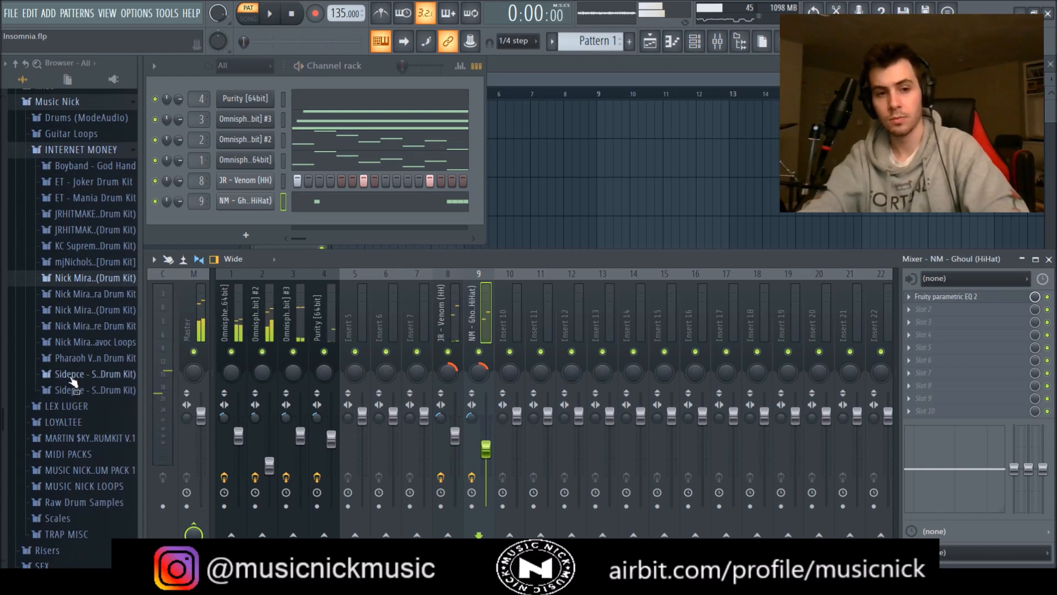
left_click(101, 379)
left_click(97, 407)
scroll(99, 413, "down", 2)
left_click(106, 395)
left_click_drag(106, 398, 247, 222)
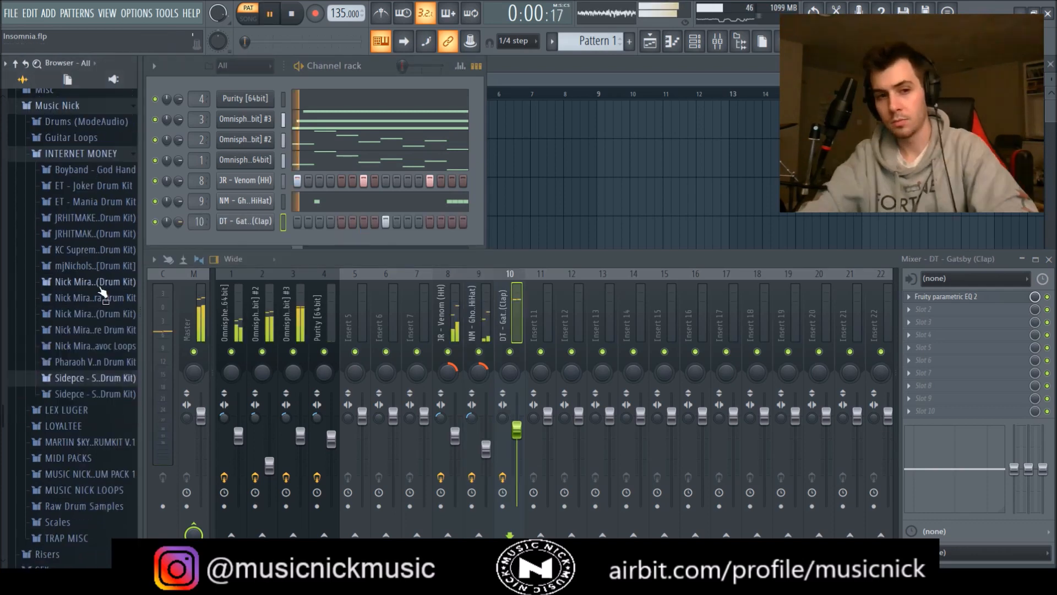
Replace the clap sample with NM - Miracle (Clap) from the Snares & Claps folder of the Nick Mira drum kit.
left_click(99, 285)
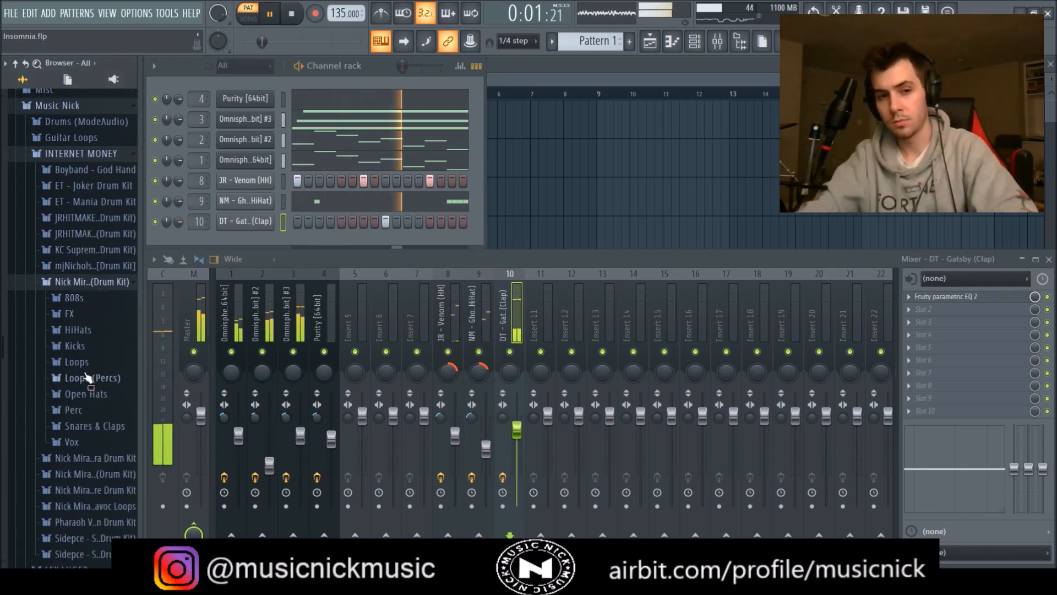
left_click(101, 427)
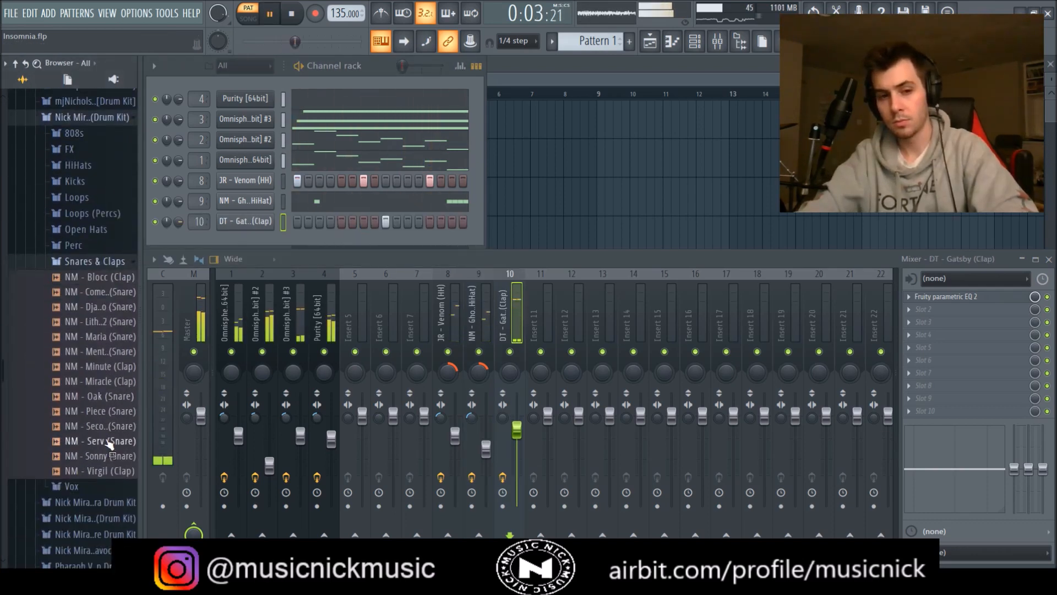
left_click(113, 382)
left_click_drag(114, 386, 246, 236)
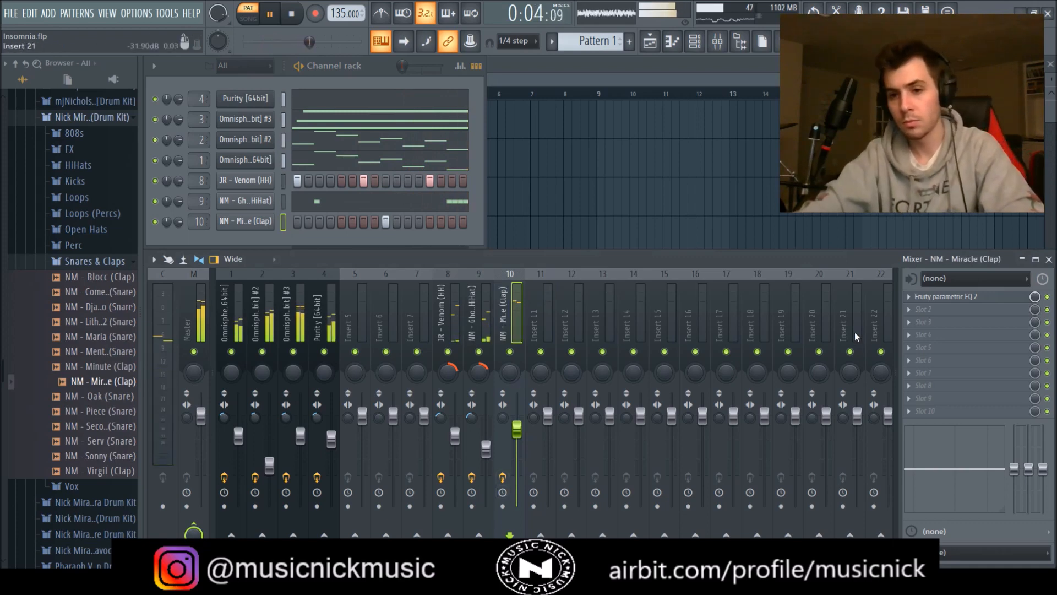
Check the NM - Miracle (Clap) EQ, then enable Normalize and turn up Trim in its sample settings.
left_click(946, 297)
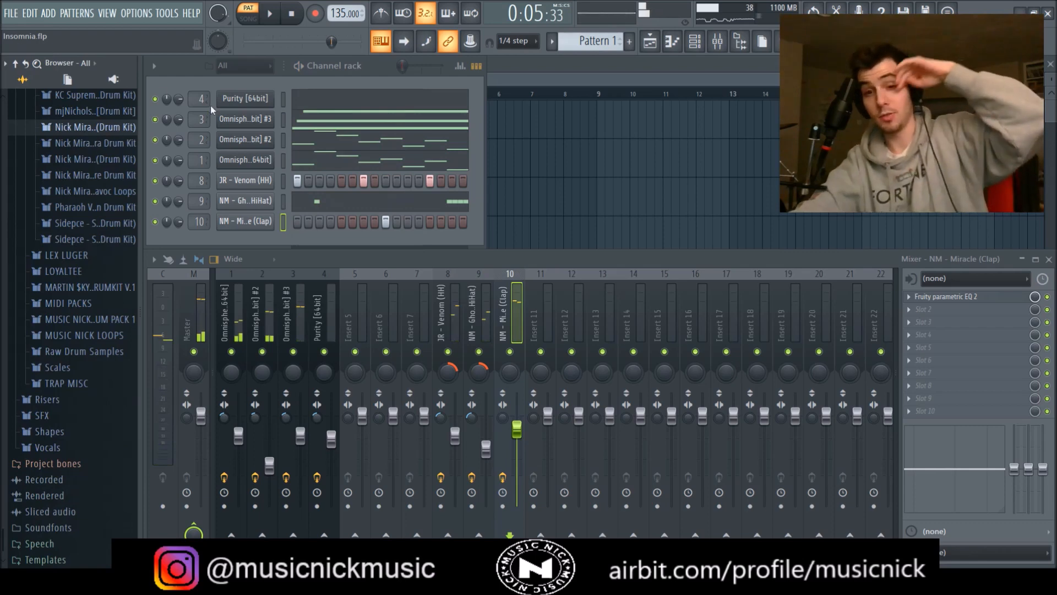
left_click(247, 221)
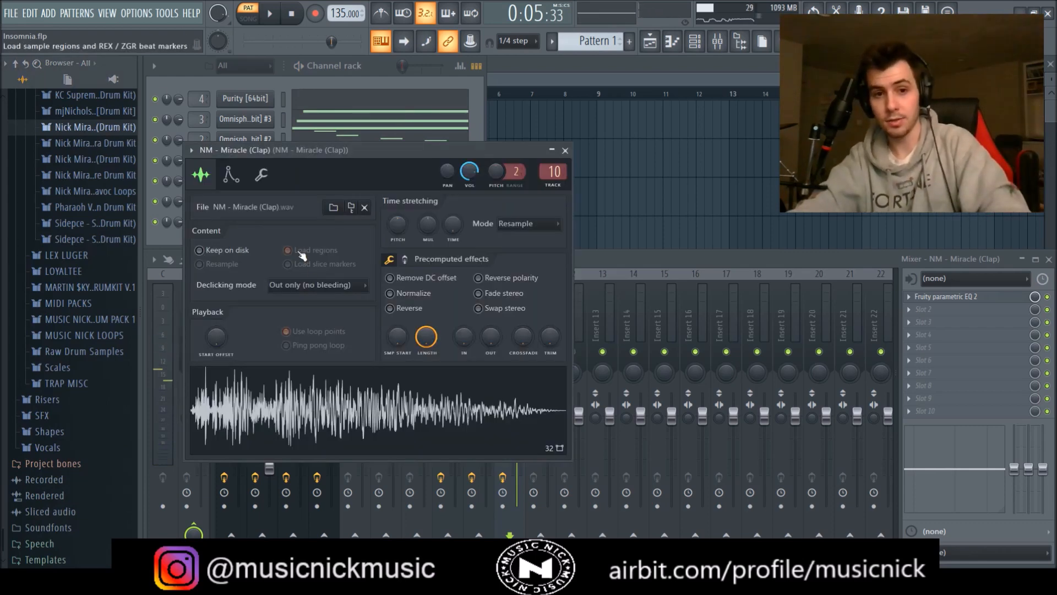
left_click_drag(551, 337, 517, 172)
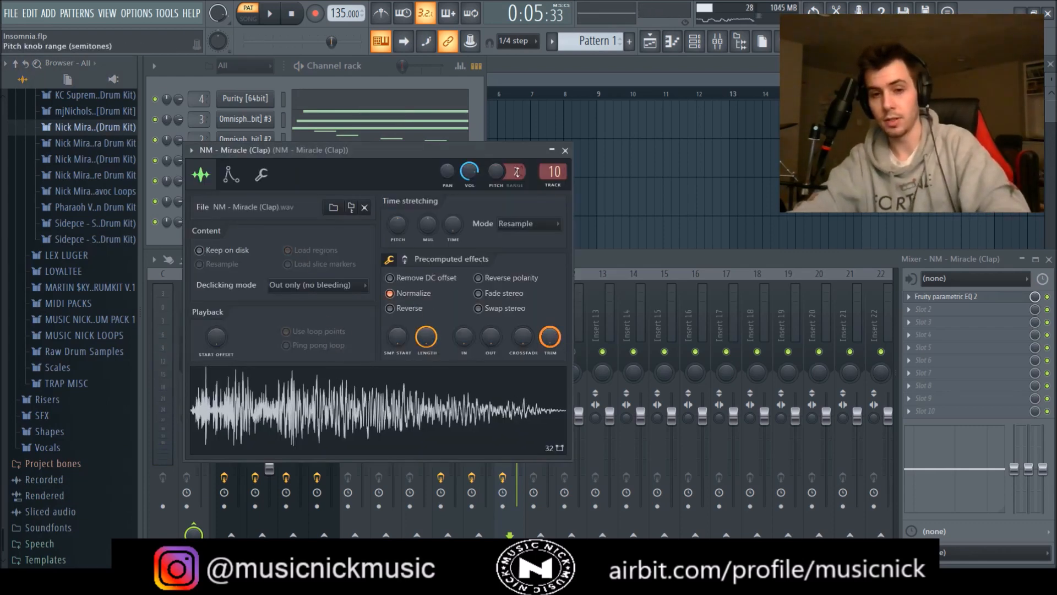
left_click(565, 150)
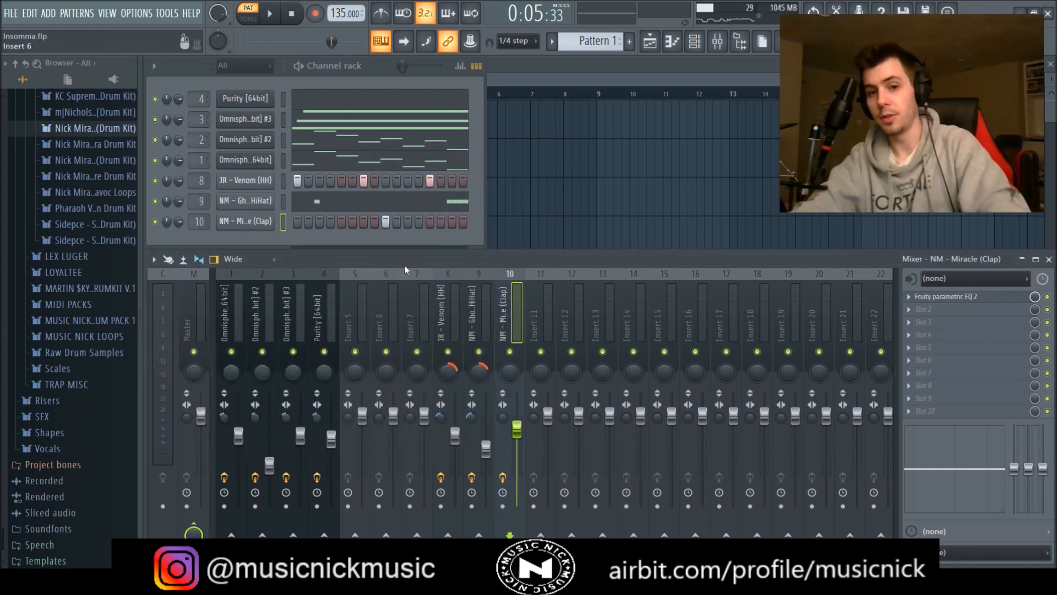
Audition open hats in the Sidepce drum kit's Open Hats folder and add DT - Yello (OH) as a new channel.
key("space")
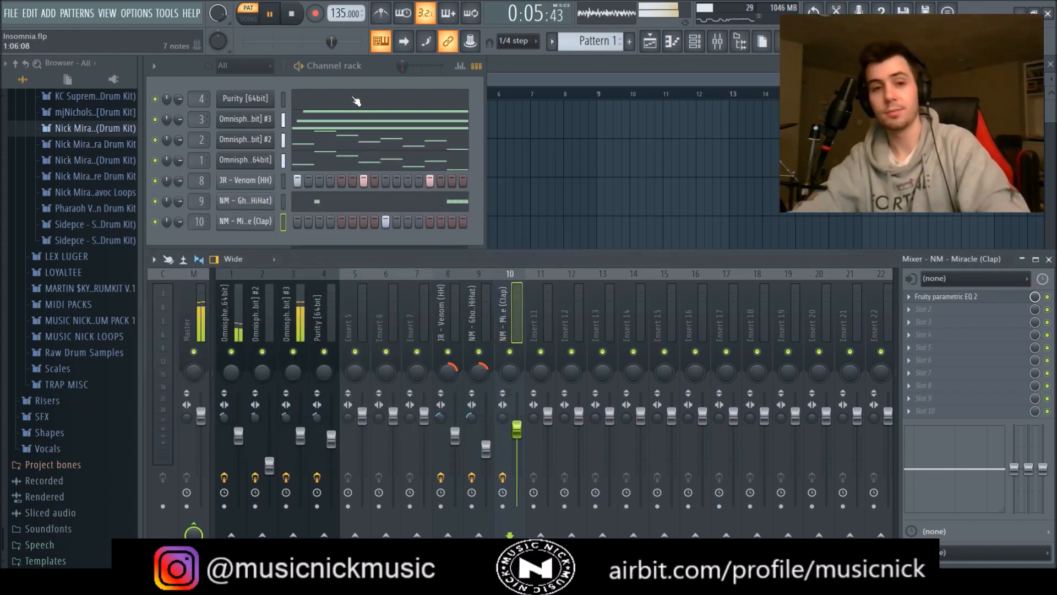
left_click(74, 230)
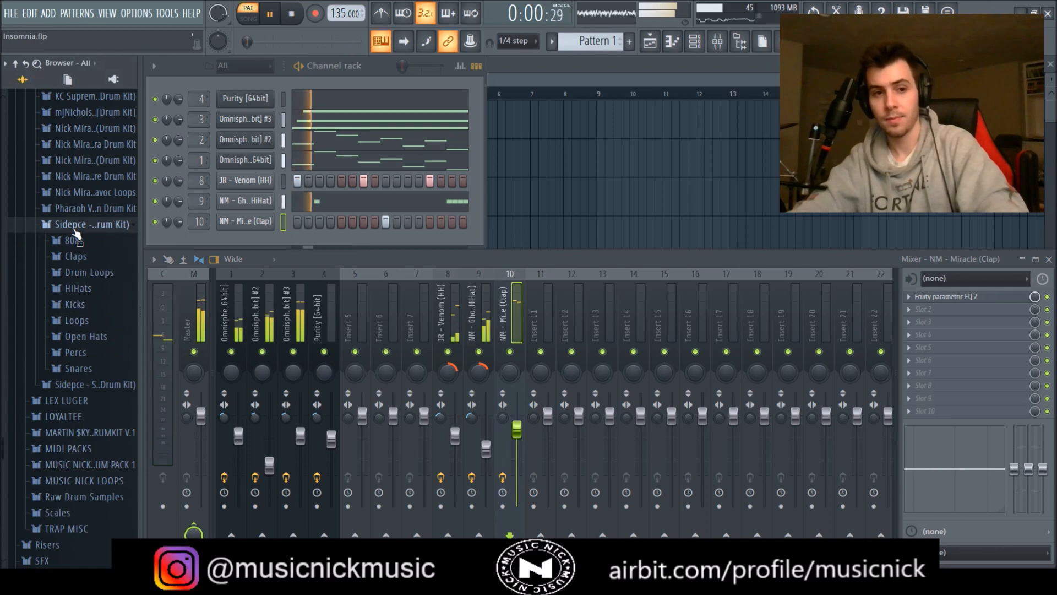
key("space")
left_click(110, 287)
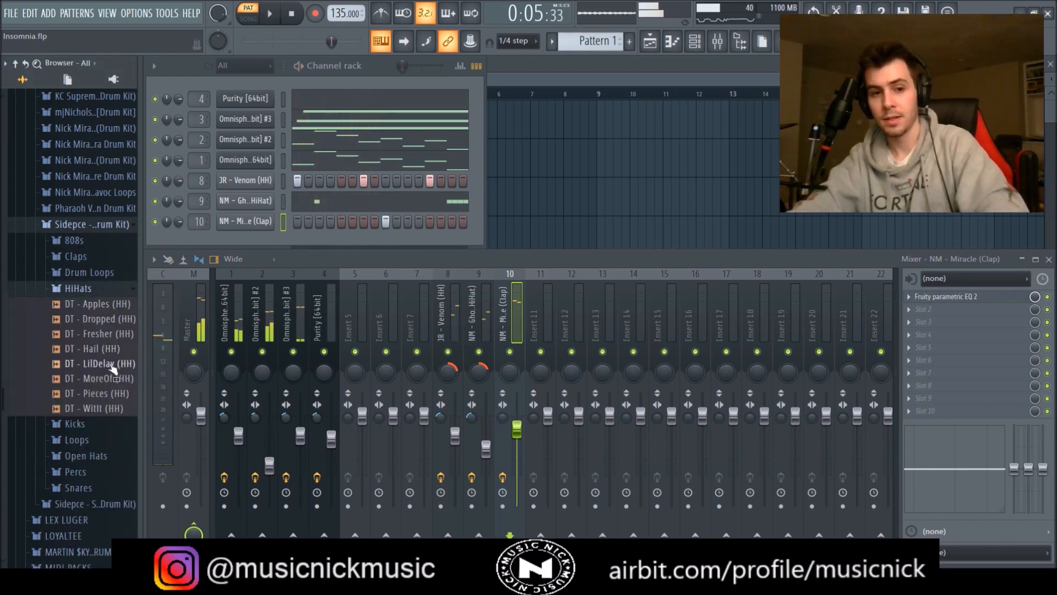
left_click(101, 283)
left_click(103, 341)
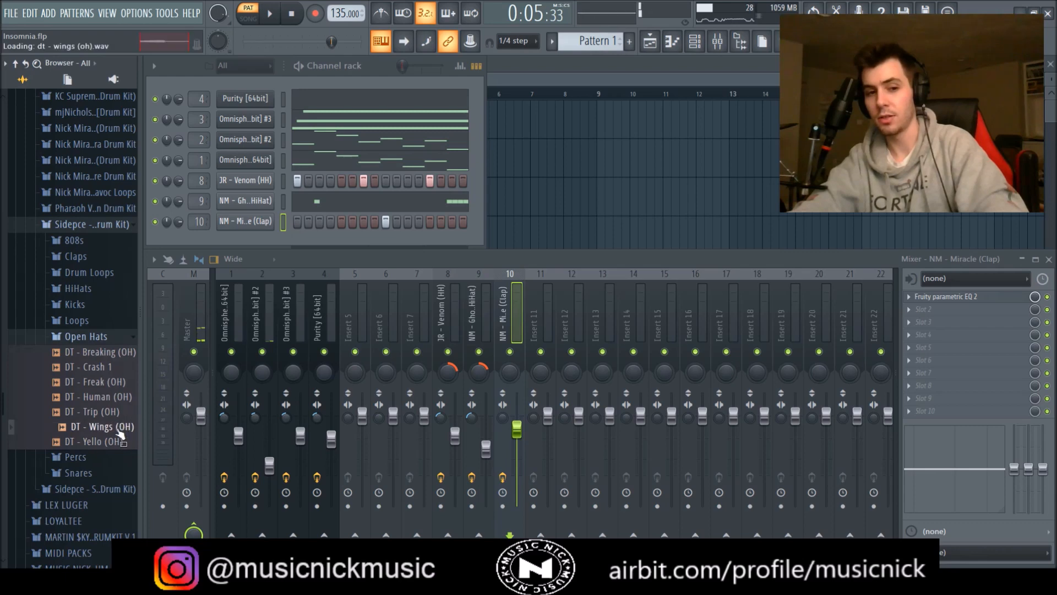
key("Down")
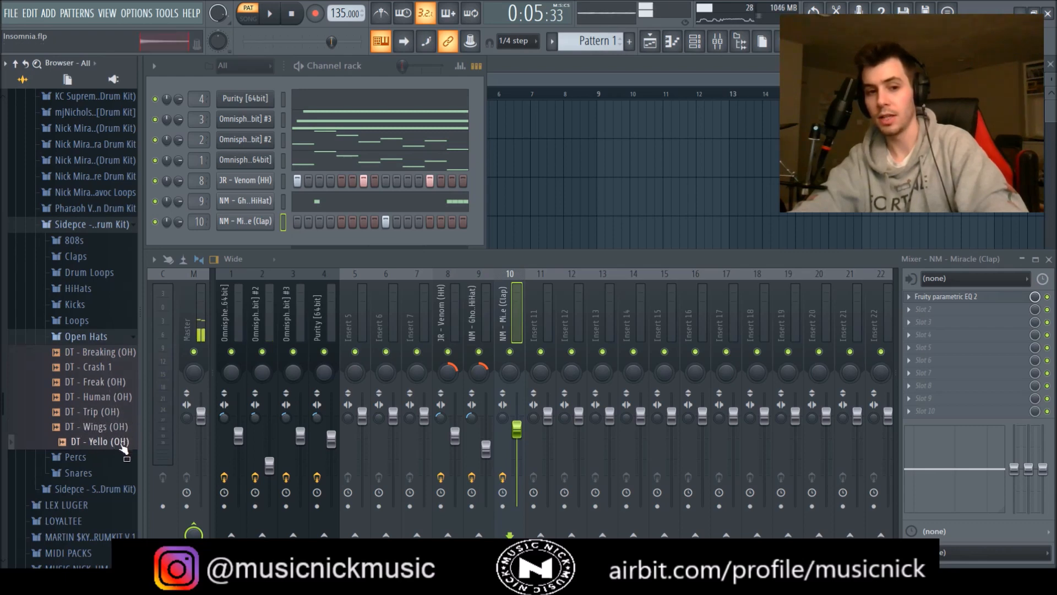
left_click(114, 444)
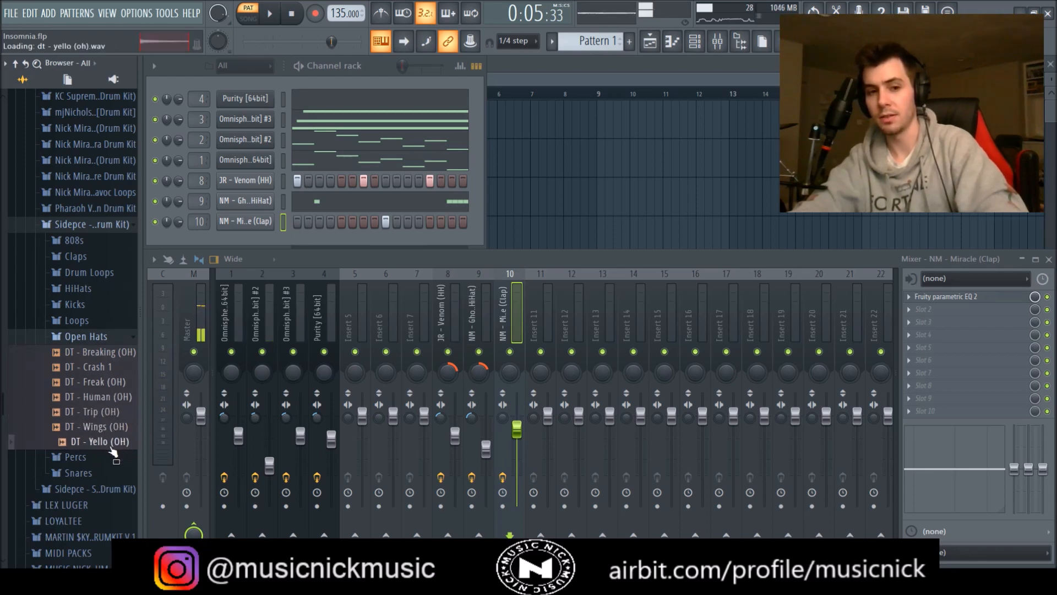
left_click_drag(111, 448, 244, 249)
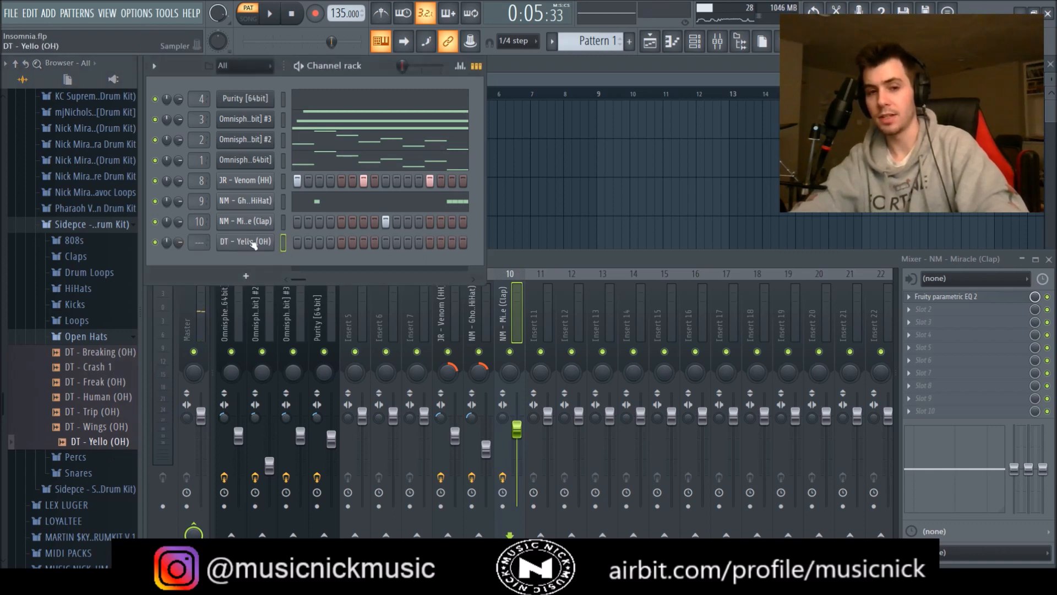
Place a DT - Yello (OH) hit on step 5 of bar 2, check it in the piano roll and move the playhead to bar 3.
key("space")
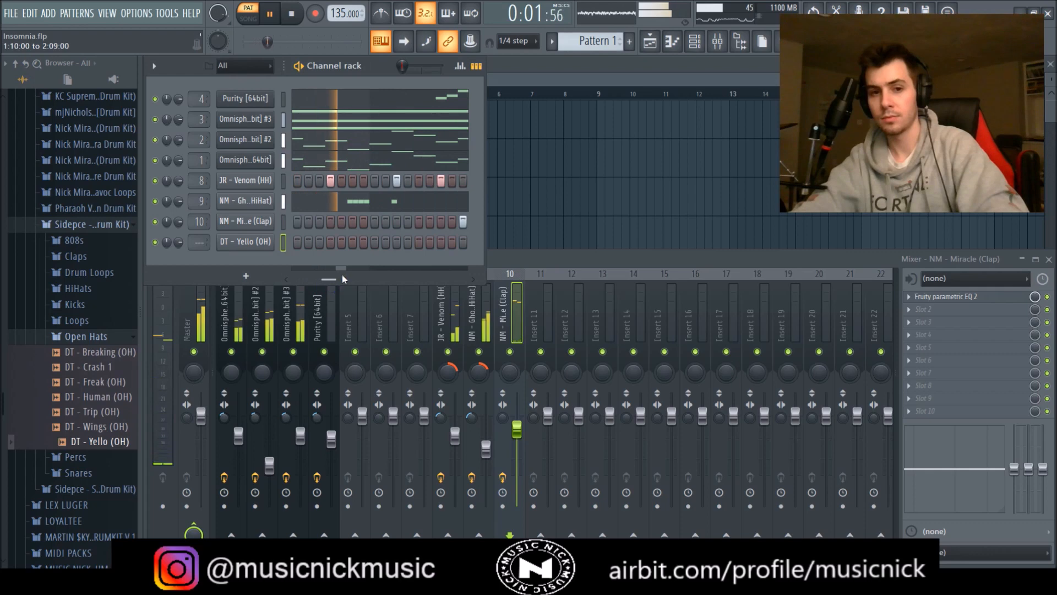
left_click(419, 244)
key("space")
right_click(241, 244)
left_click(261, 252)
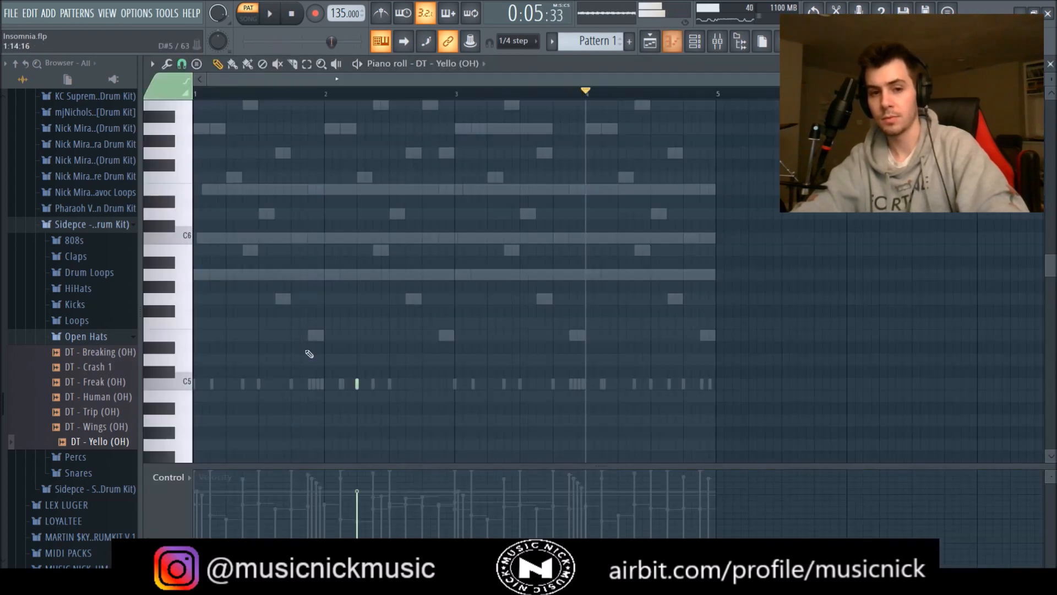
left_click_drag(462, 95, 716, 95)
left_click(1051, 65)
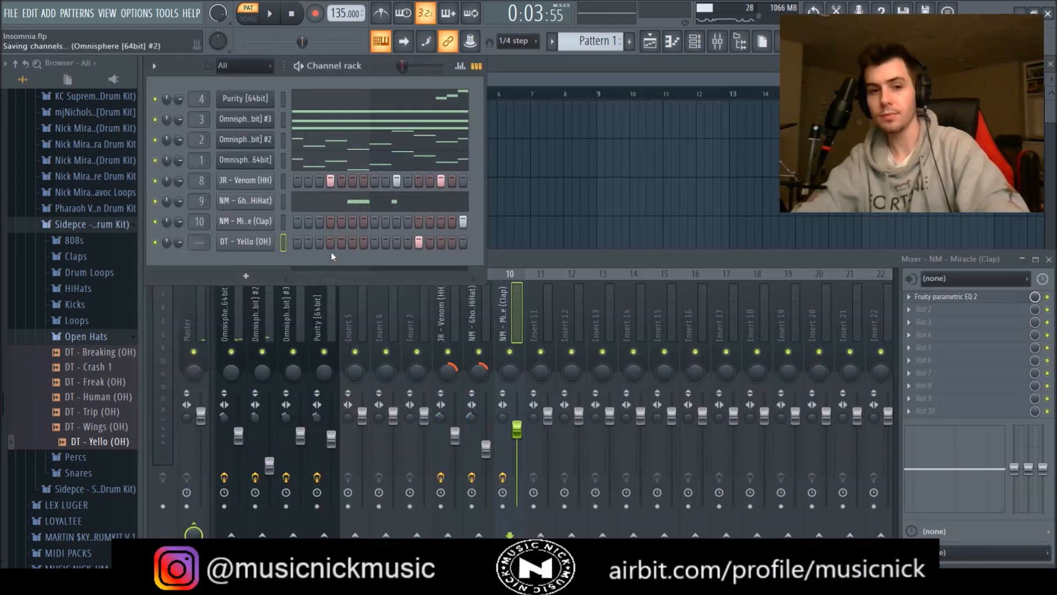
Enable Normalize, turn Trim fully up and set the Out fade to 37% in the DT - Yello (OH) sample settings.
left_click(253, 242)
left_click(408, 311)
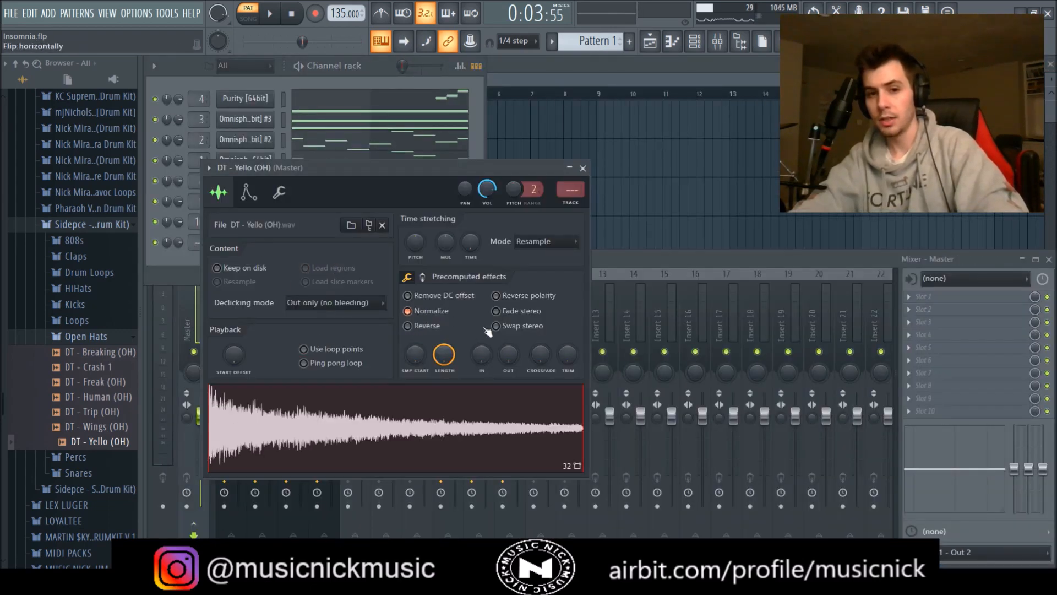
left_click_drag(508, 355, 508, 335)
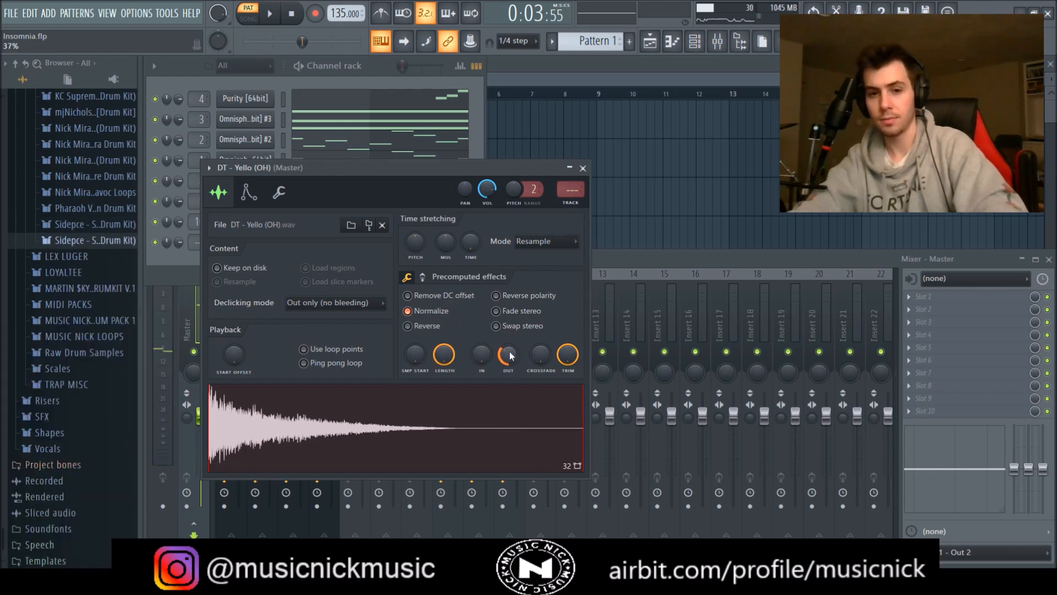
key("space")
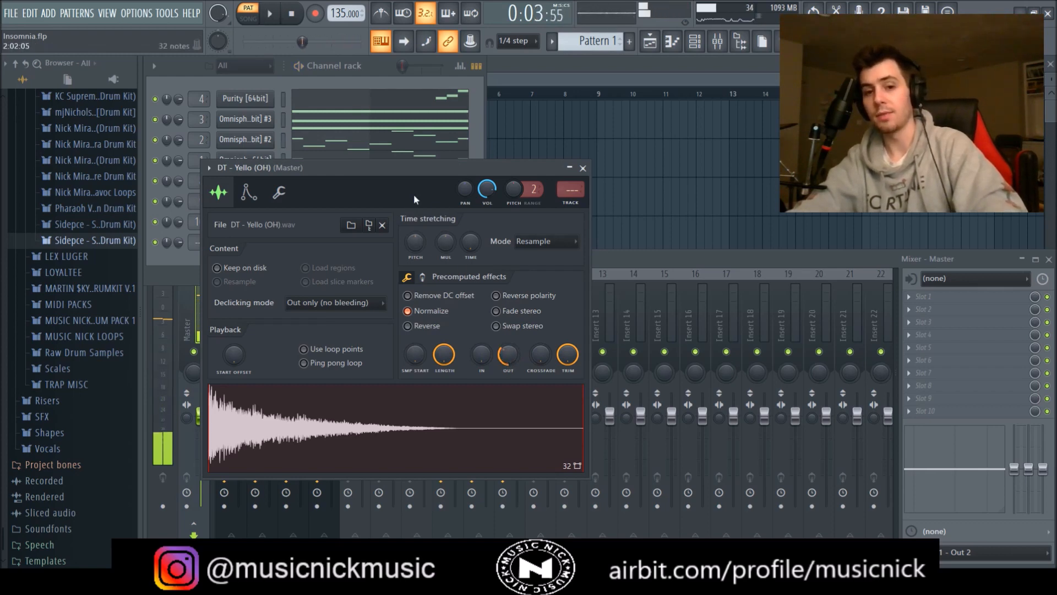
Audition the open hat sample with Out at 0% and other amounts, settle on 36% against the beat, and close its settings.
left_click_drag(511, 358, 511, 385)
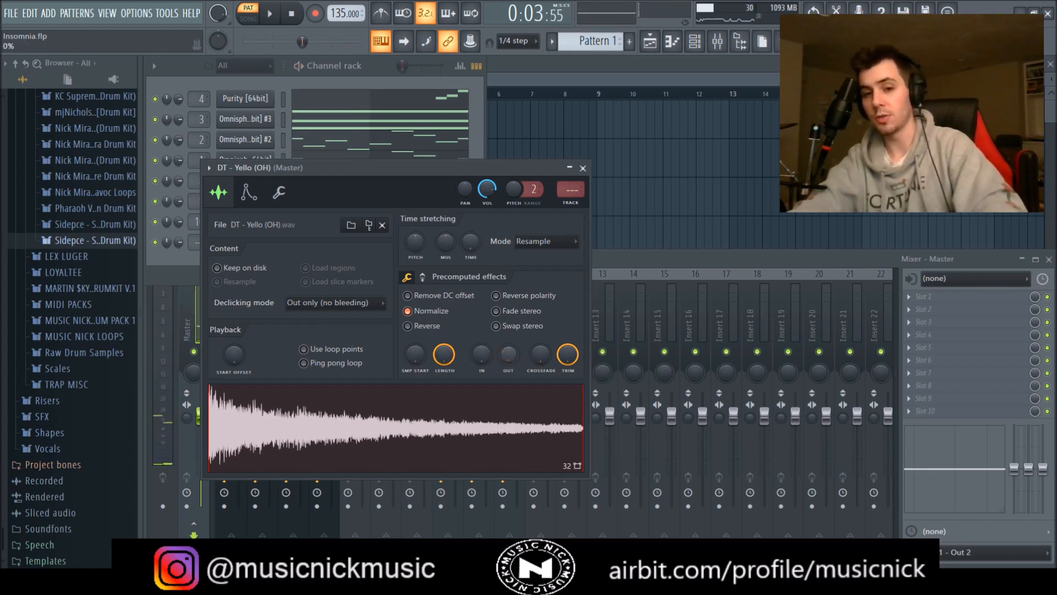
left_click(506, 399)
mouse_move(510, 359)
left_mouse_down()
mouse_move(510, 335)
mouse_move(506, 370)
mouse_move(507, 355)
left_mouse_up()
left_click(521, 431)
left_click(517, 440)
left_click(503, 460)
left_click(503, 421)
key("space")
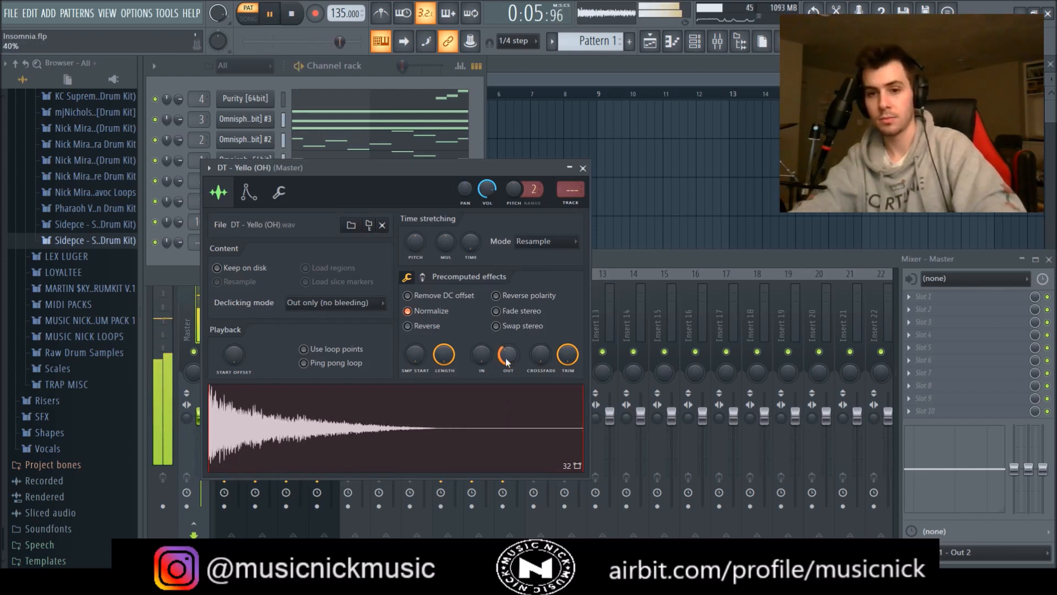
left_click_drag(507, 353, 508, 356)
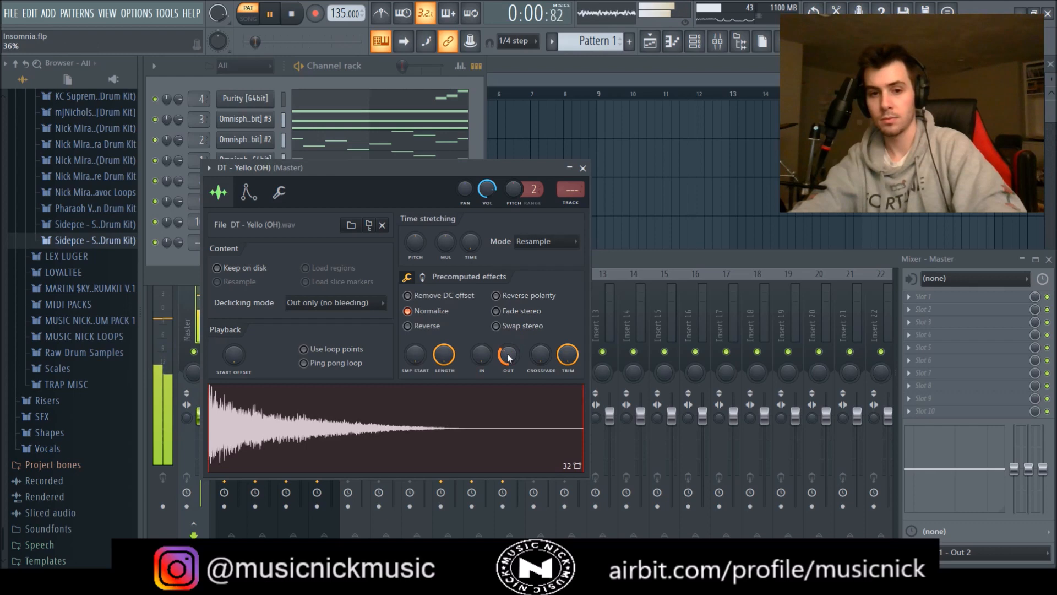
left_click(584, 168)
Route DT - Yello (OH) to mixer track 11, lower its level and pan it about 32% left.
left_click(540, 325)
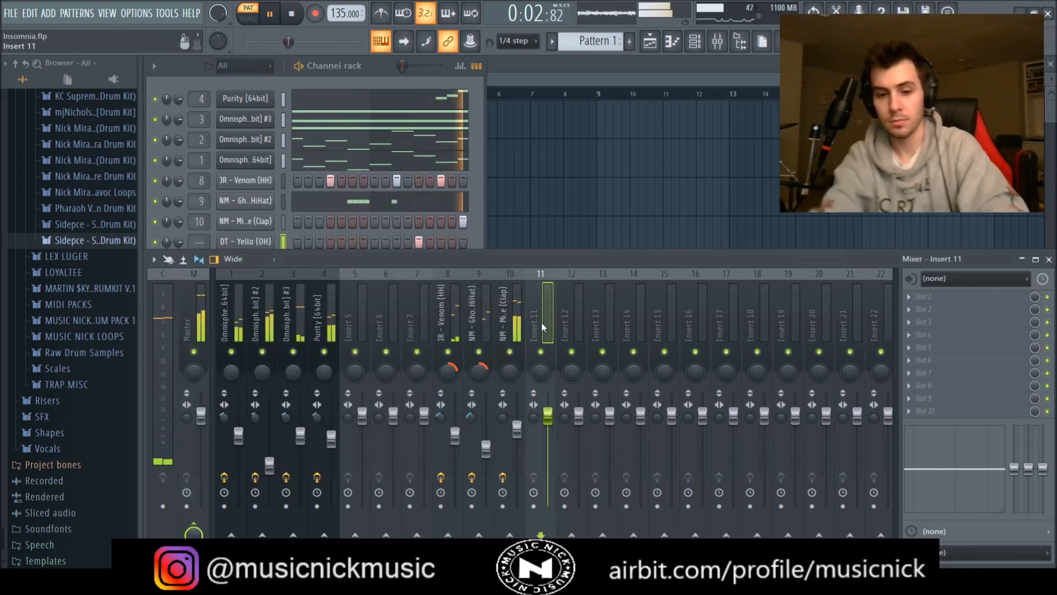
key("ctrl+l")
left_click_drag(548, 415, 548, 458)
left_click_drag(549, 385, 549, 405)
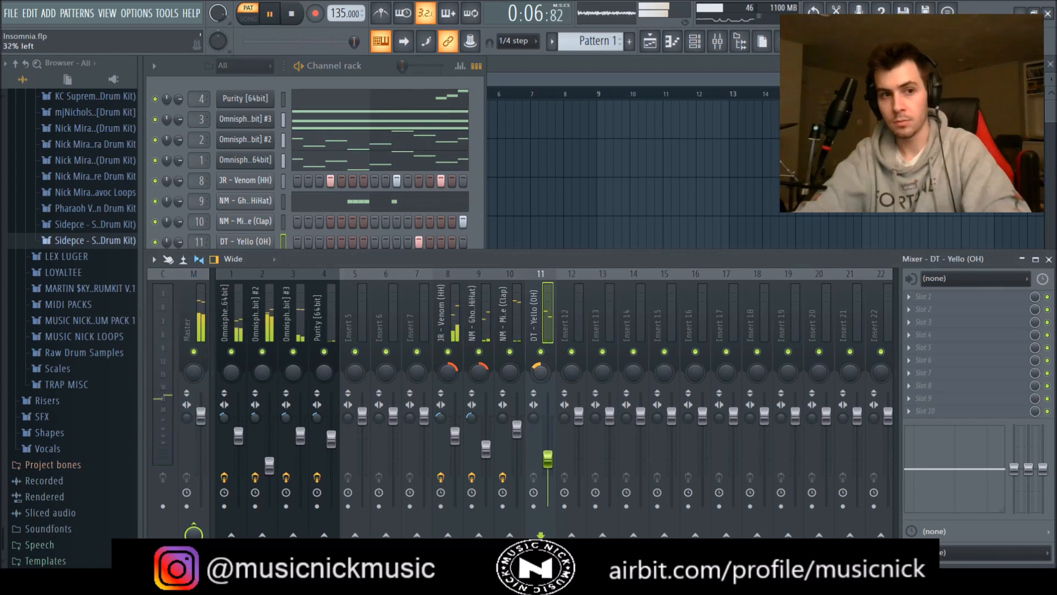
Fine-tune the open hat's mixer level to about -10.7 dB and adjust its stereo separation while the beat plays.
left_click_drag(549, 459, 549, 455)
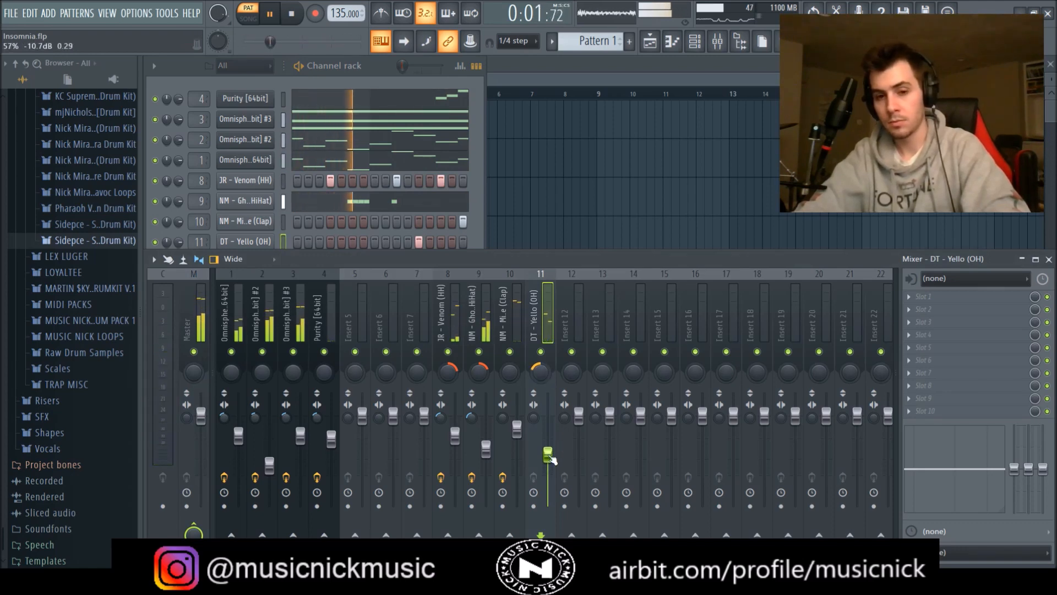
left_click_drag(534, 418, 534, 435)
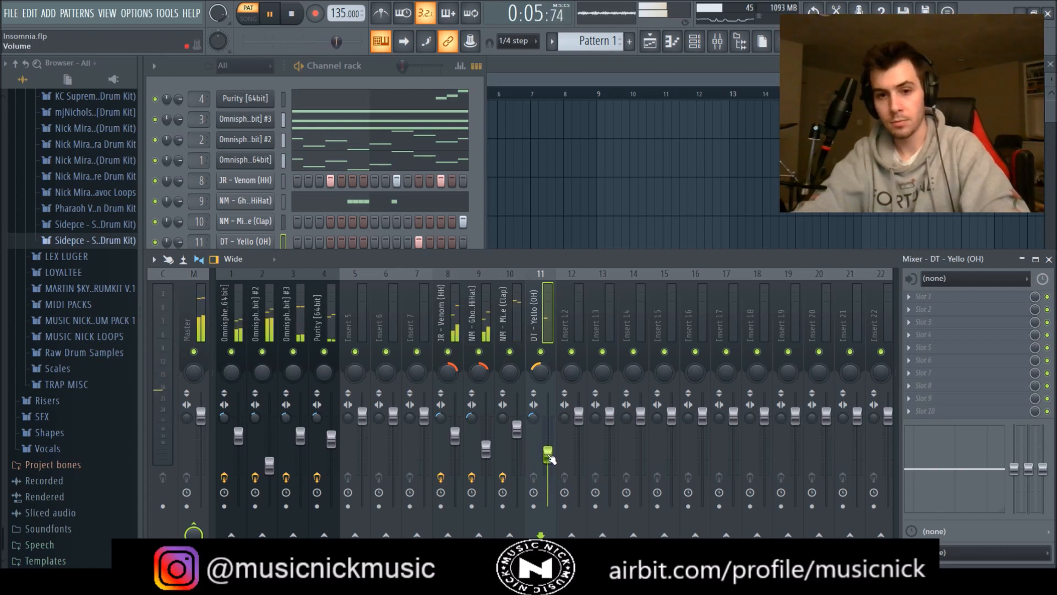
key("space")
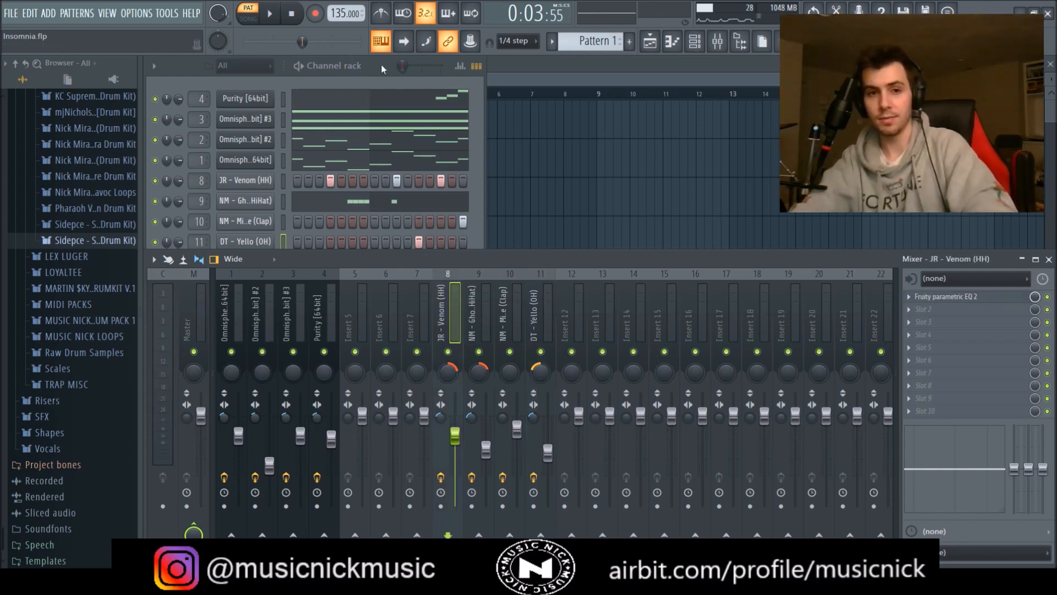
Look through the Snares x Rims folder of the JR drum kit and audition JR - Gusto (Snare).
left_click(384, 69)
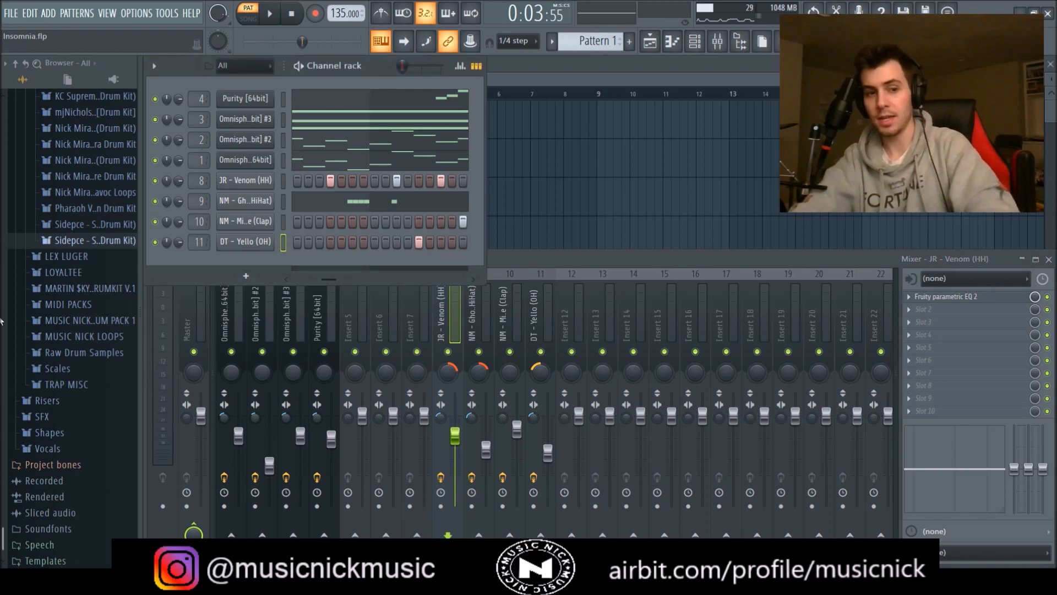
scroll(55, 208, "up", 2)
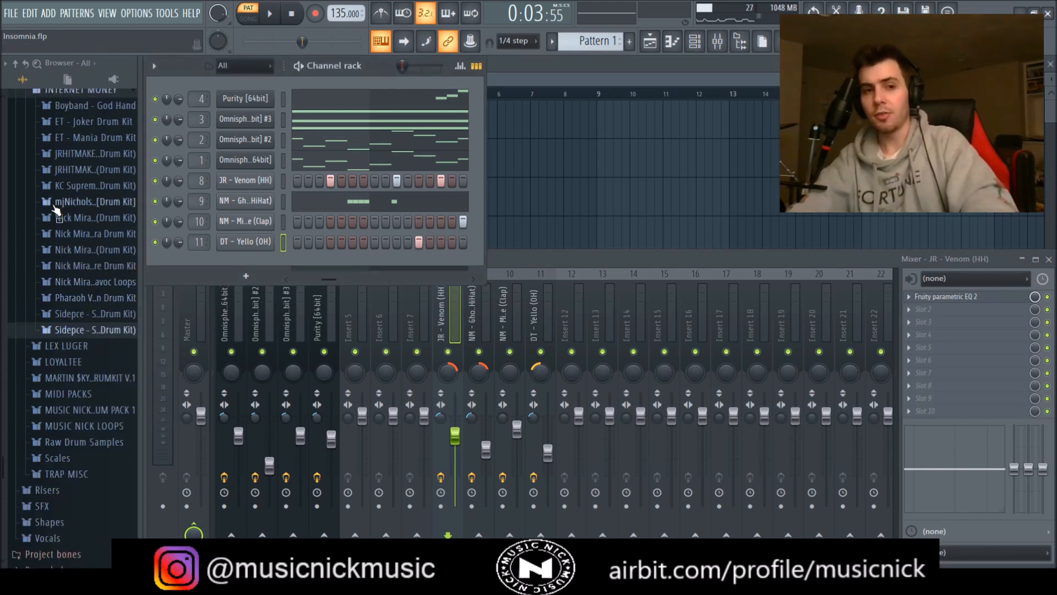
left_click(99, 159)
left_click(98, 296)
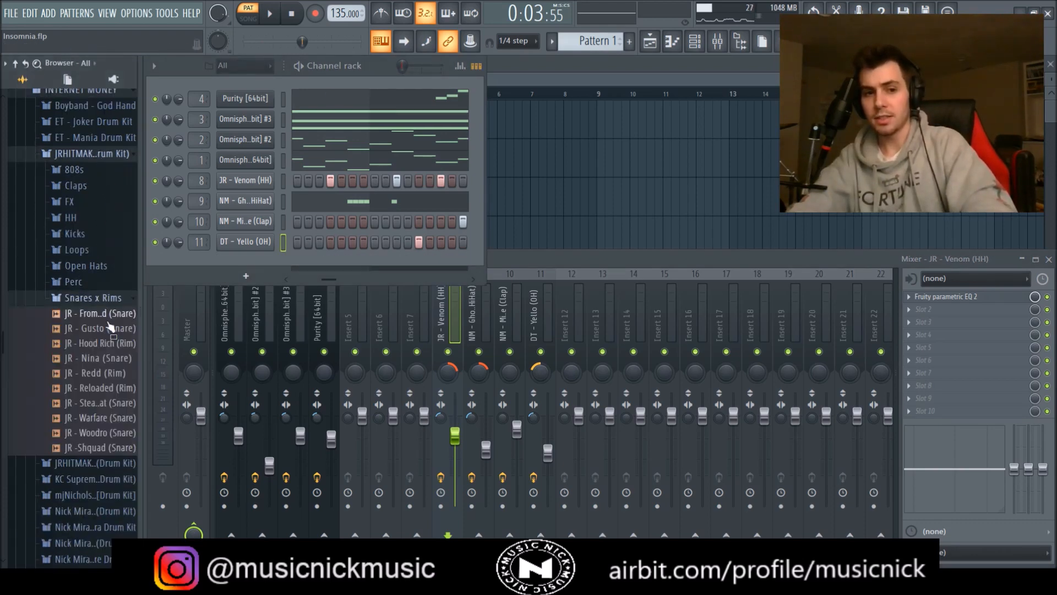
left_click(111, 329)
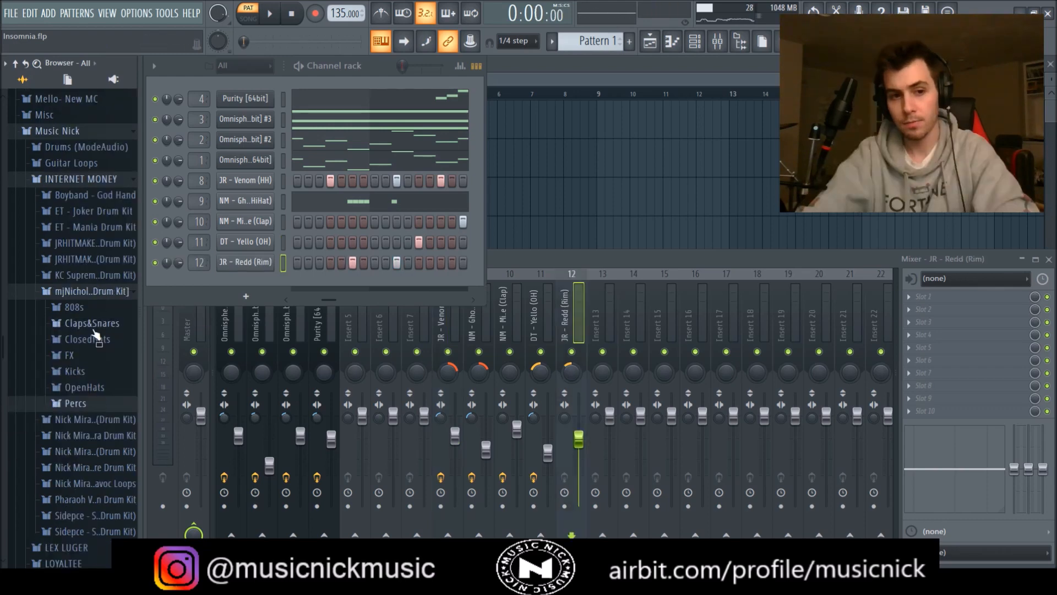
Replace the JR - Redd (Rim) sample with MJ - FalseProphet [Rim] from the mjNichols kit's Claps&Snares folder and play the beat.
left_click(100, 323)
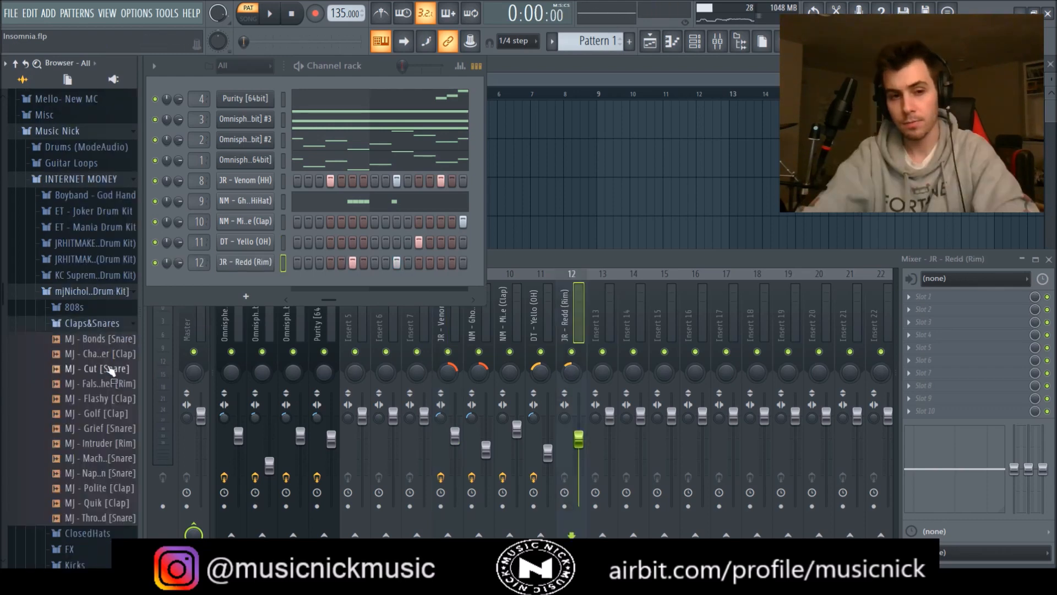
left_click(110, 399)
left_click_drag(102, 384, 193, 306)
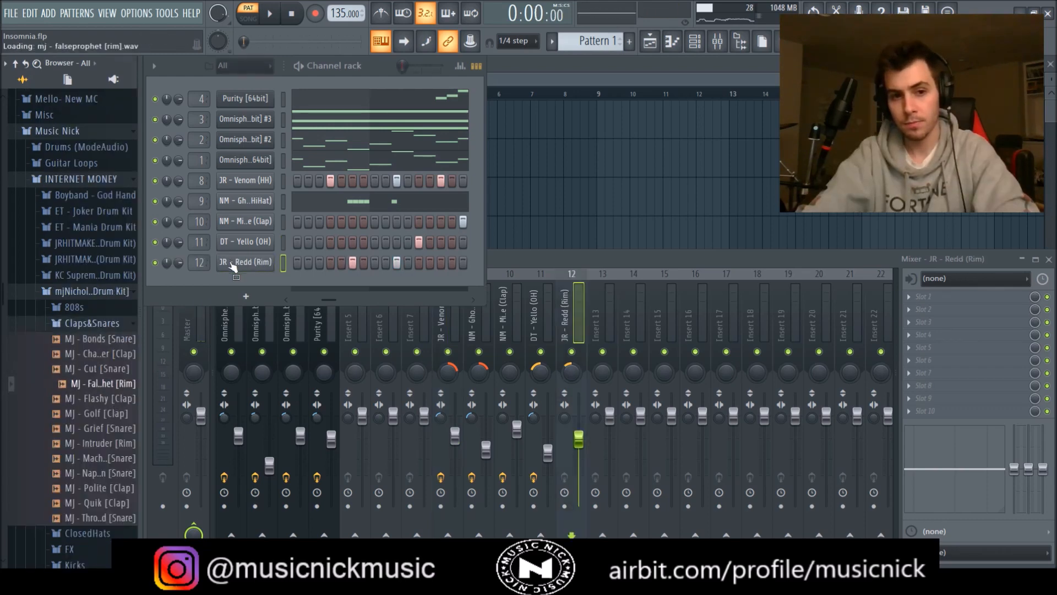
key("space")
left_click(93, 337)
left_click(95, 305)
Relink mixer track 12 to the MJ - FalseProphet [Rim] channel and raise its level slightly.
left_click(573, 310)
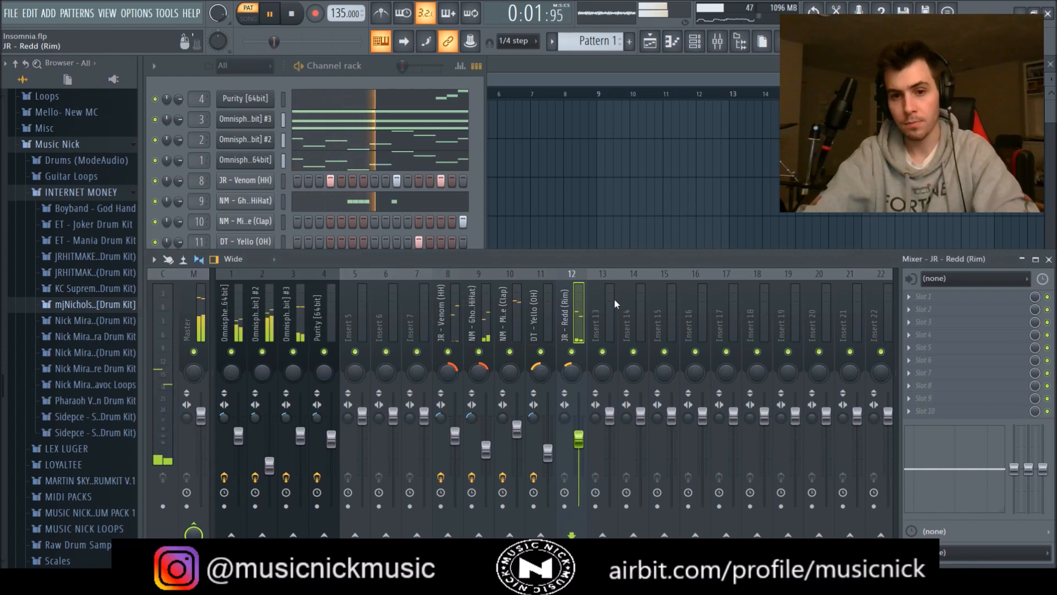
key("ctrl+z")
key("ctrl+l")
key("space")
left_click_drag(578, 442, 579, 439)
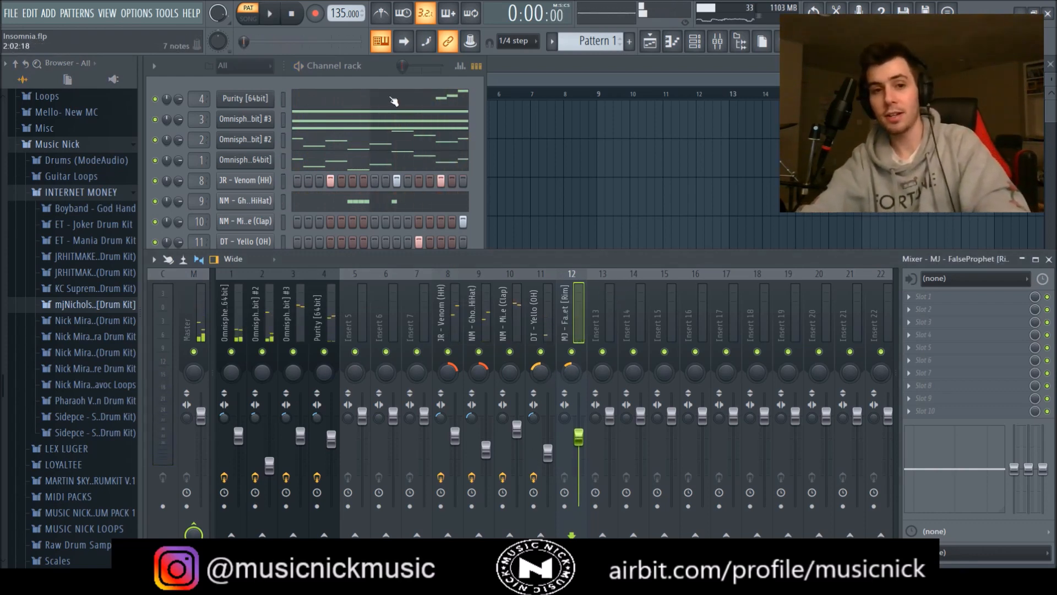
Open MJ - FalseProphet [Rim] in the piano roll and duplicate its two hits from bars 1-2 into bars 3-4.
left_click(381, 76)
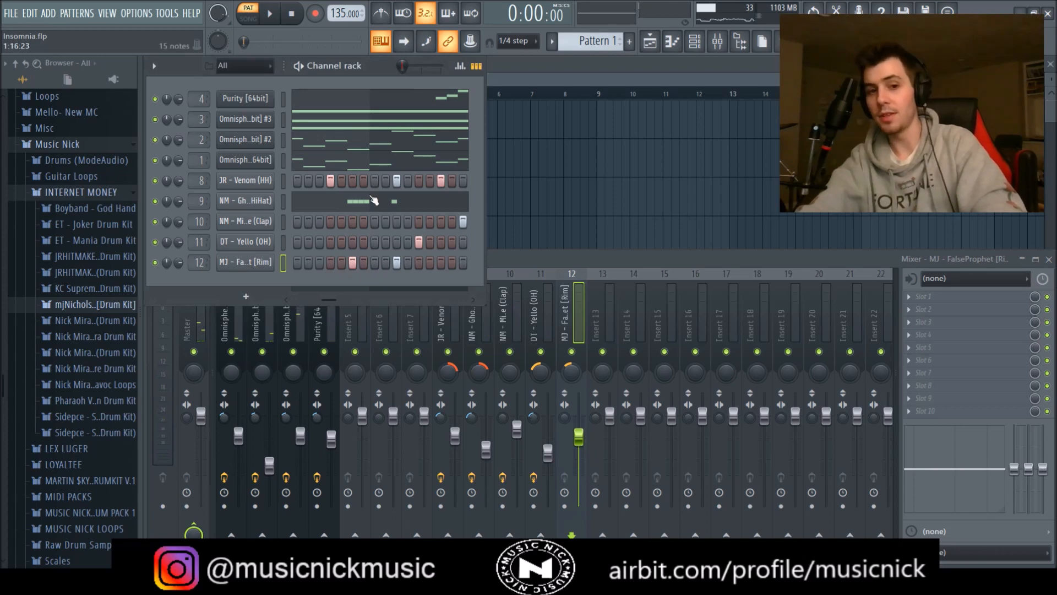
key("F7")
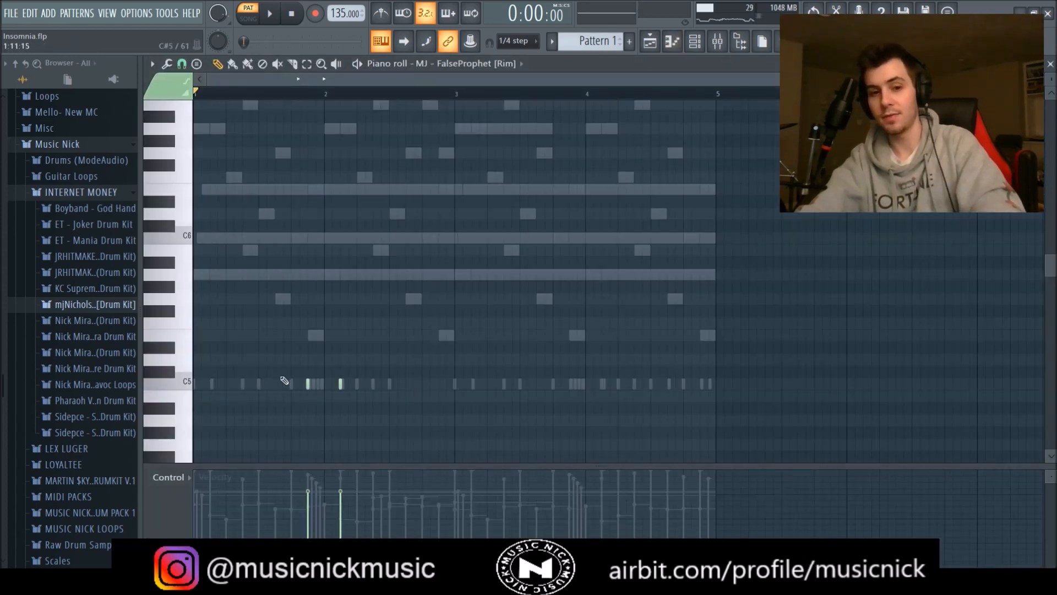
scroll(284, 381, "down", 1)
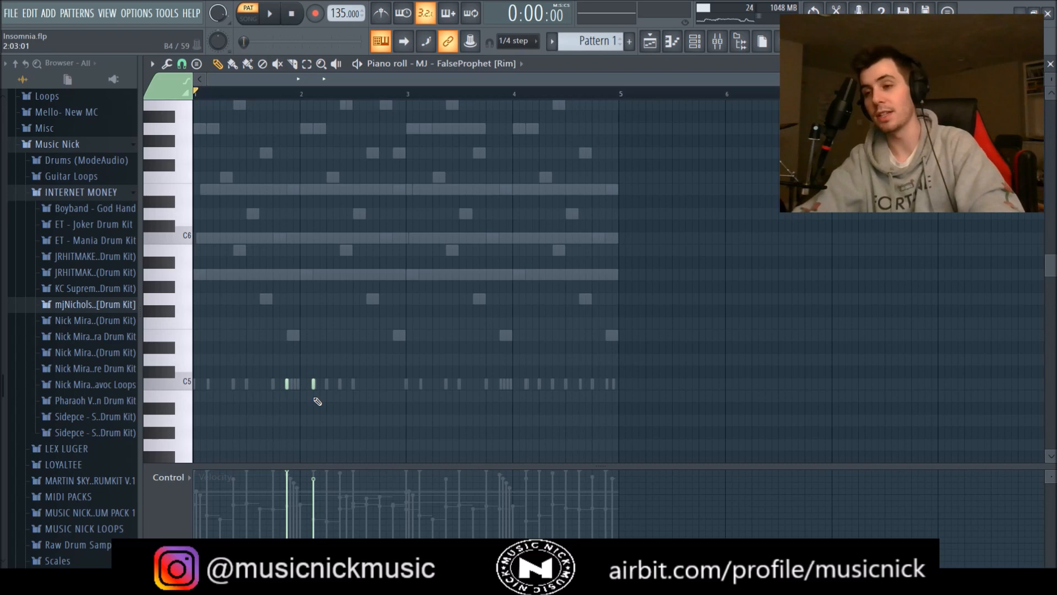
key("space")
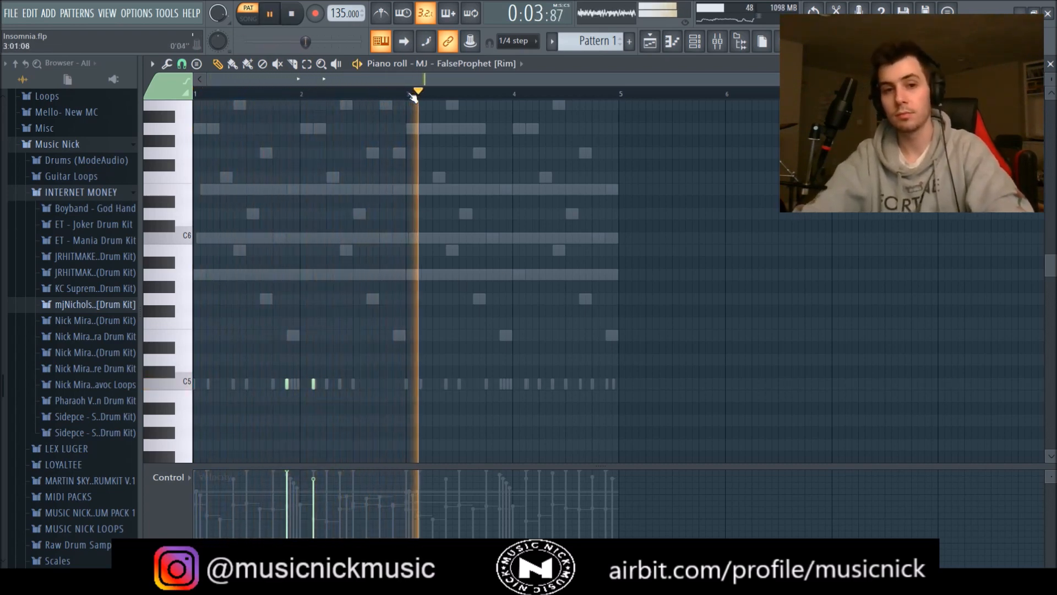
key("space")
left_click_drag(412, 97, 193, 361)
key("ctrl+b")
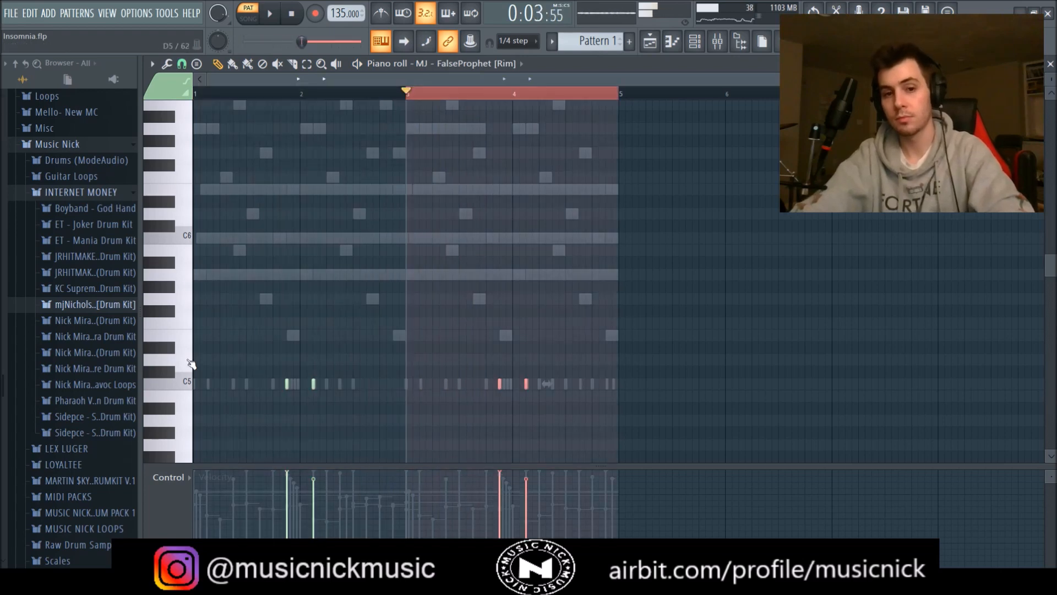
Delete the rim hit near the end of bar 1, add one at step 15 of bar 4, and replay the pattern.
right_click(286, 384)
key("space")
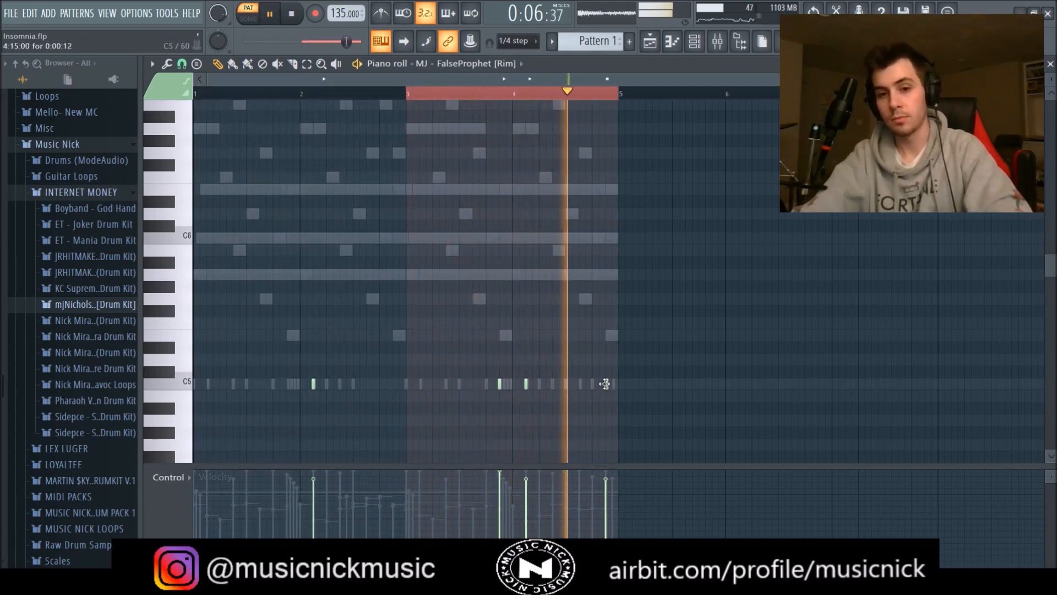
Clear the bars 3-4 time selection, replay the pattern from the start to check the rim hits, and close the piano roll.
key("space")
left_click(196, 93)
right_click(196, 95)
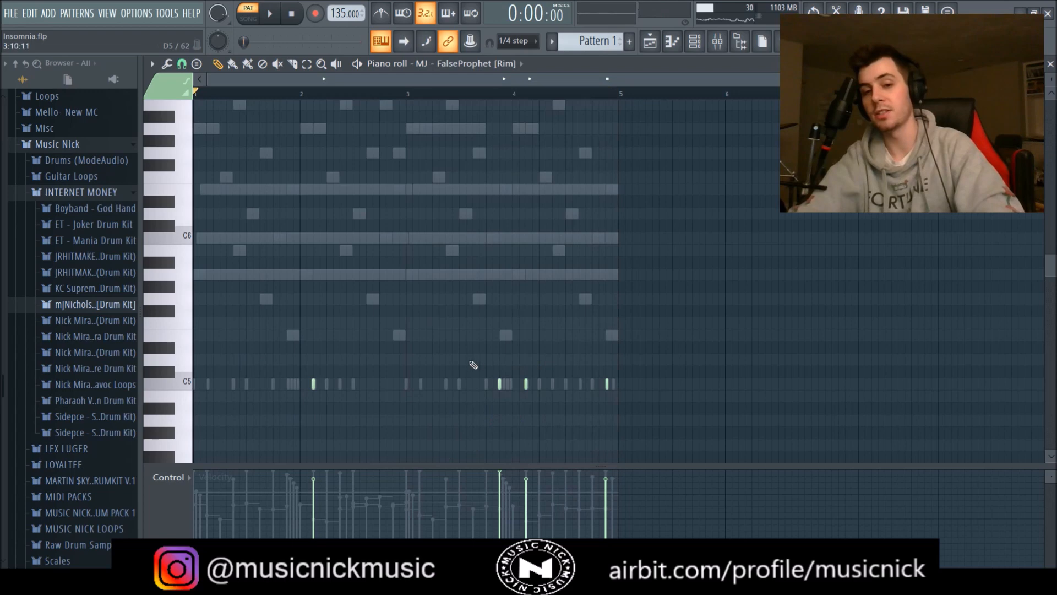
key("space")
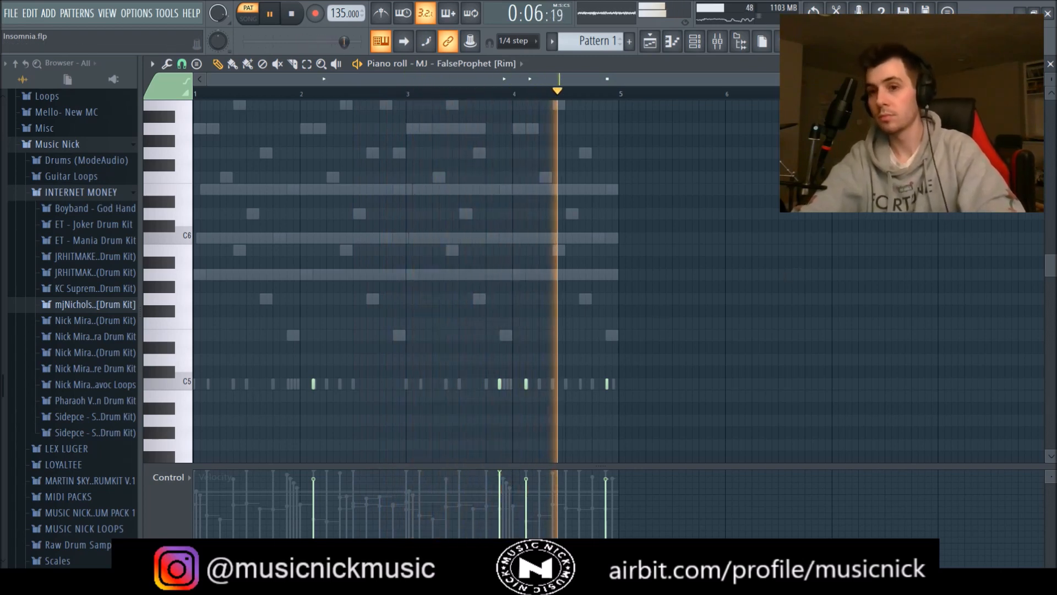
left_click(1051, 64)
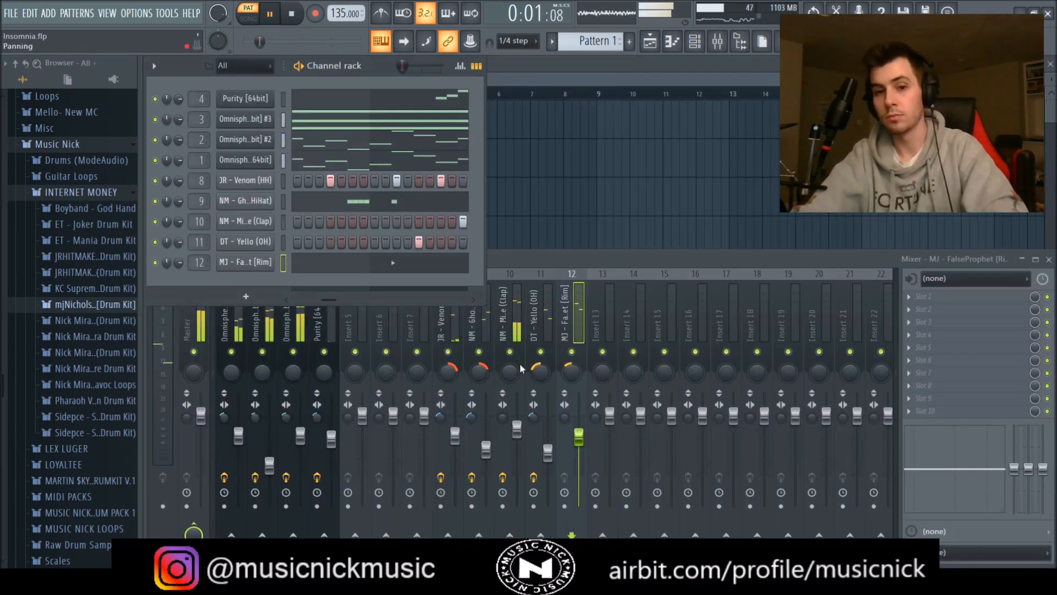
key("space")
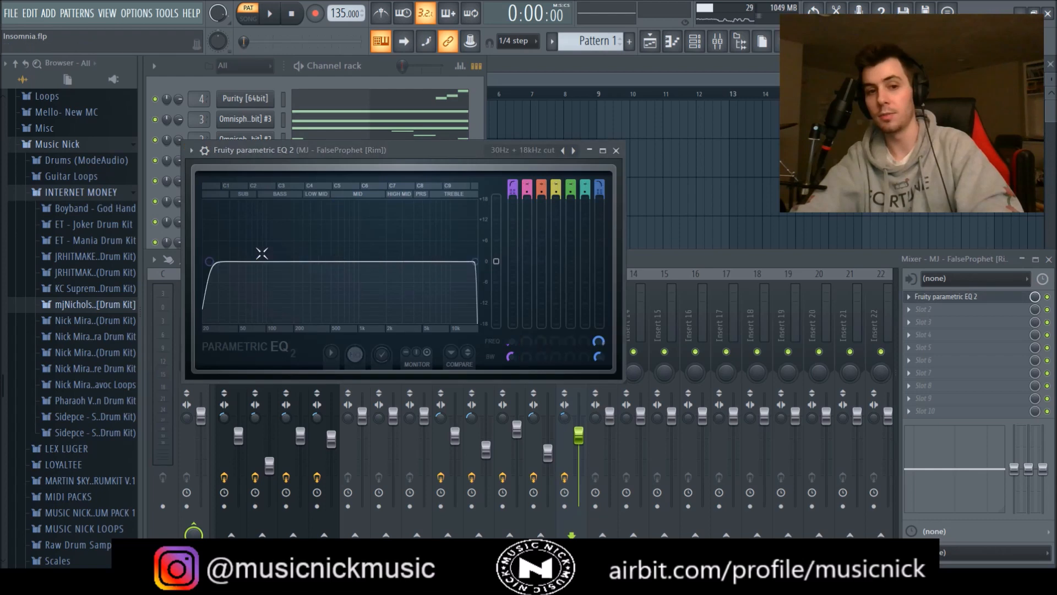
Set the high-pass band of the rim's Fruity parametric EQ 2 to about 191 Hz with 60% bandwidth while the pattern plays.
left_click_drag(218, 261, 291, 261)
key("space")
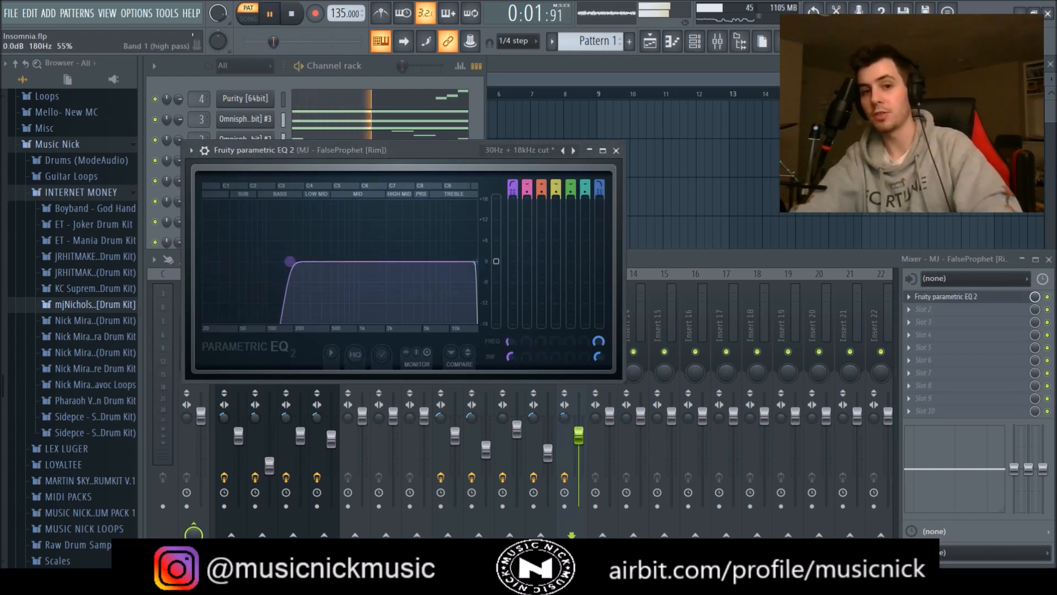
scroll(475, 262, "up", 4)
scroll(292, 261, "up", 2)
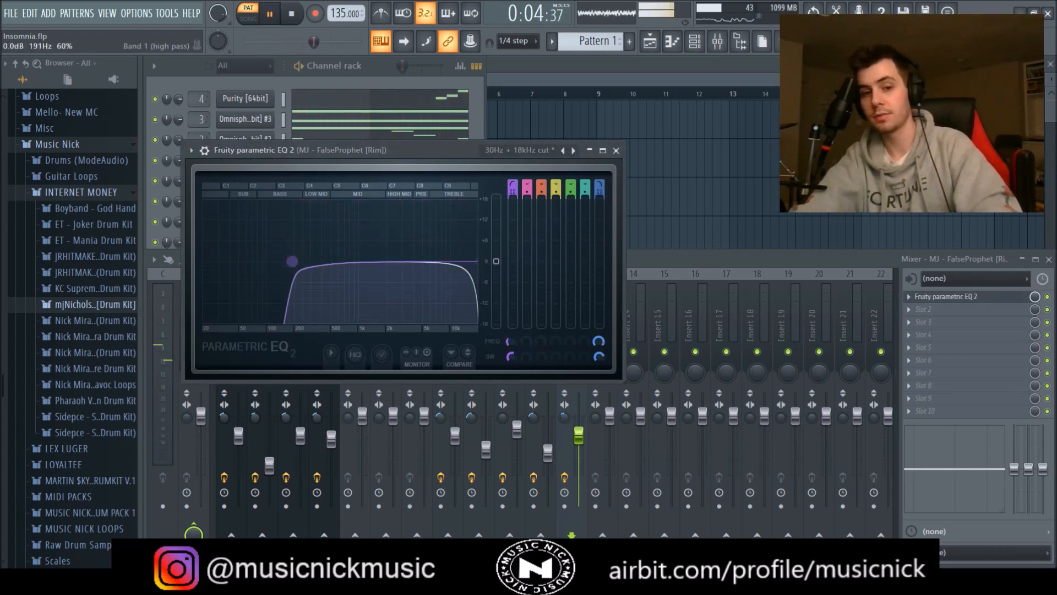
left_click(616, 151)
Lower the rim's level slightly on mixer track 12, stop playback and save the project.
left_click_drag(578, 435, 578, 440)
left_click(486, 451)
left_click(580, 441)
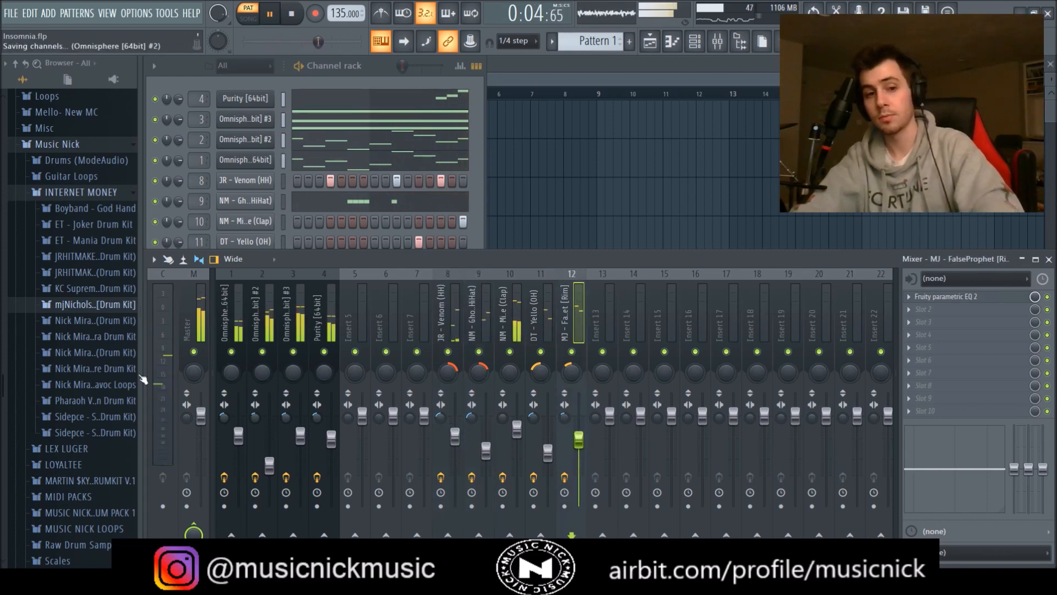
key("space")
key("ctrl+s")
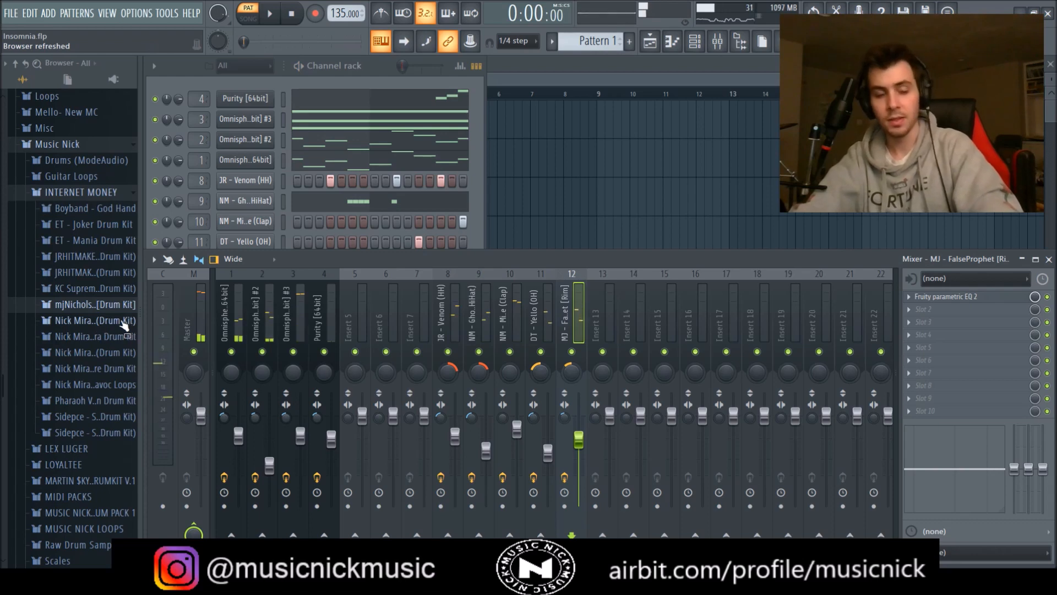
Add DT - Papa Perc from the Nick Mira drum kit's Percs + FX folder and place a hit on step 9 of bar 1.
left_click(93, 321)
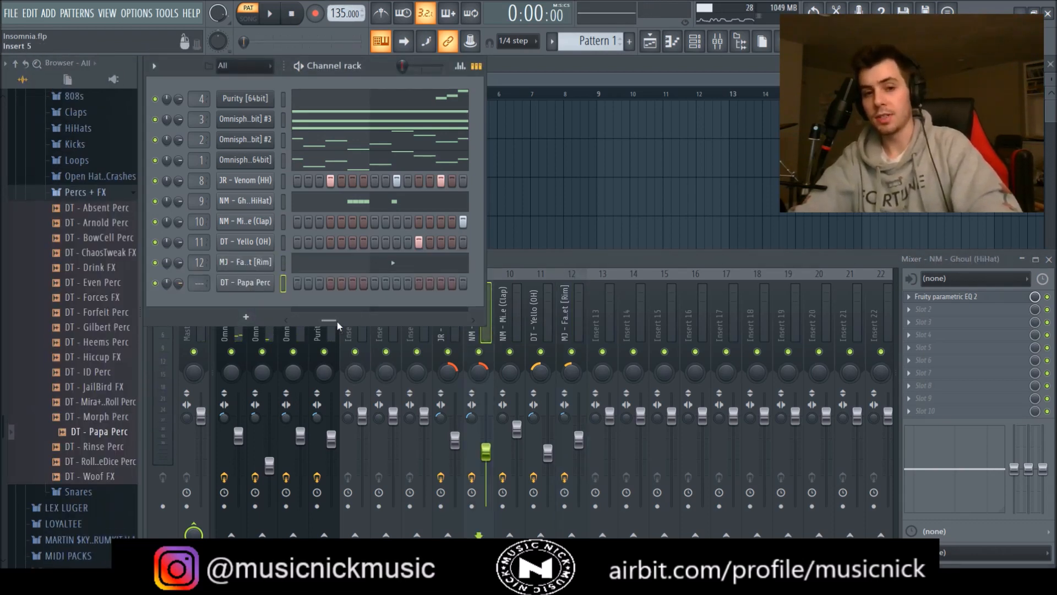
left_click_drag(339, 325, 301, 327)
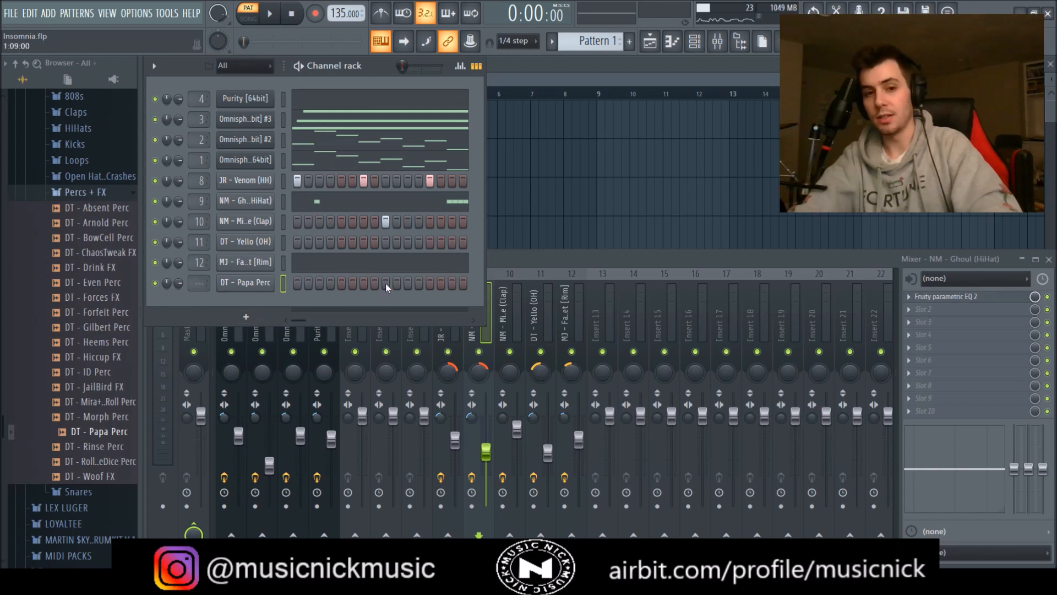
left_click(249, 288)
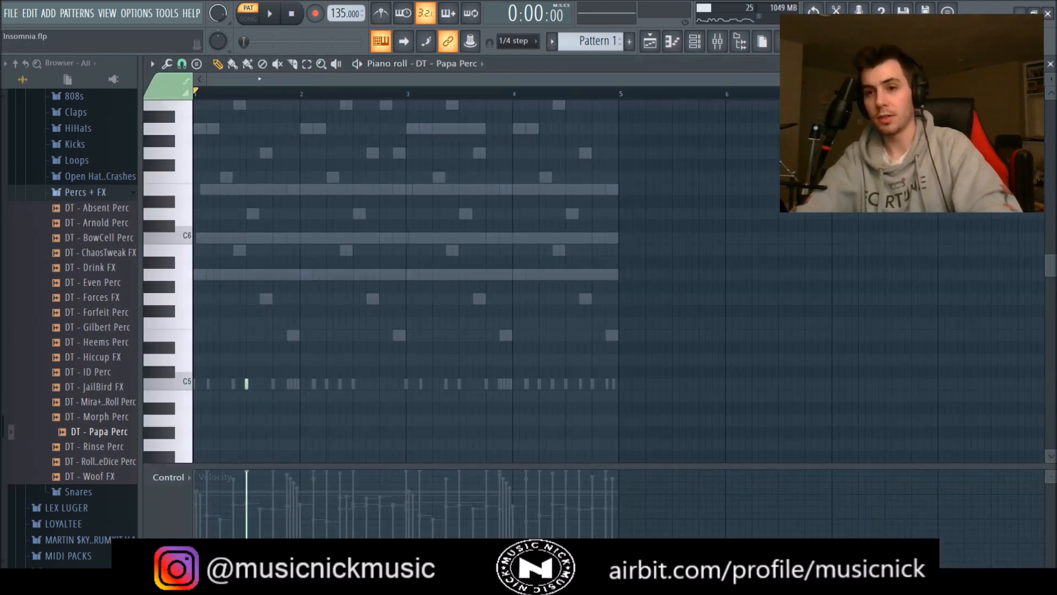
left_click(1050, 64)
Normalize the DT - Papa Perc sample and link its channel to mixer track 13 while playing the pattern.
left_click(253, 283)
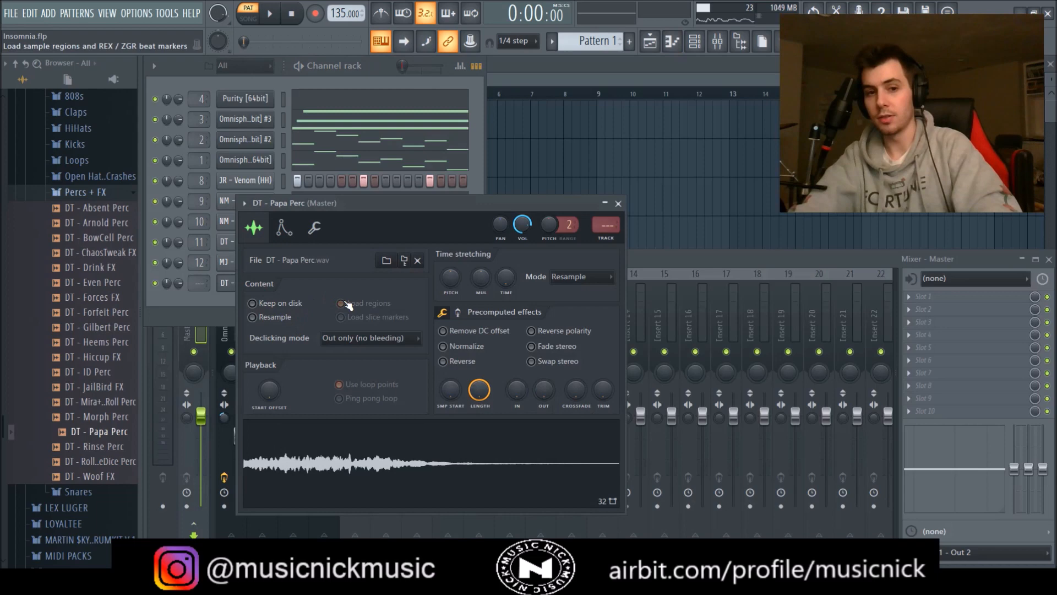
left_click(466, 348)
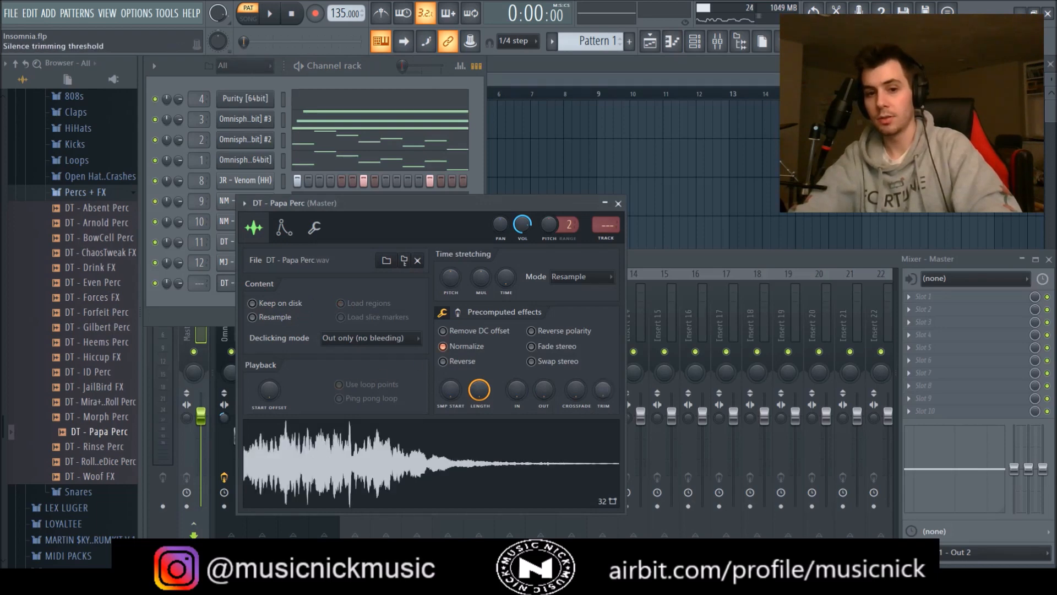
left_click(618, 203)
left_click(604, 332)
key("space")
key("ctrl+l")
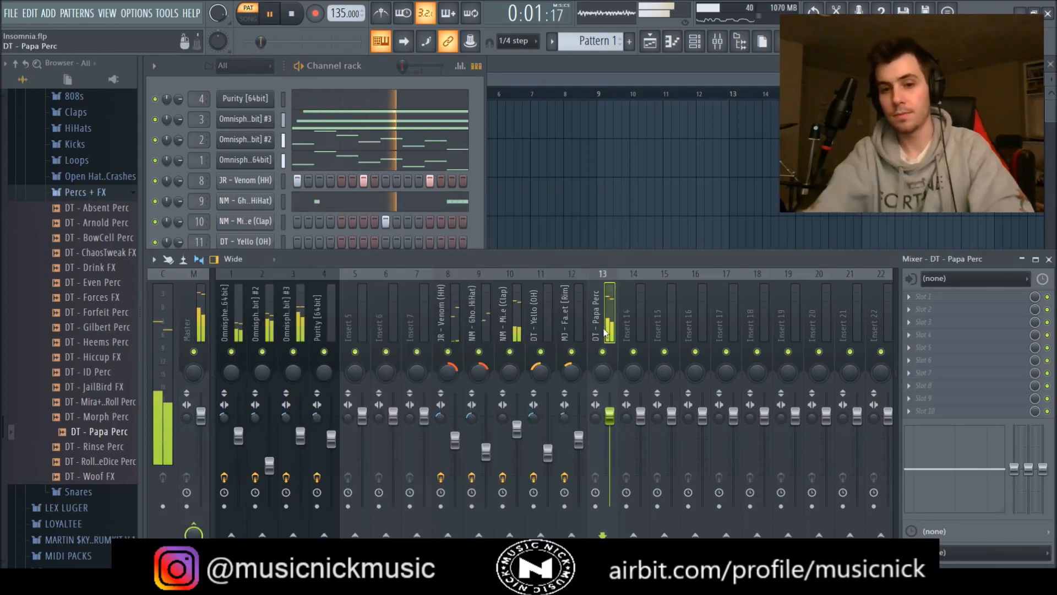
Lower the DT - Papa Perc fader well below the other drums and set its stereo separation to 34% separated.
left_click_drag(610, 415, 608, 467)
key("space")
key("space")
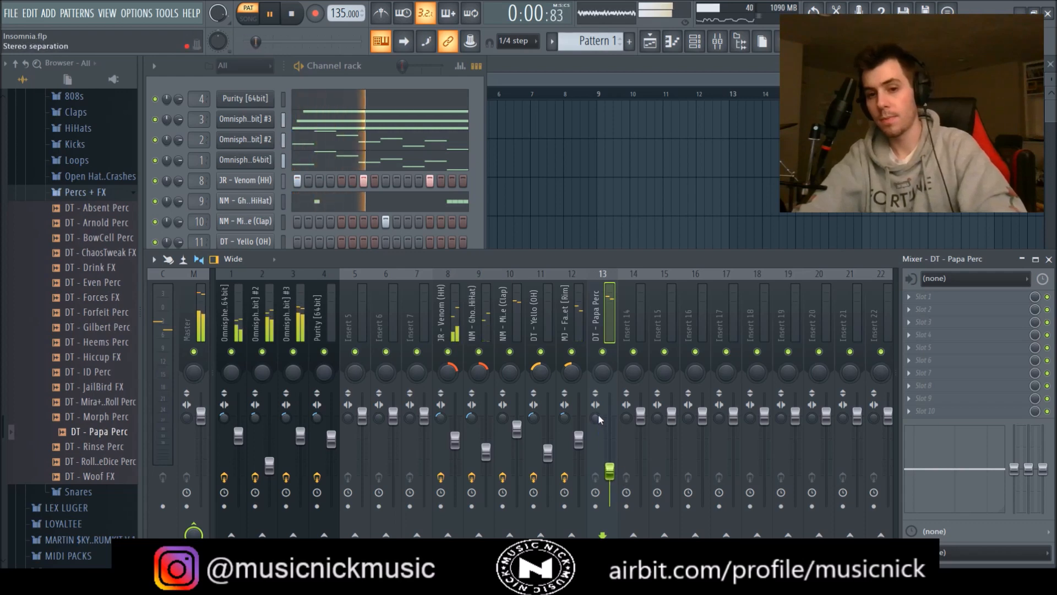
key("space")
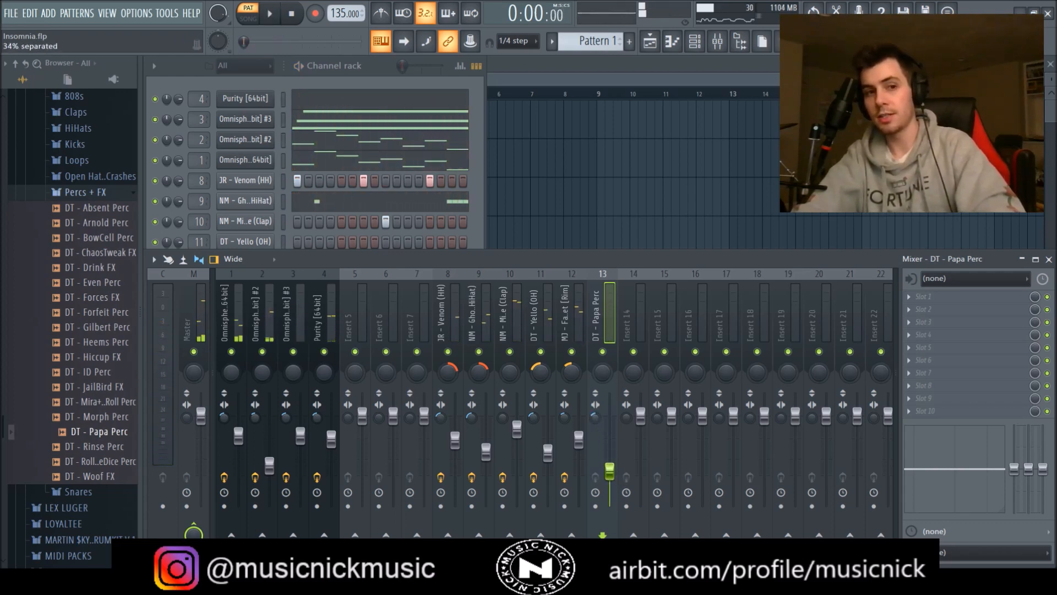
Load Fruity parametric EQ 2 on DT - Papa Perc and cut its lows with a gentle high-pass just below 200 Hz.
left_click(752, 430)
left_click(402, 280)
left_click_drag(248, 298, 319, 297)
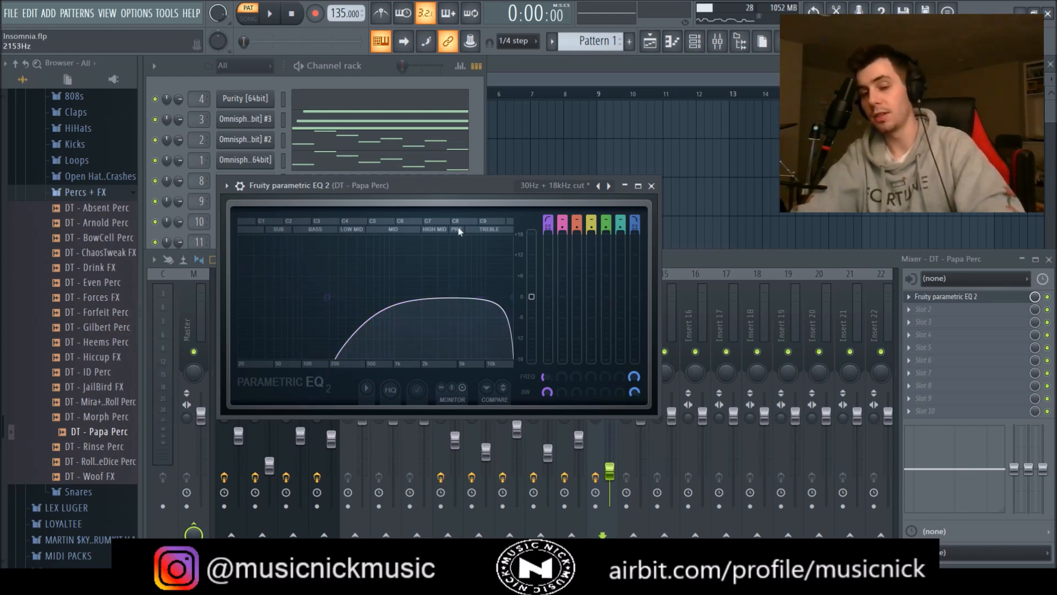
left_click(651, 187)
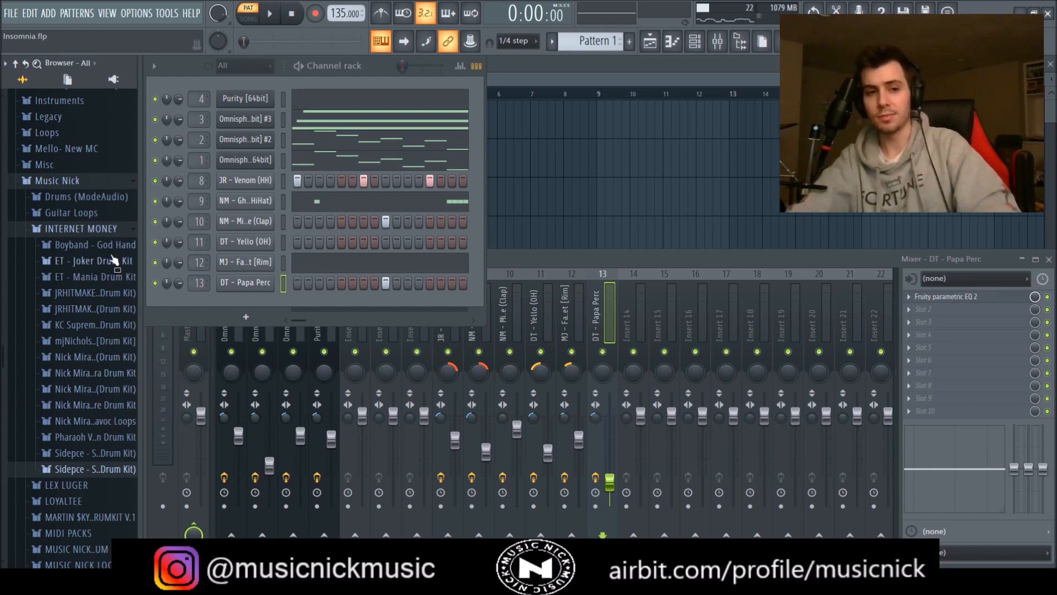
Add pv - ignore (808) from the Pharaoh drum kit's 808s folder as a new channel in the rack.
left_click(110, 437)
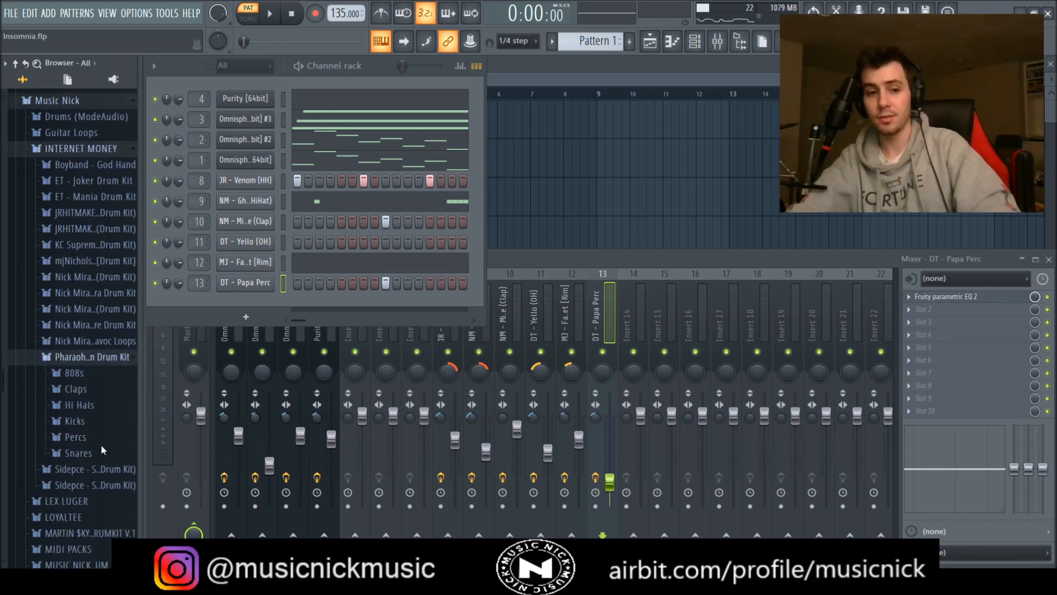
left_click(86, 366)
left_click(103, 393)
left_click_drag(105, 395, 243, 309)
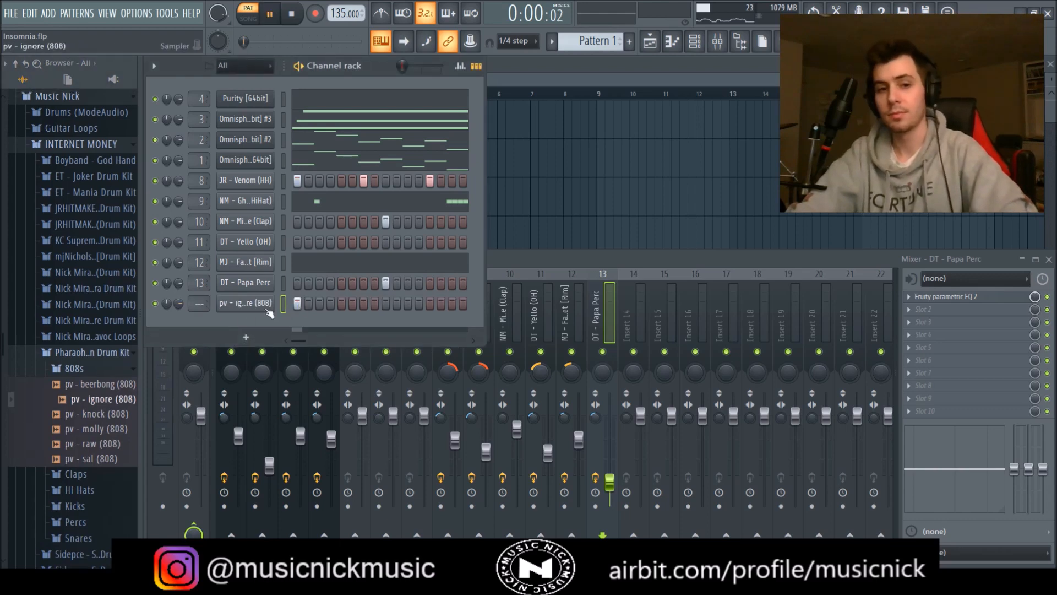
Open pv - ignore (808) in the piano roll, transpose its three bar 1 hits down three semitones to A4, and play the pattern.
key("space")
key("F7")
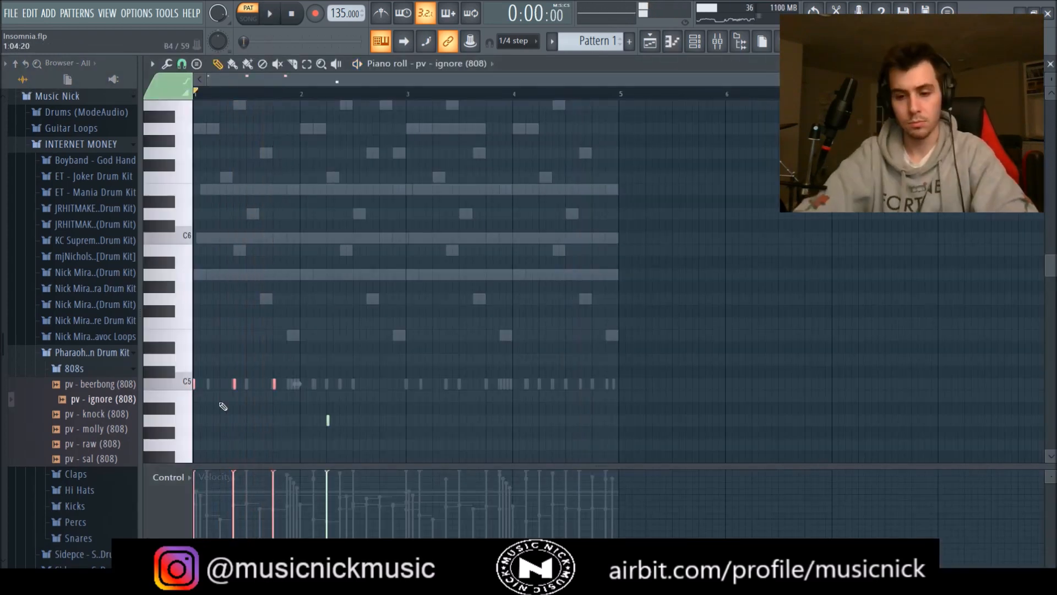
key("Down")
key("Down")
key("Down")
key("space")
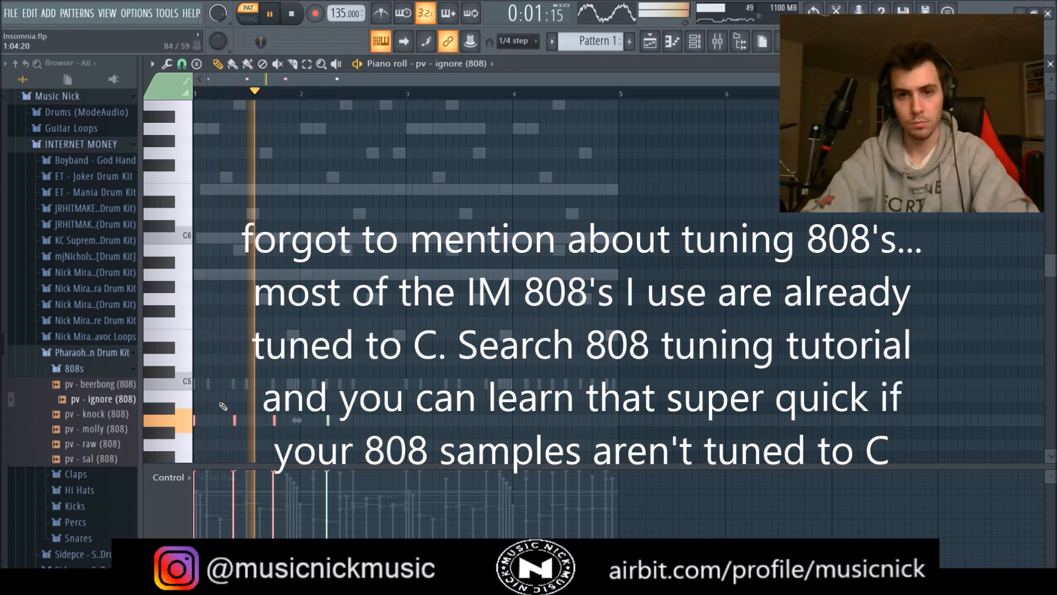
Replace the 808's bar 2 hit with an E5 on step 15 and duplicate bars 1-2 into bars 3-4.
key("space")
key("space")
key("ctrl+d")
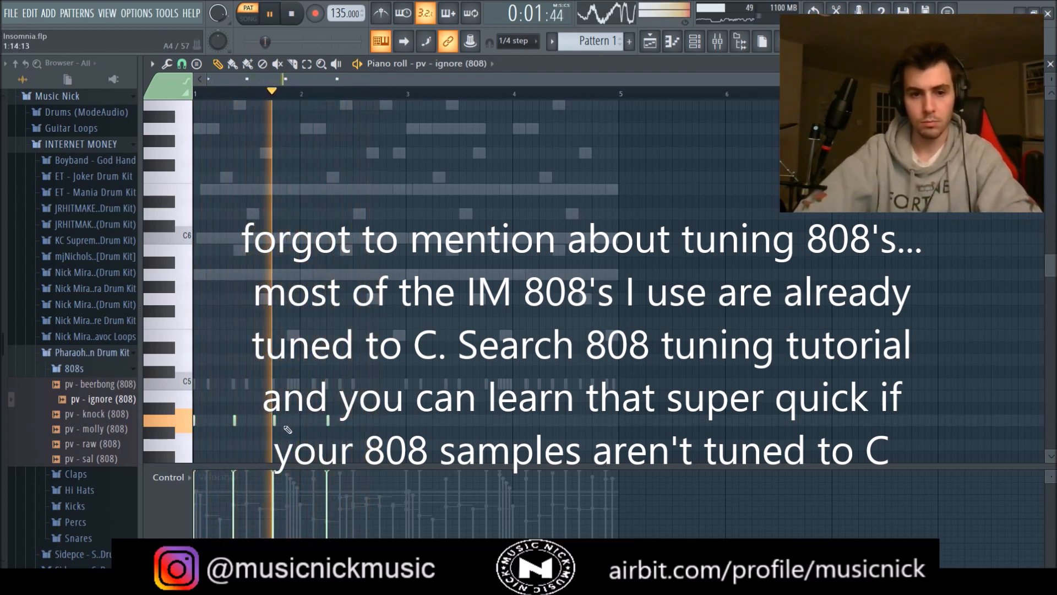
key("space")
key("space")
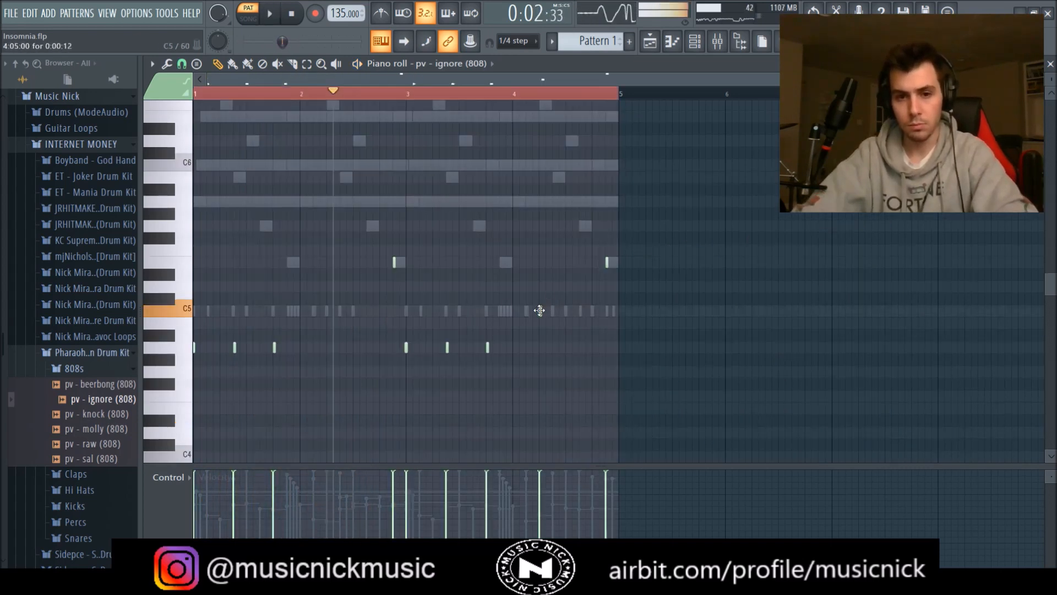
Place an E5 808 hit on step 5 of bar 4, move the last hit to C5 on step 11, and delete bar 2's E5.
left_click(540, 262)
key("space")
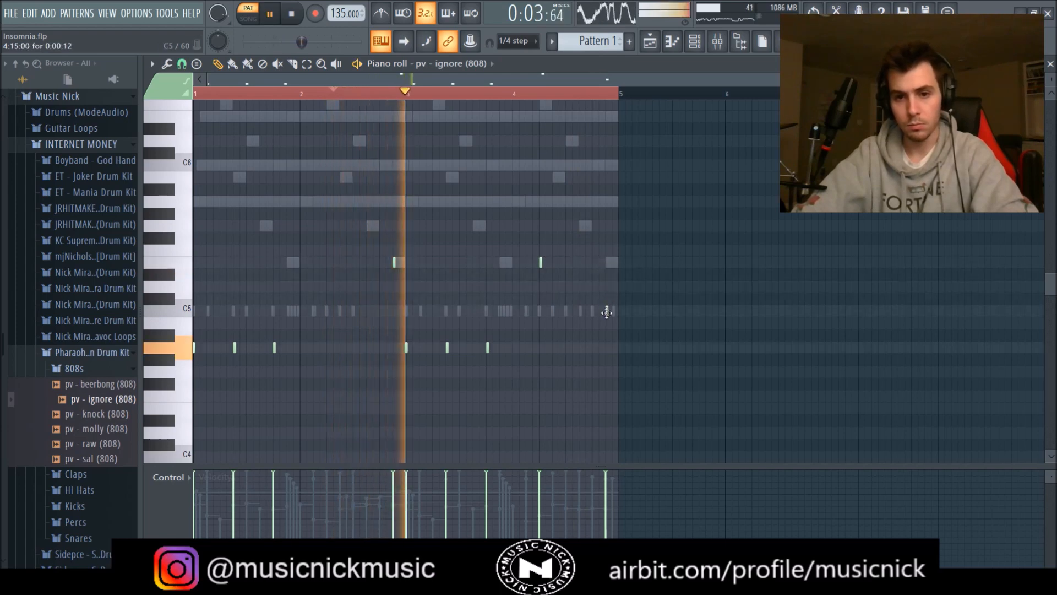
left_click_drag(606, 312, 575, 315)
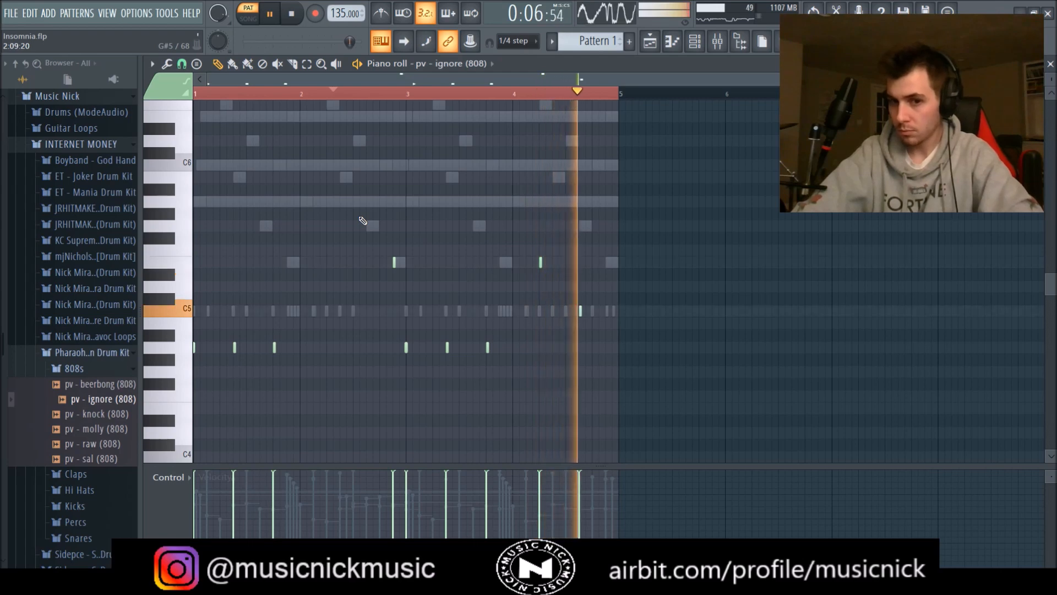
right_click(394, 263)
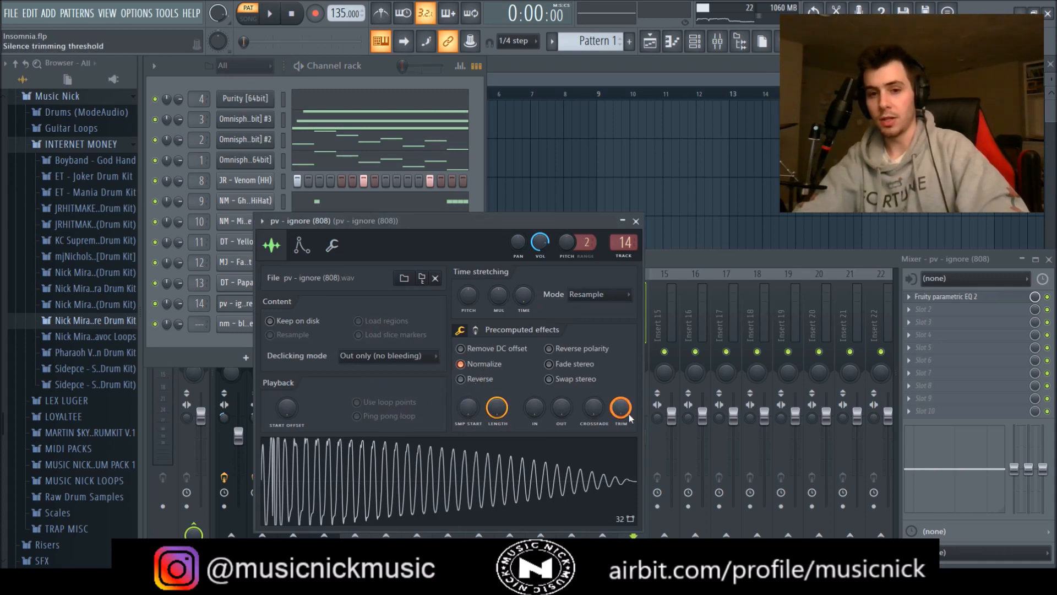
Set the 808 channel's level adjustment volume to 133%, check its EQ curve, and lower its fader on mixer track 14.
left_click(331, 246)
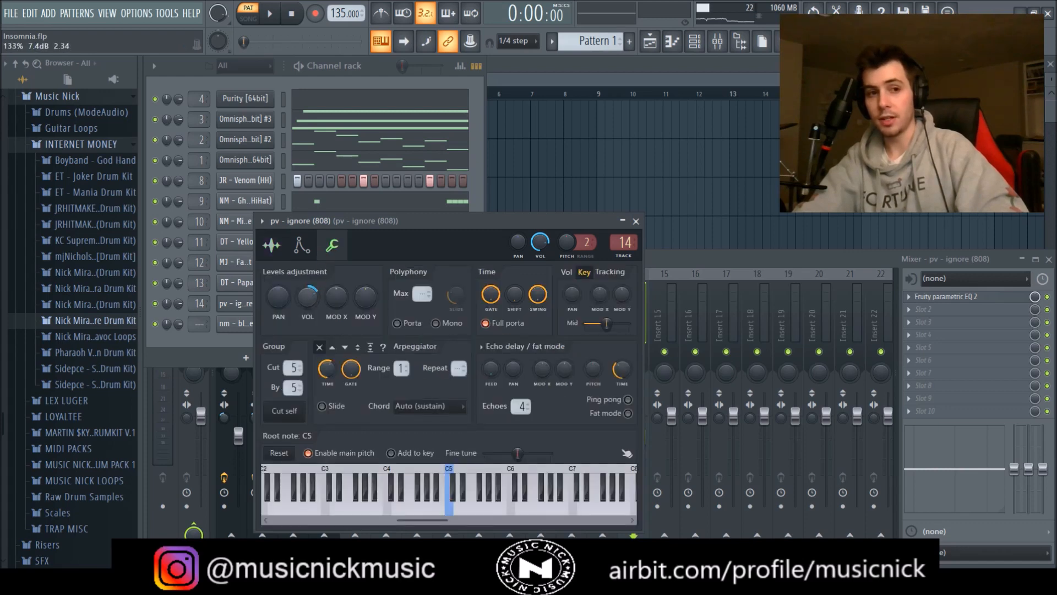
left_click(636, 221)
left_click(642, 435)
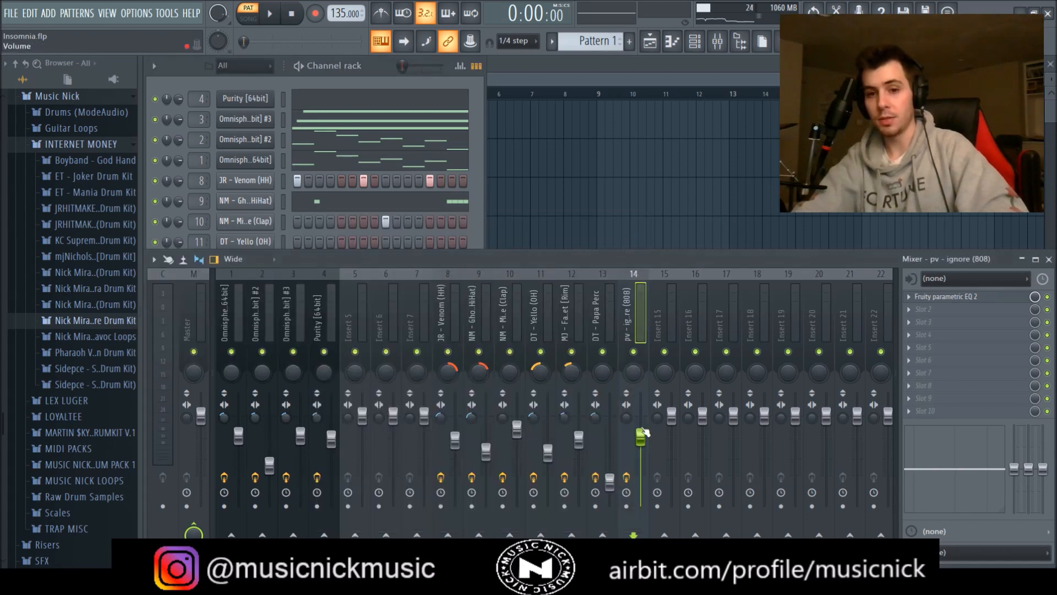
left_click(946, 296)
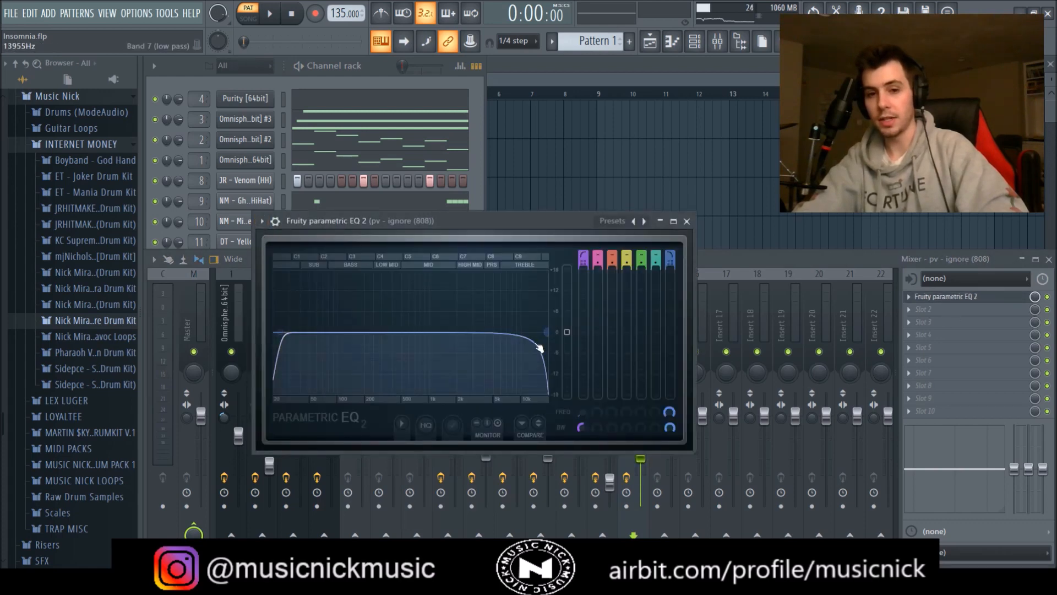
left_click(649, 467)
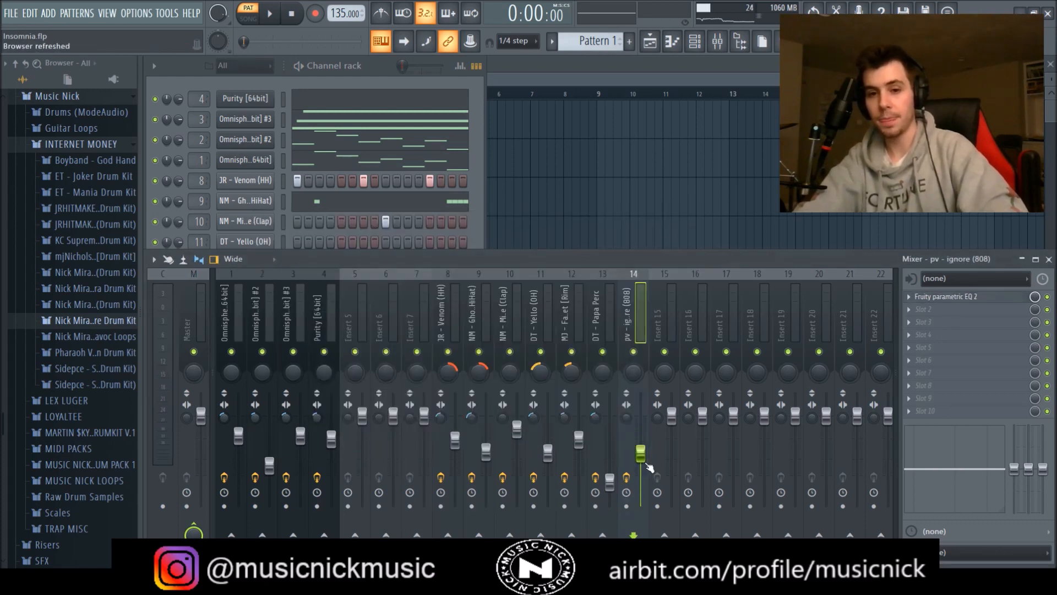
Review the pv - ignore (808) note placement in the piano roll as a reference for the kick.
left_click(372, 84)
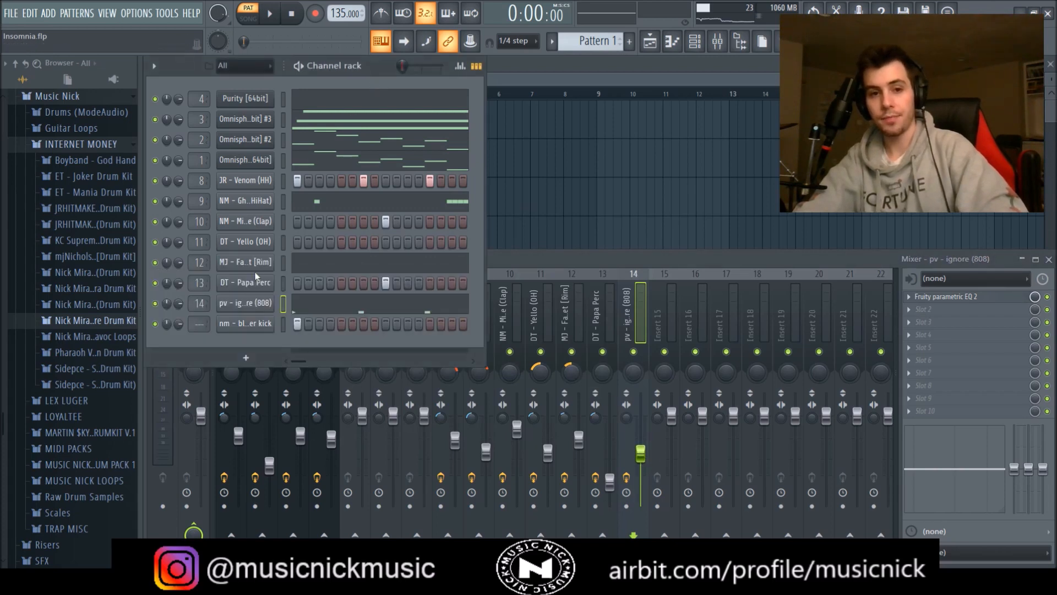
left_click(295, 308)
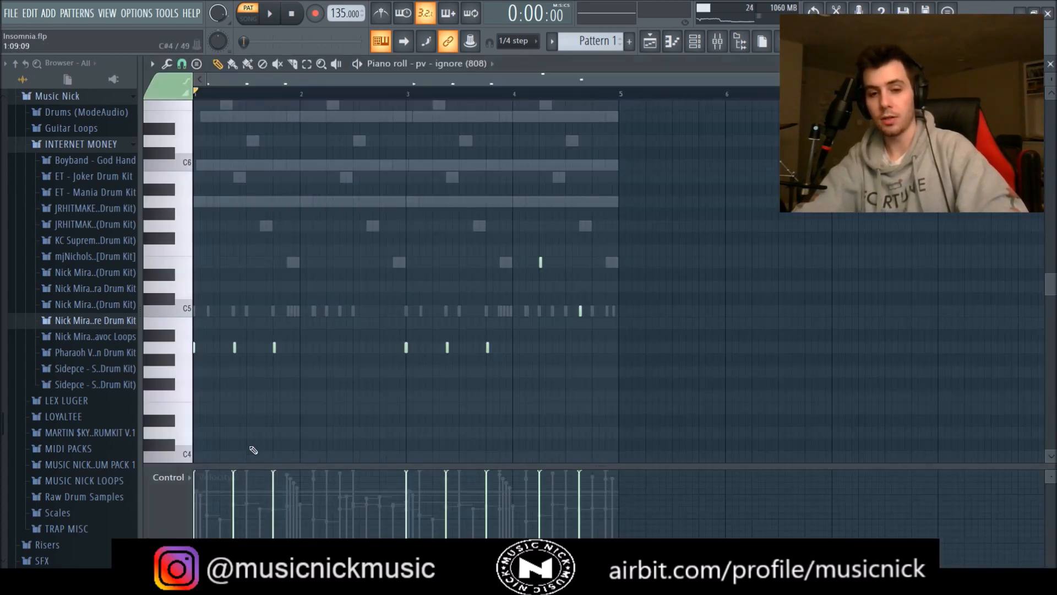
left_click(1050, 65)
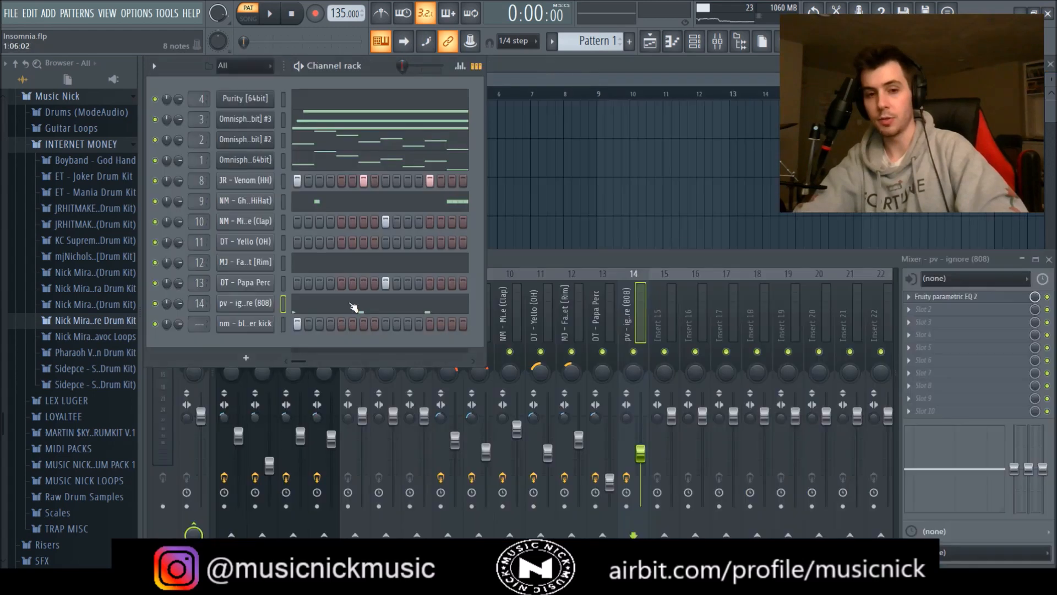
Check the nm - blackpanther kick channel's piano roll and route the channel to mixer track 15.
left_click(283, 324)
key("g")
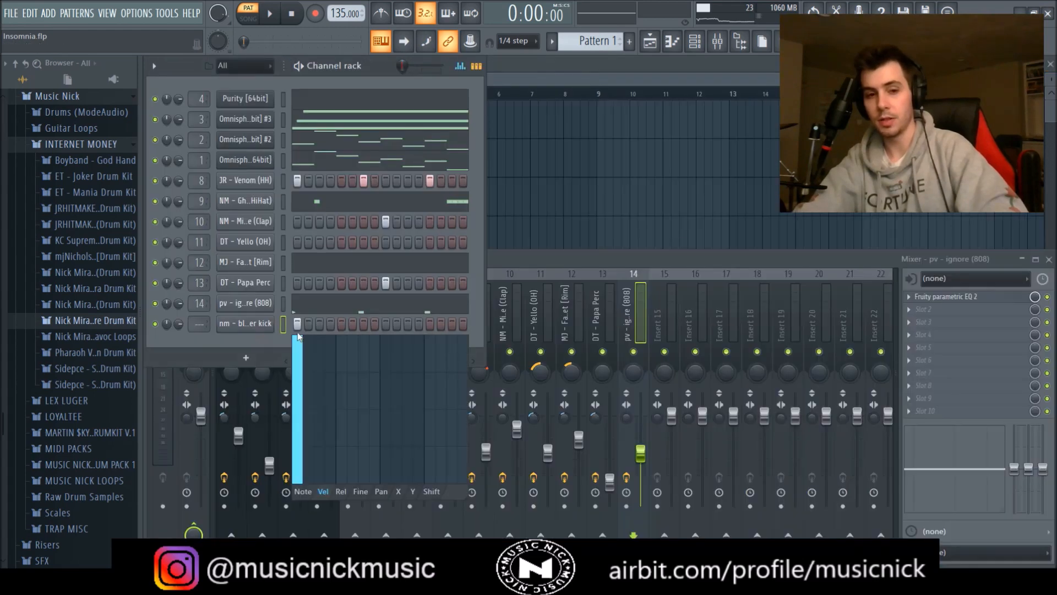
right_click(258, 330)
left_click(269, 337)
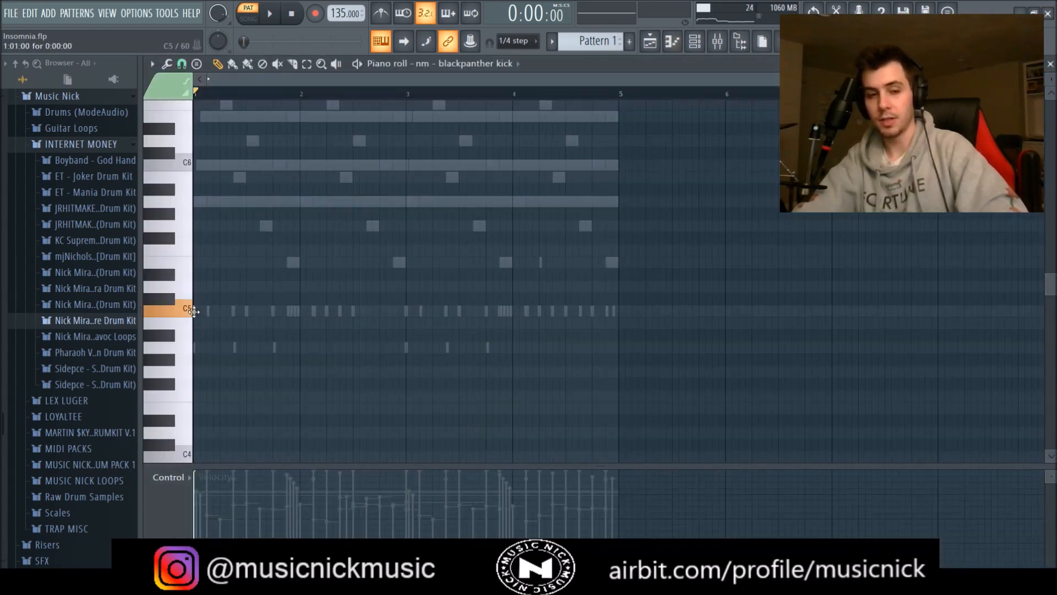
key("F6")
key("F9")
left_click(663, 329)
key("ctrl+l")
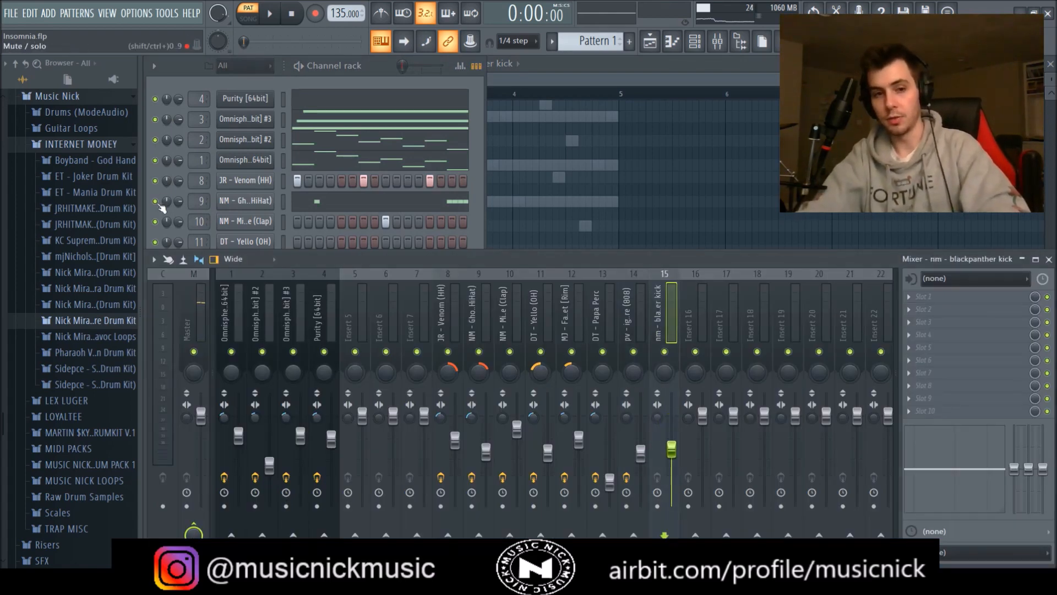
Normalize the kick sample, turn its trim up, and set the channel's level adjustment volume to 133%.
left_click(369, 76)
left_click(262, 327)
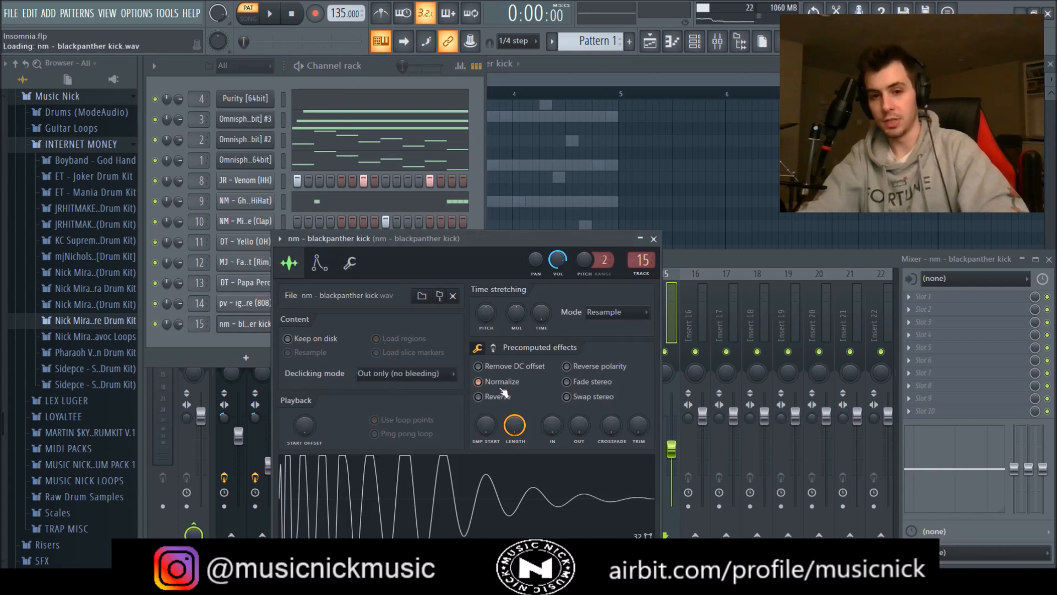
left_click_drag(627, 422, 633, 397)
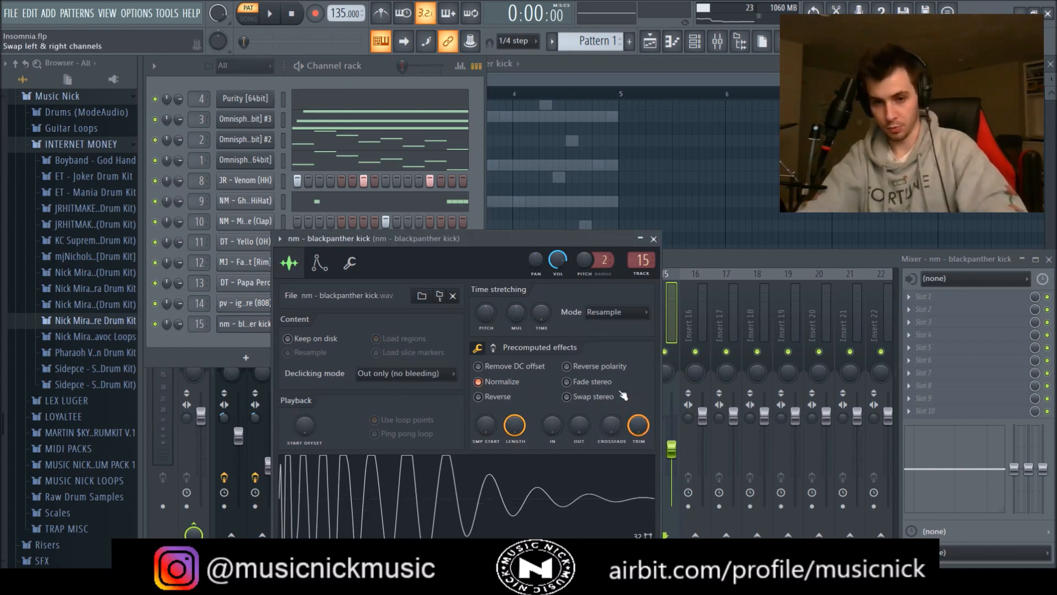
left_click(350, 262)
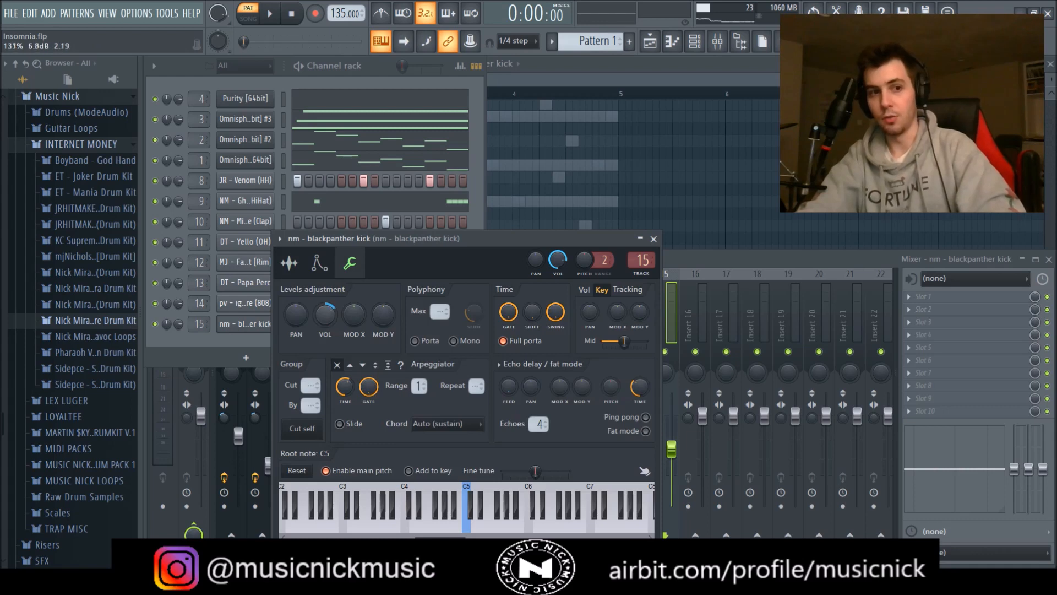
left_click(654, 239)
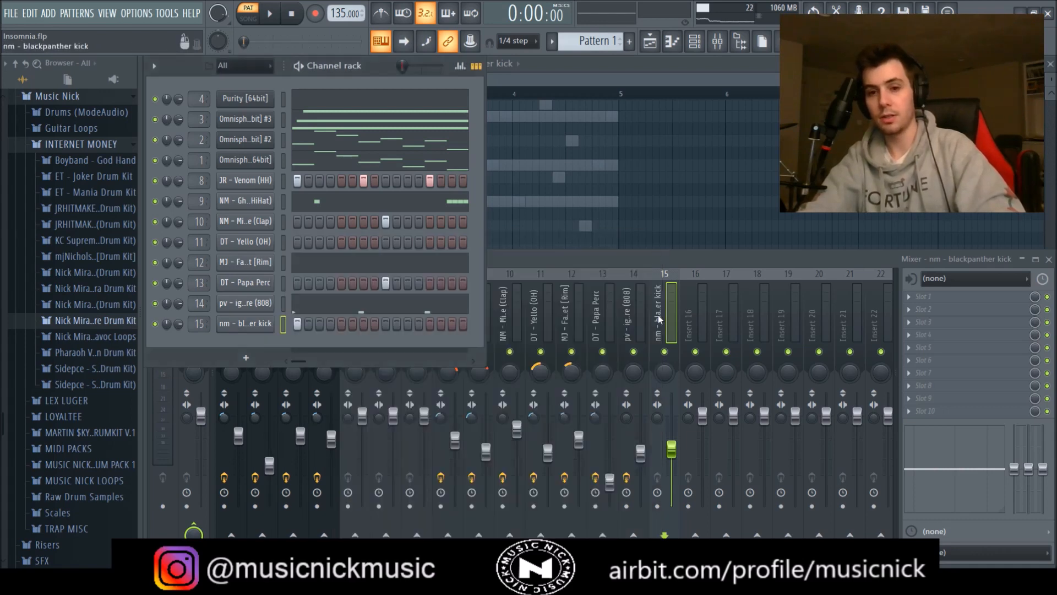
Add Fruity Parametric EQ 2 to the kick with the 30Hz + 18kHz cut preset, raise the low cut and soften the high cut.
left_click(911, 310)
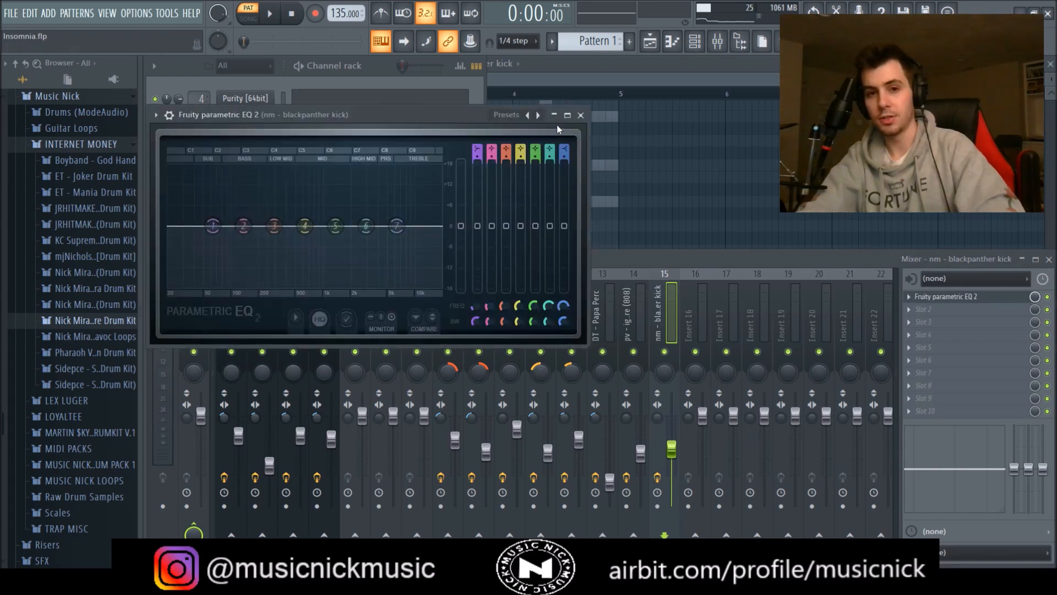
left_click(370, 218)
left_click_drag(204, 226, 196, 225)
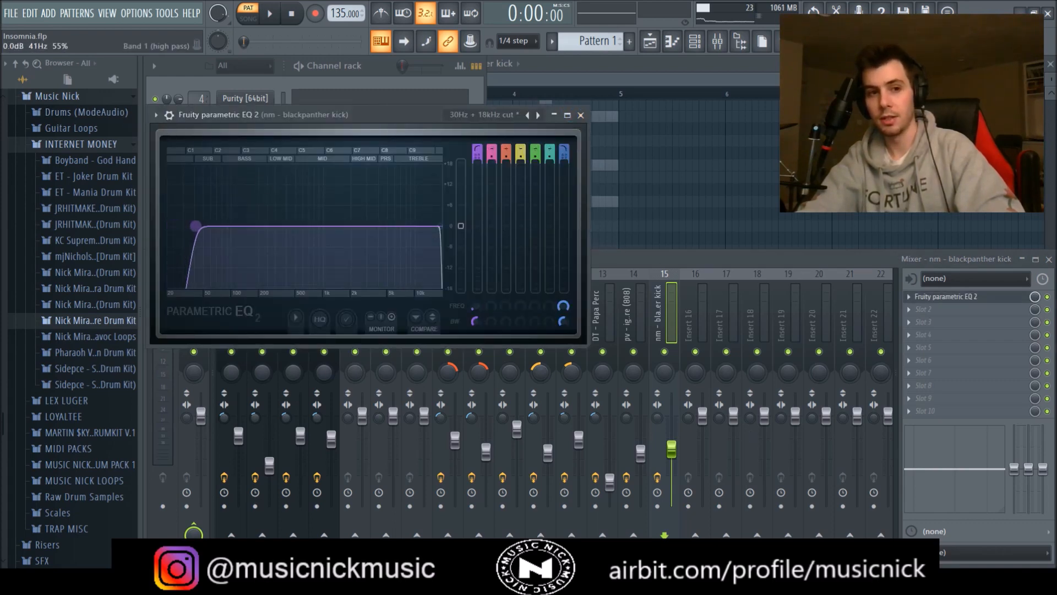
left_click_drag(441, 226, 436, 237)
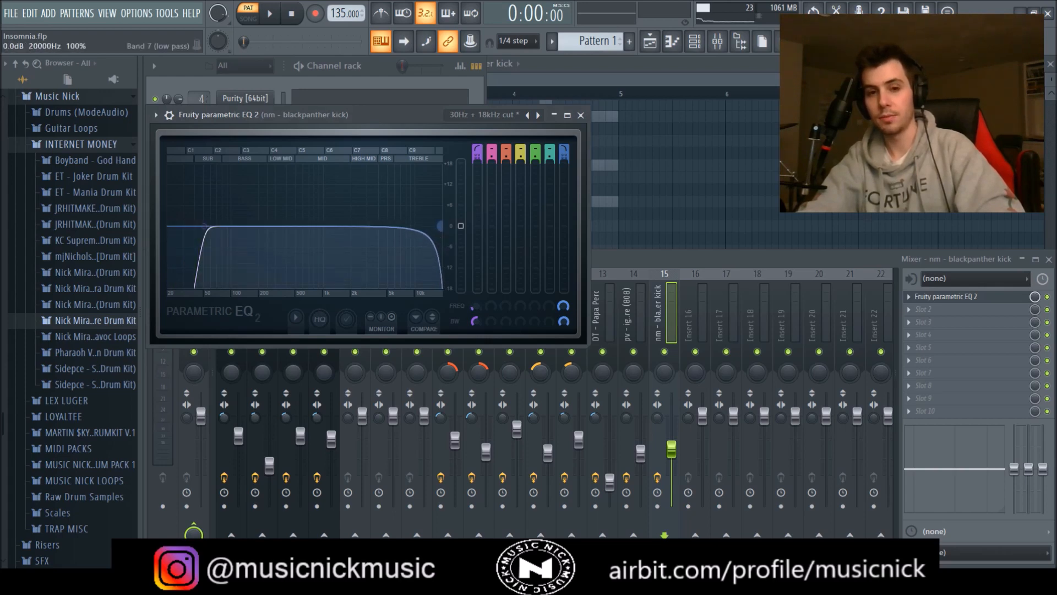
left_click(581, 116)
Place C5 kick hits on step 13 of bar 1 and on steps 1 and 13 of bar 3.
left_click(597, 71)
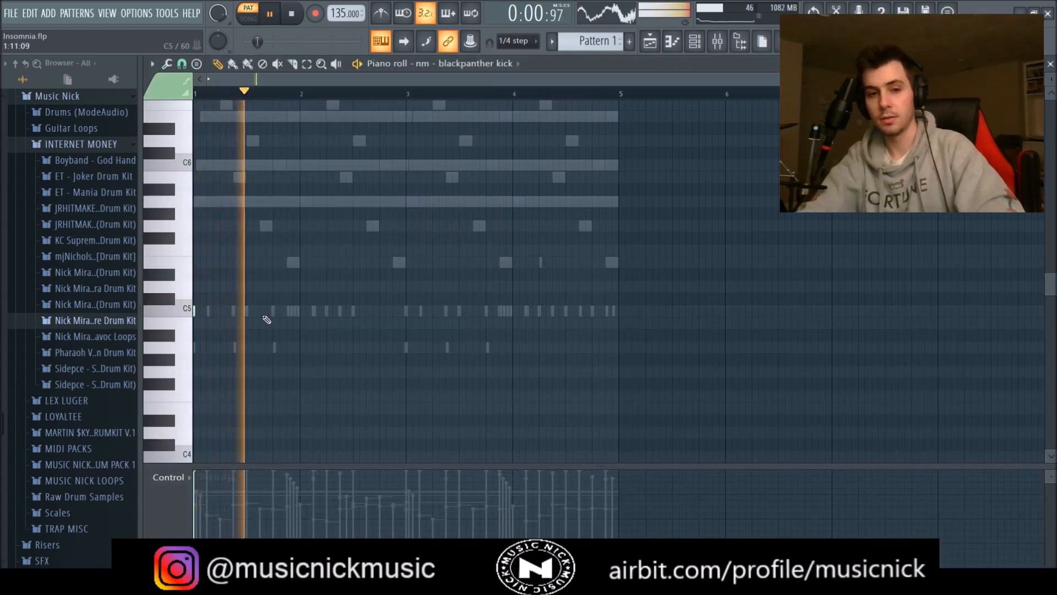
left_click(272, 311)
left_click(406, 311)
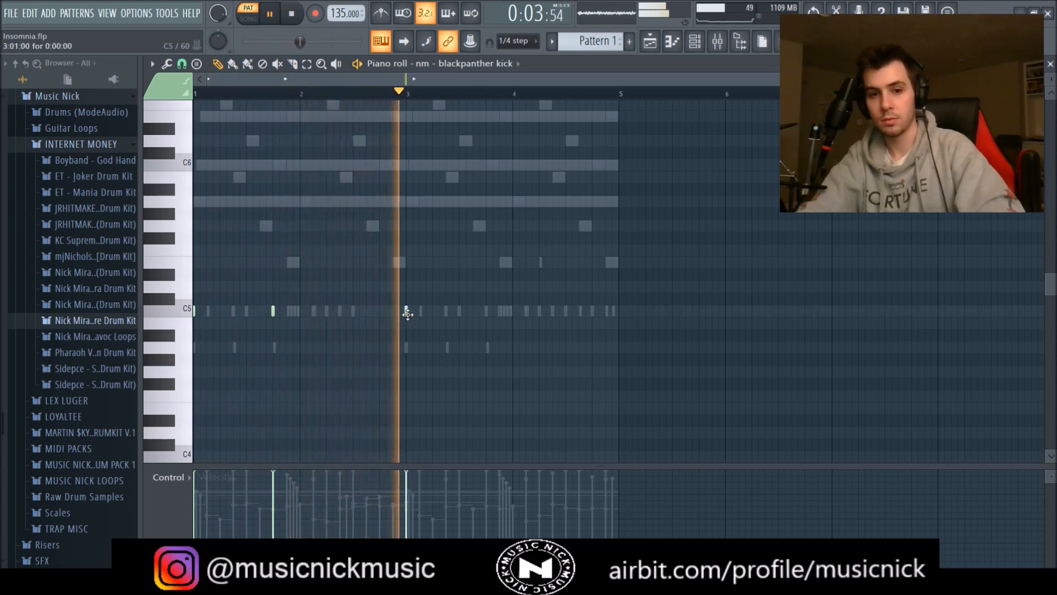
left_click(486, 310)
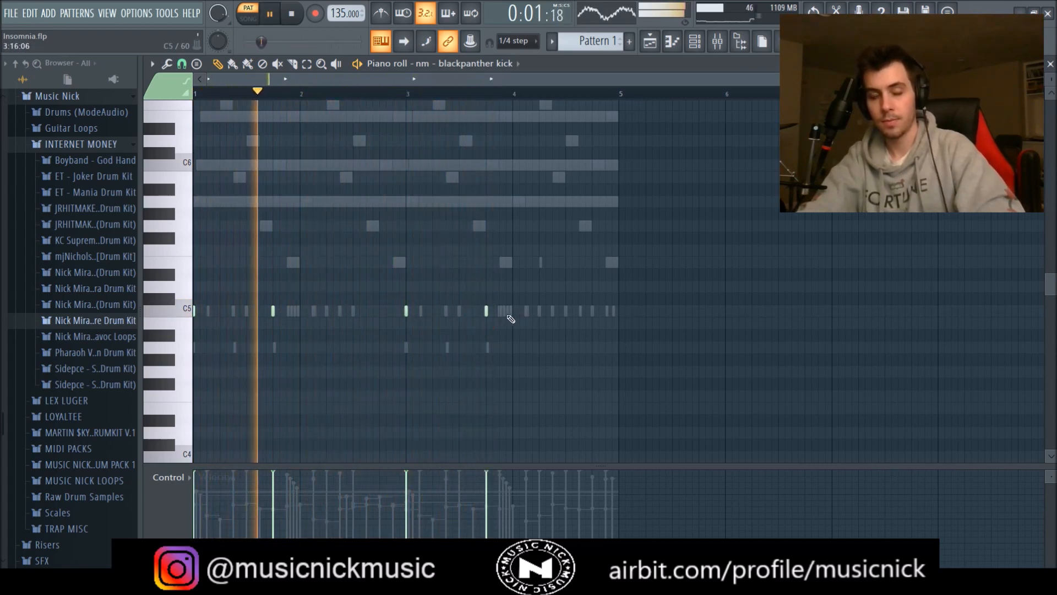
Try bar 1's second kick on step 7, return it to step 13, and add a C5 kick on step 5 of bar 4.
right_click(272, 312)
key("space")
key("space")
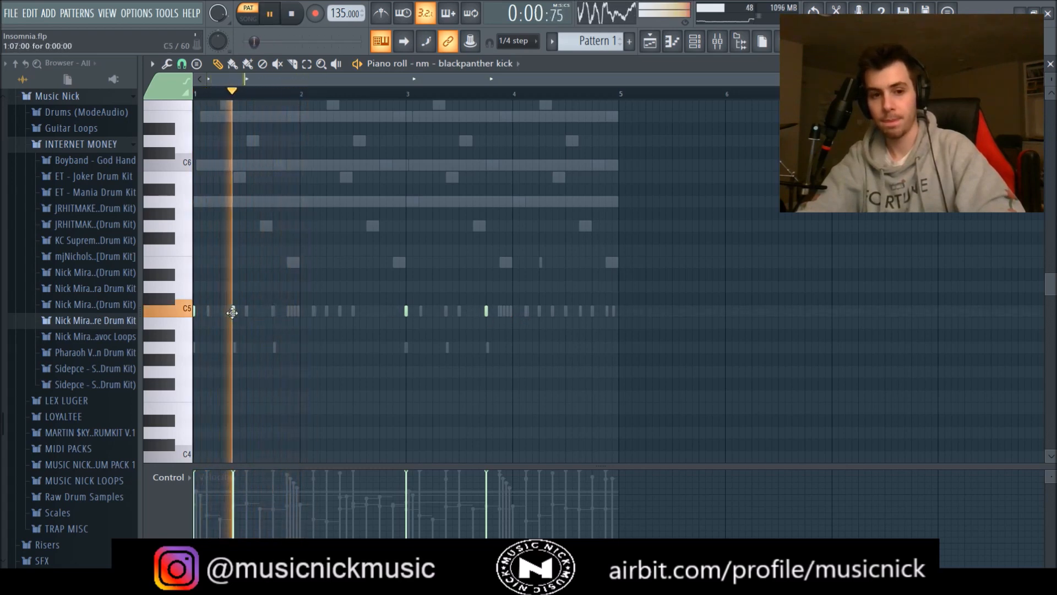
key("space")
key("space")
left_click(274, 311)
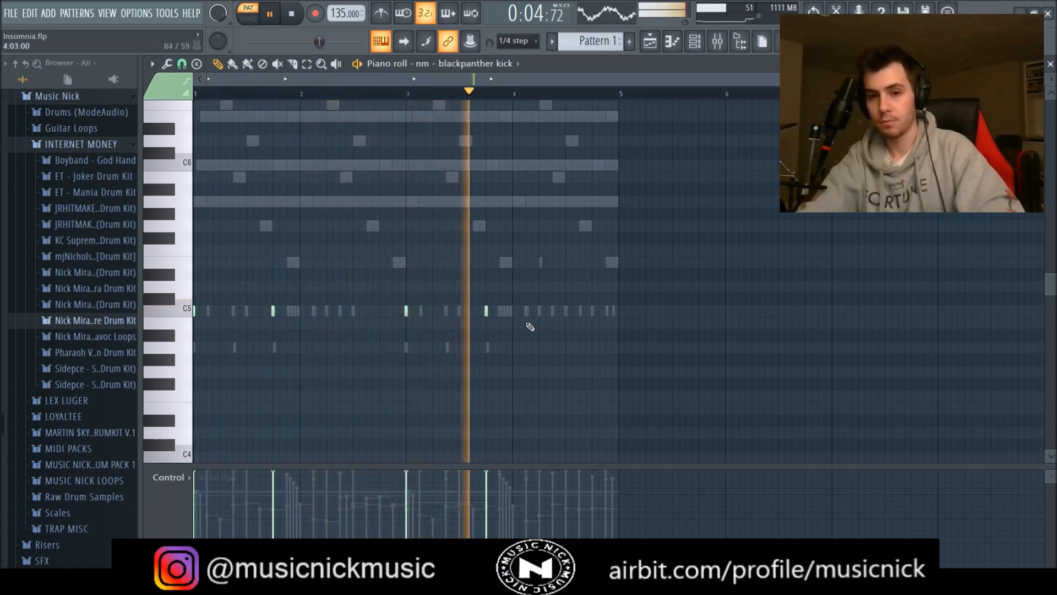
left_click(540, 311)
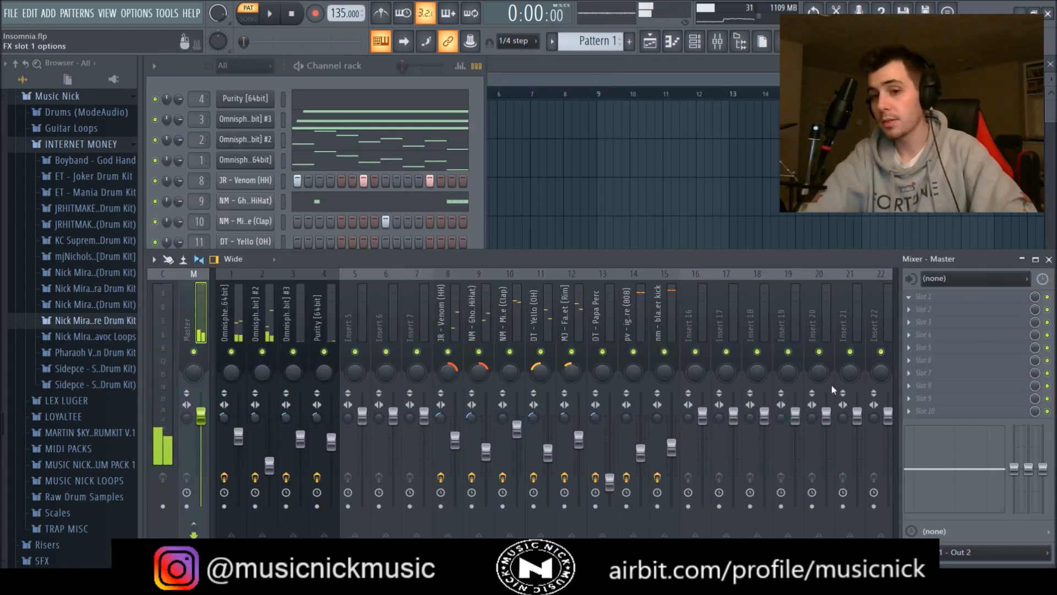
Add two flat Fruity Parametric EQ 2 instances to the first two effect slots of the master track.
left_click(767, 431)
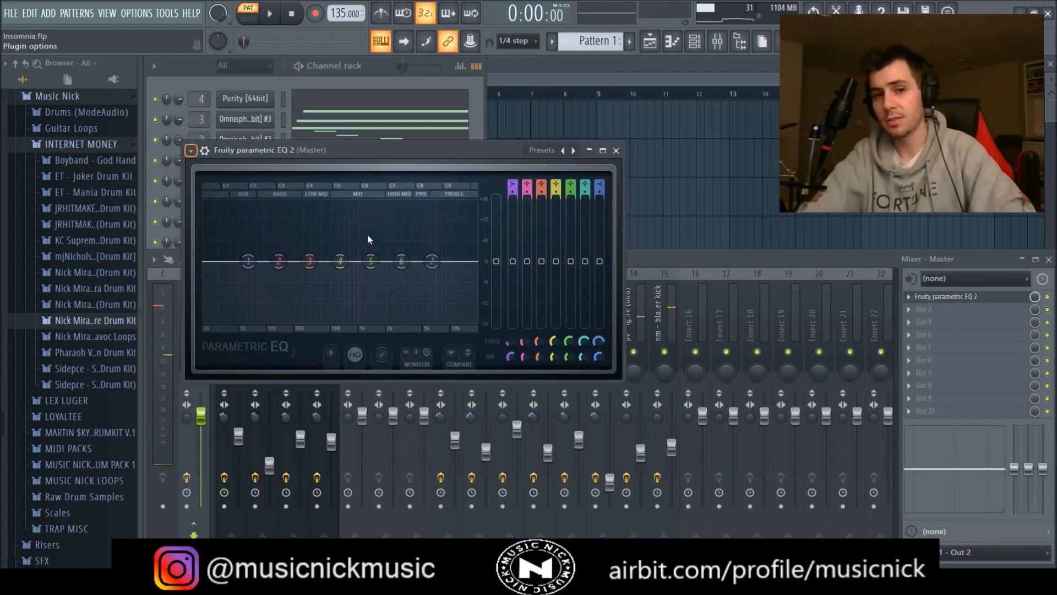
left_click(616, 150)
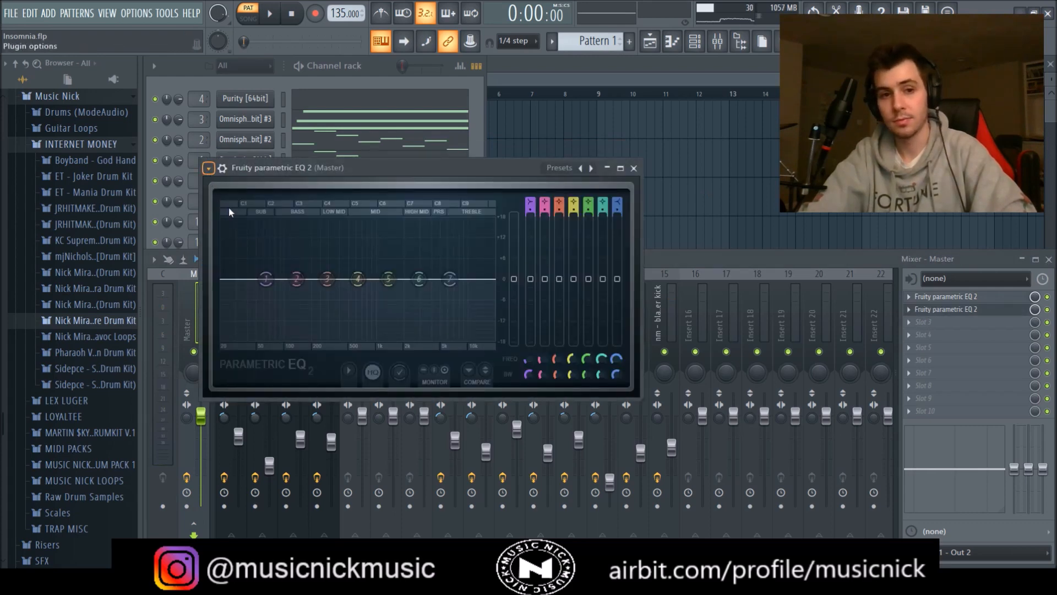
left_click(634, 168)
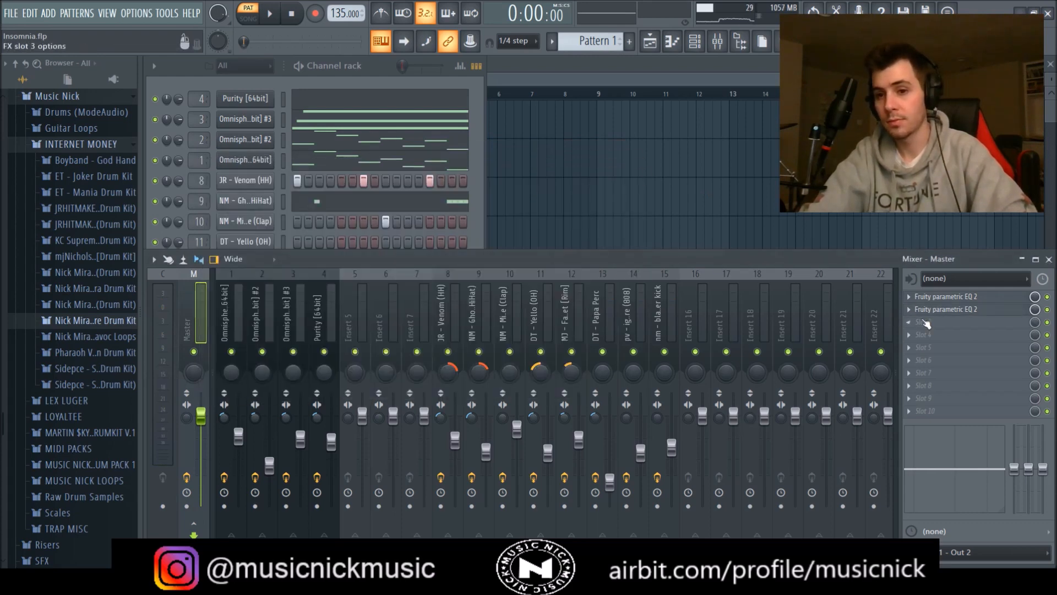
Add a Fruity Multiband Compressor to the master's third slot with the Mastering 2.4dB preset and lower its gain to 2.1 dB.
left_click(764, 364)
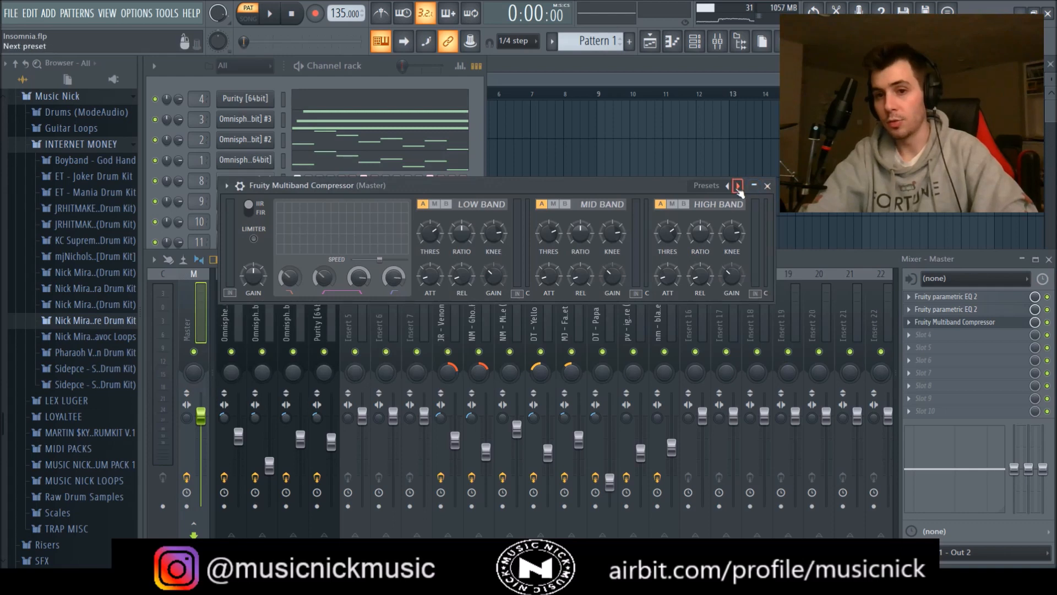
left_click_drag(253, 276, 254, 281)
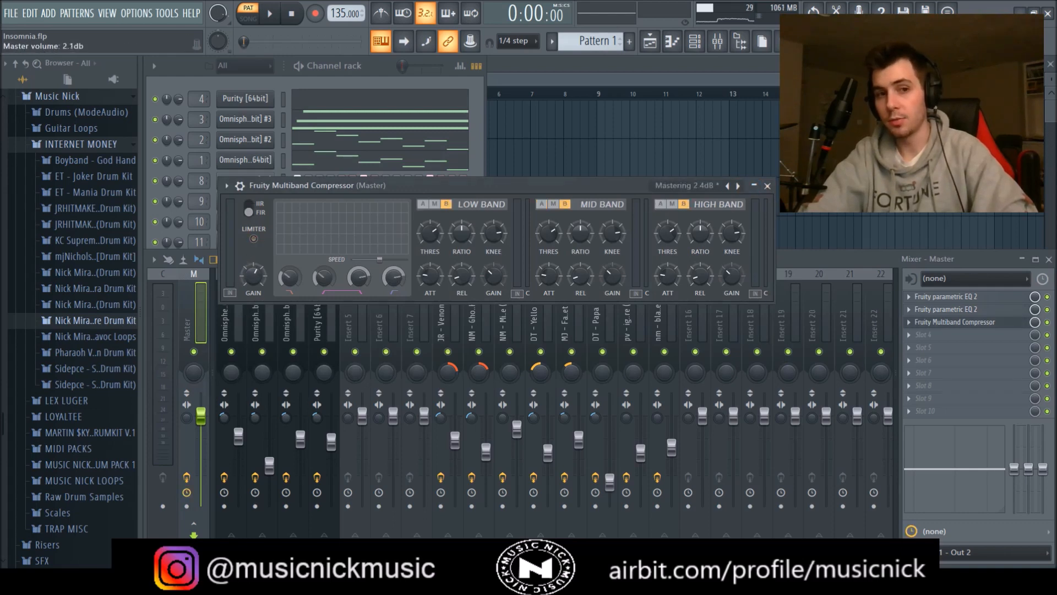
left_click(768, 186)
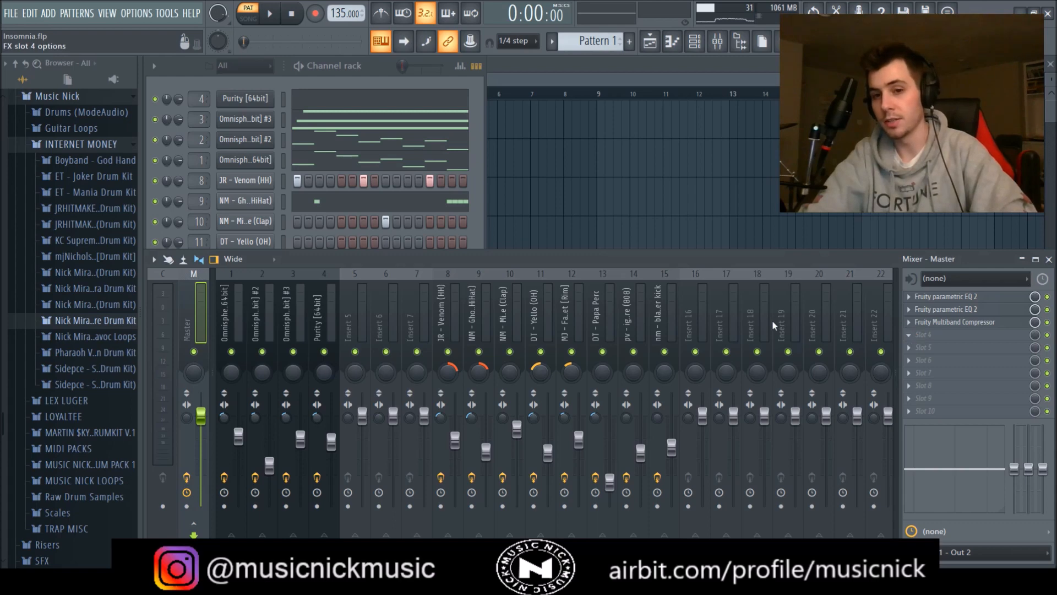
Add a second Fruity Multiband Compressor to the master's fourth slot with the Mastering 2.4dB preset.
left_click(771, 377)
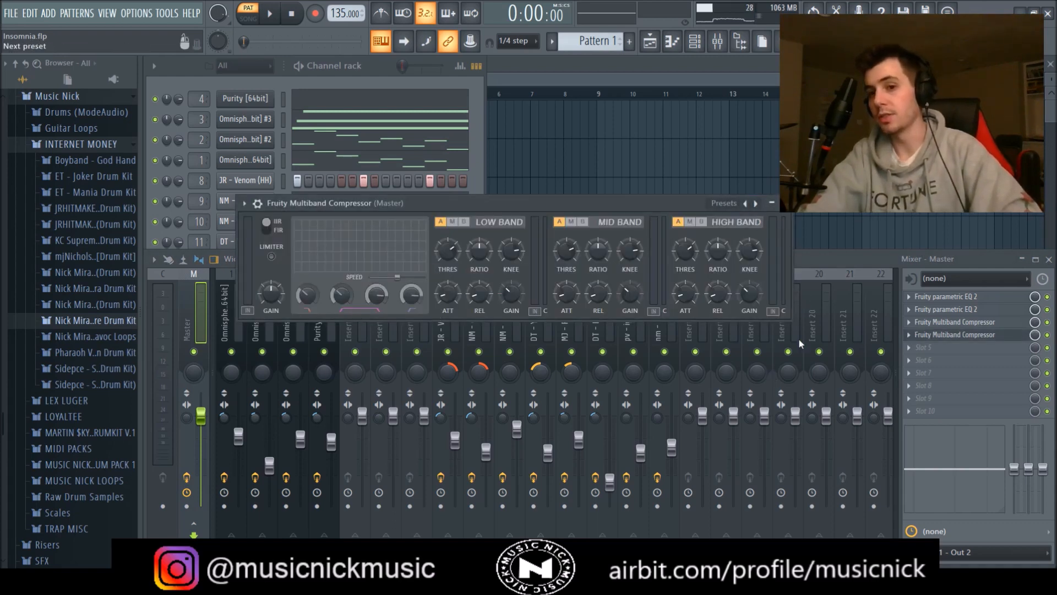
left_click(756, 203)
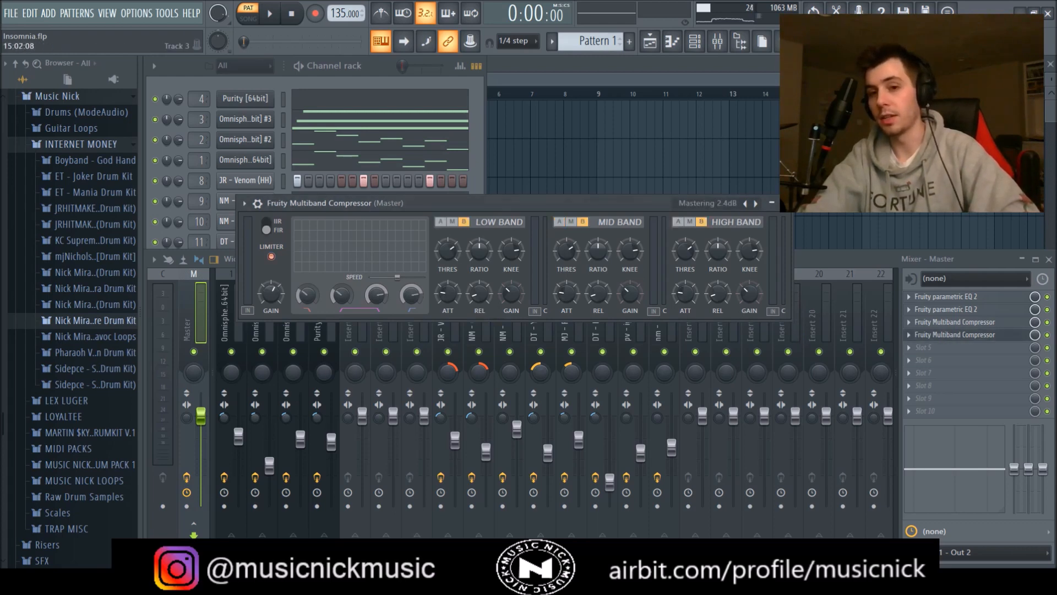
left_click(792, 213)
Play the pattern and slightly lower the 808 and kick faders on mixer tracks 14 and 15.
key("space")
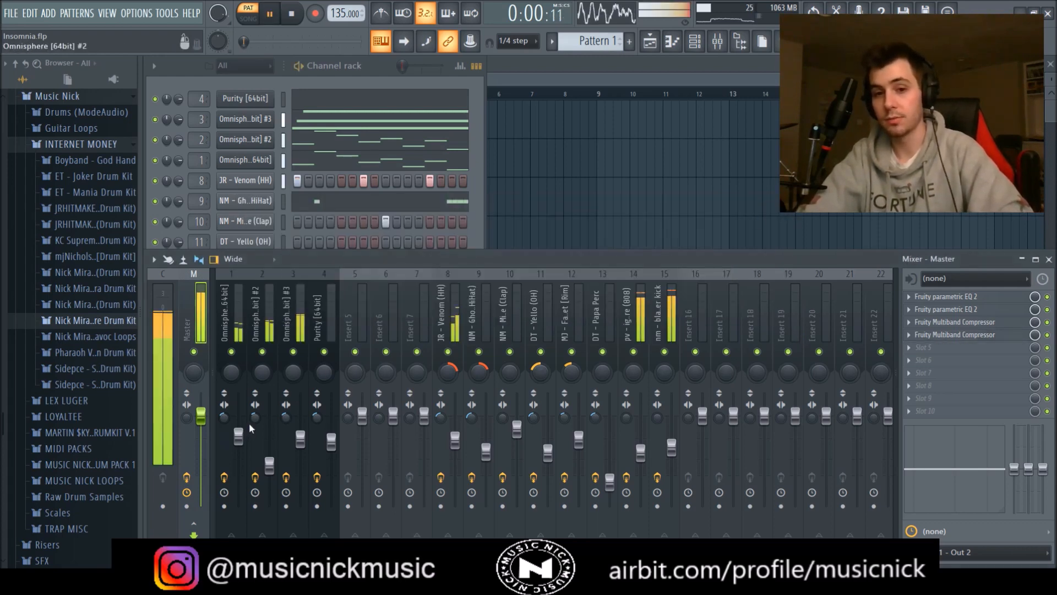
left_click(660, 455)
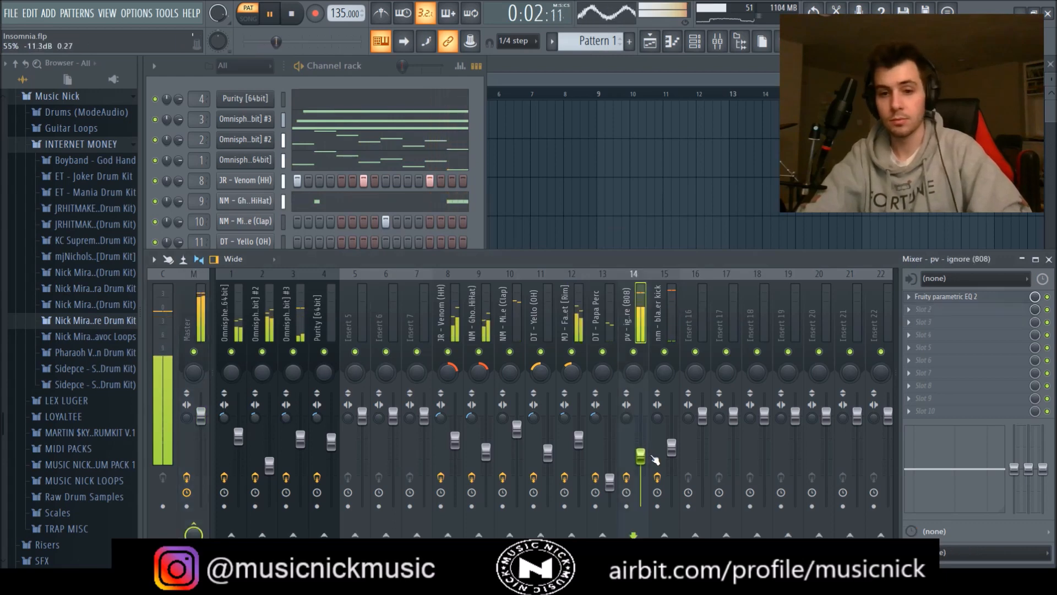
left_click(640, 456)
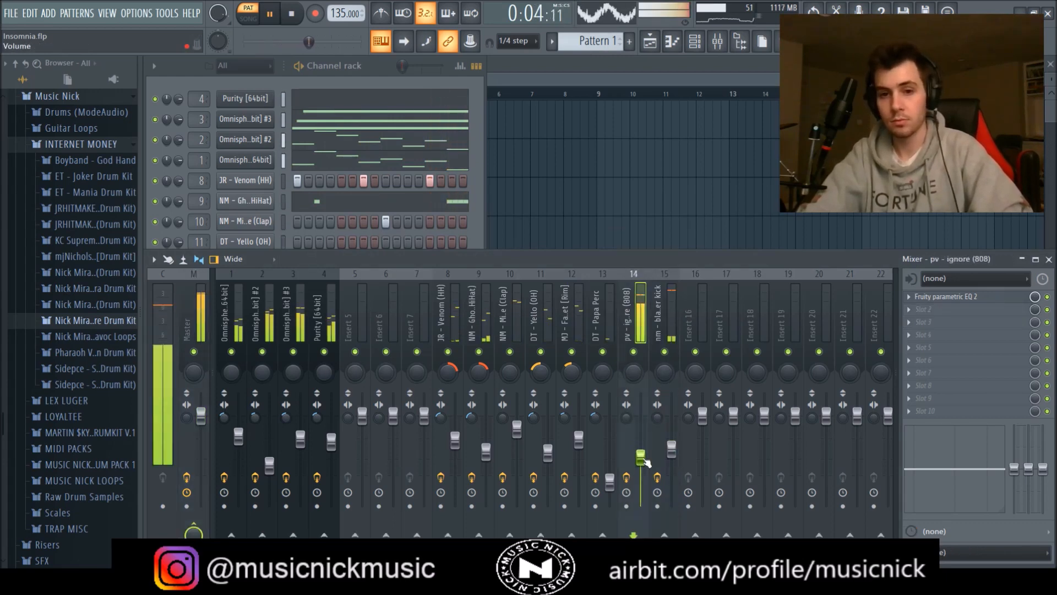
Slightly lower the mixer faders of both hi-hats, the clap, open hat, rim and the Omnisphere on track 1.
left_click(455, 441)
left_click(486, 452)
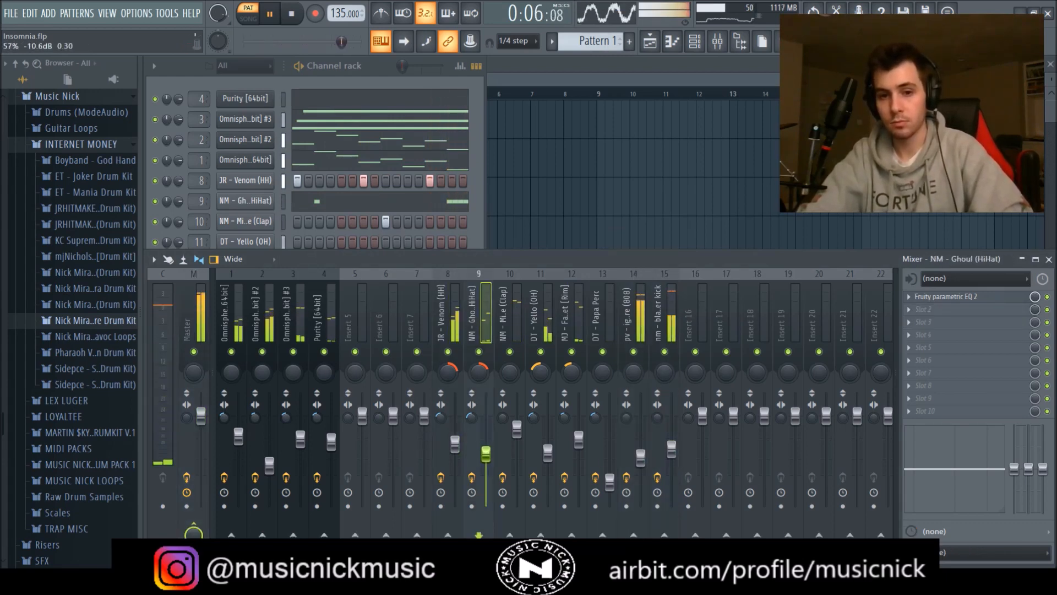
left_click(517, 435)
left_click(547, 443)
left_click(579, 444)
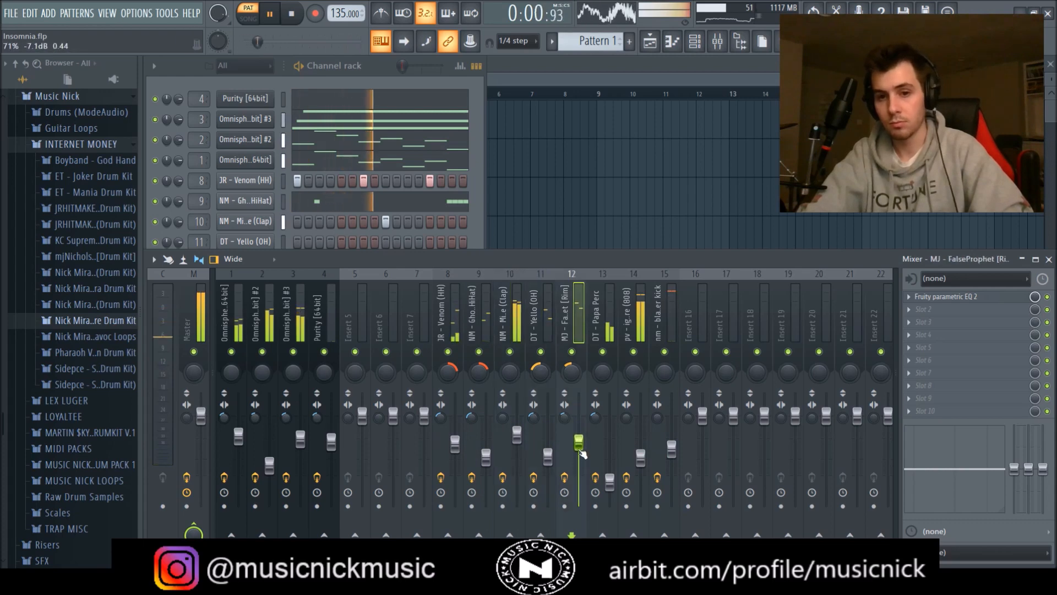
left_click(238, 436)
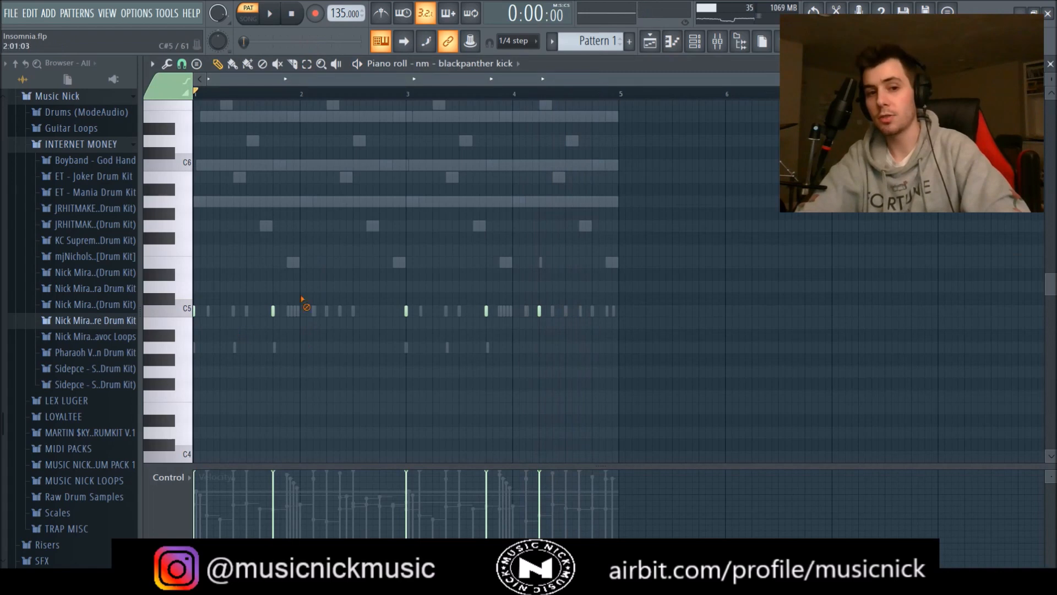
Delete the kick on step 13 of bar 1, add a C5 kick on step 11 of bar 4, and play the pattern.
left_click(273, 311)
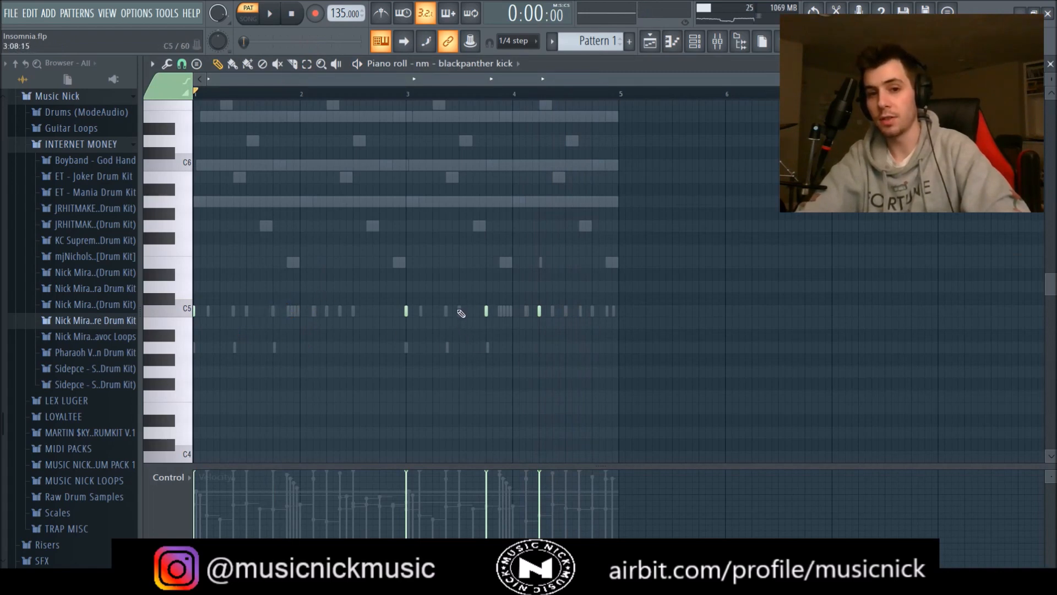
left_click(593, 312)
key("space")
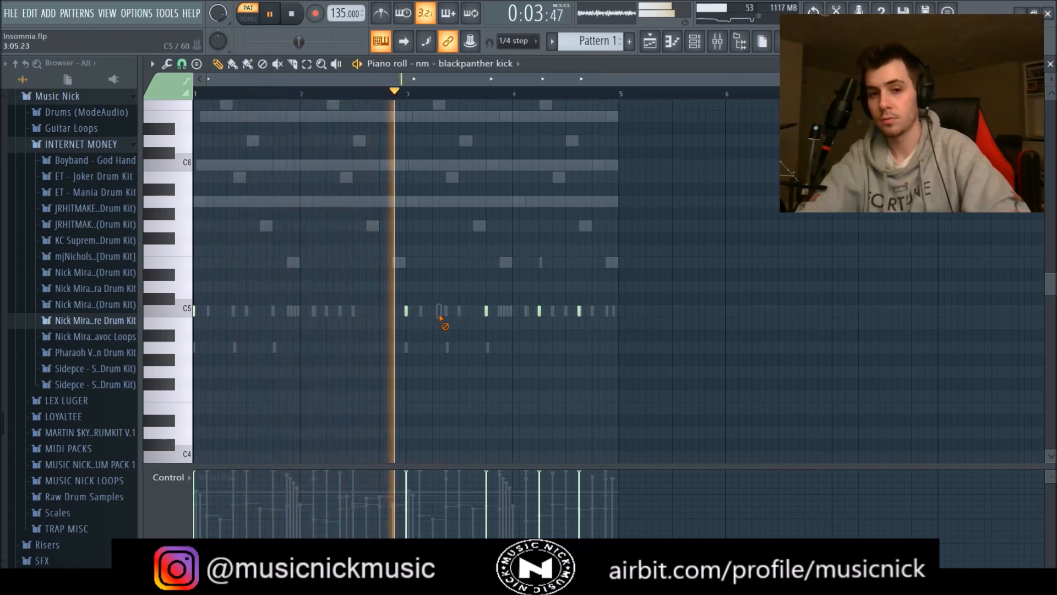
Test a C5 kick on step 7 of bar 3, remove it, and save the project.
left_click(446, 312)
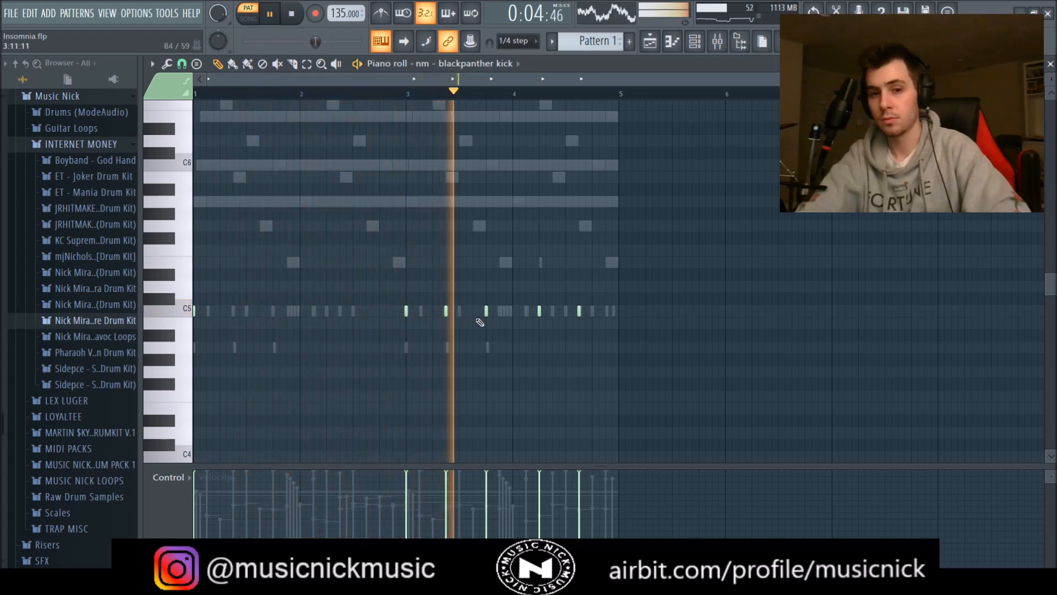
left_click(446, 311)
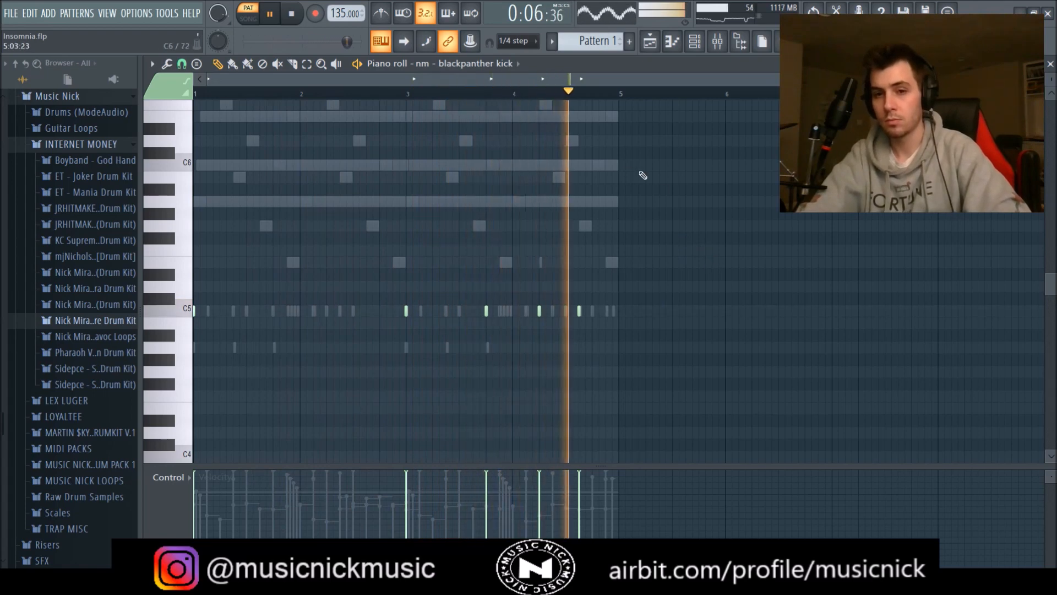
left_click(1050, 64)
key("ctrl+s")
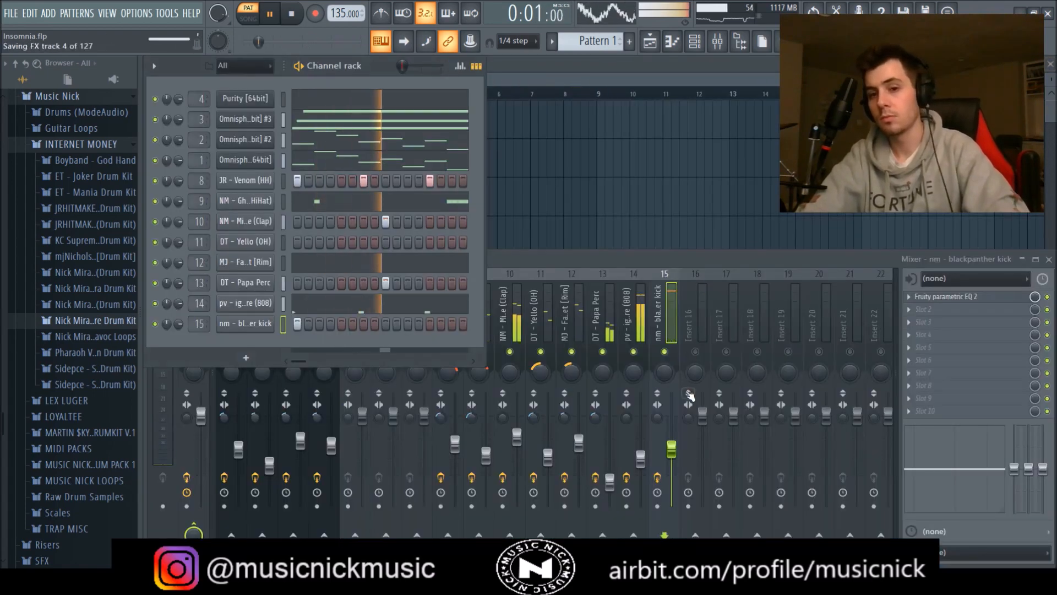
Slightly lower the faders of the two Omnispheres on mixer tracks 1 and 2 during playback, and save the project.
left_click(641, 457)
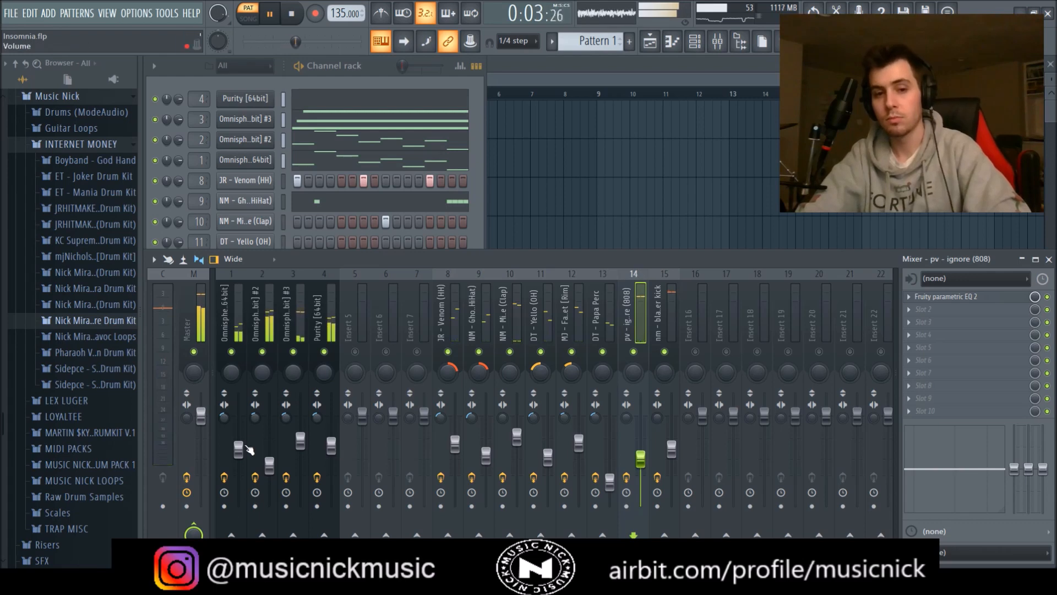
left_click_drag(238, 449, 239, 458)
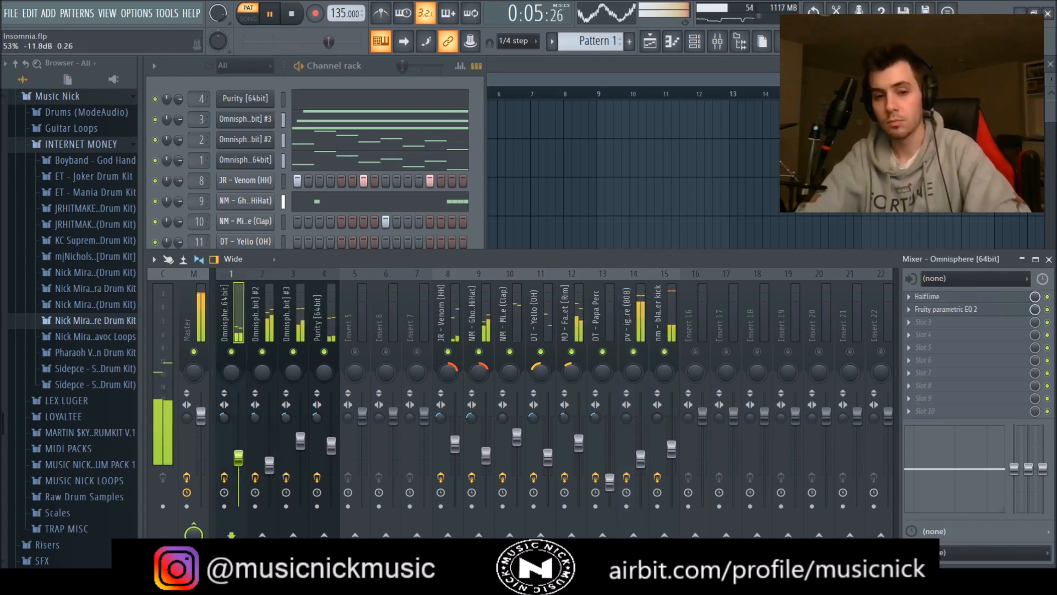
mouse_move(239, 458)
left_mouse_down()
mouse_move(269, 467)
mouse_move(239, 454)
left_mouse_up()
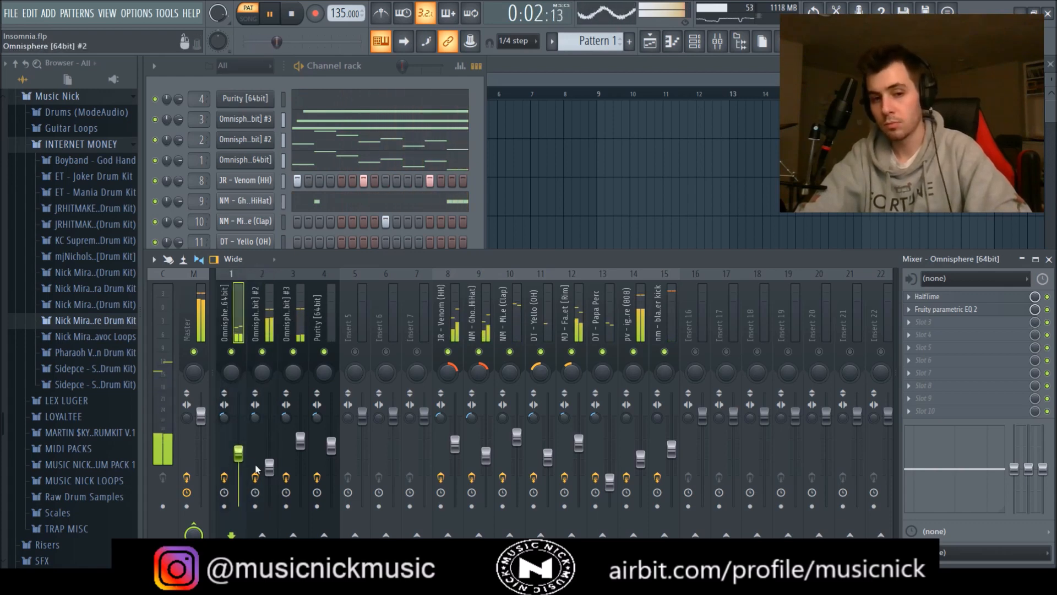
left_click(269, 467)
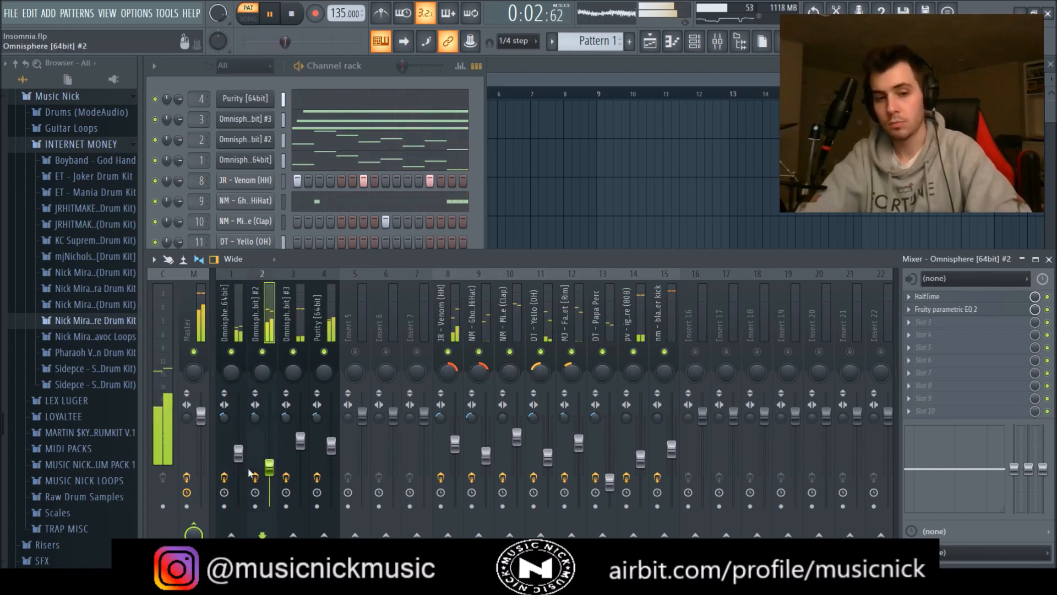
left_click(517, 435)
key("ctrl+s")
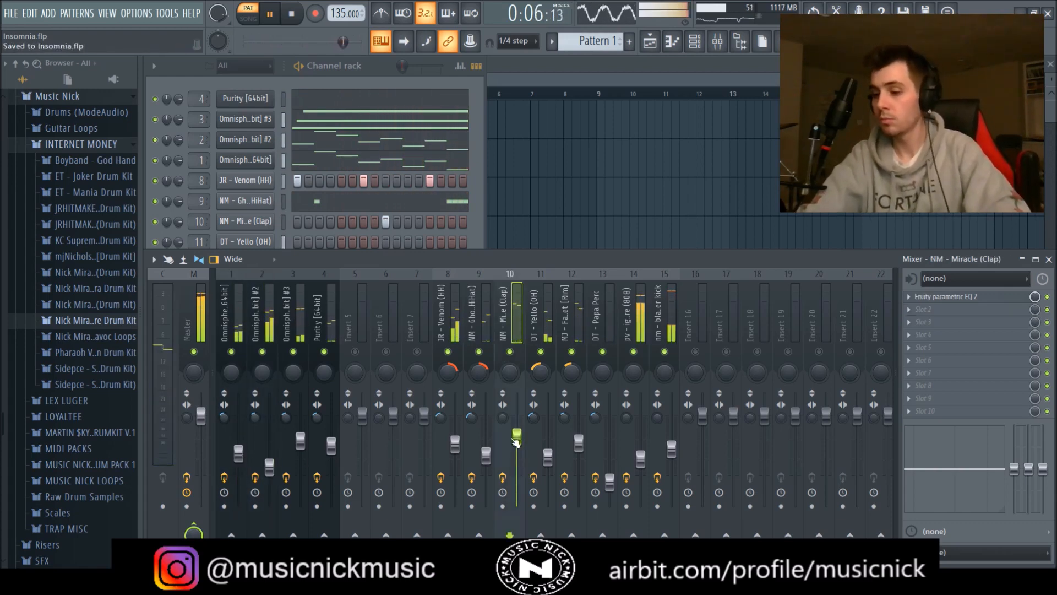
key("ctrl+s")
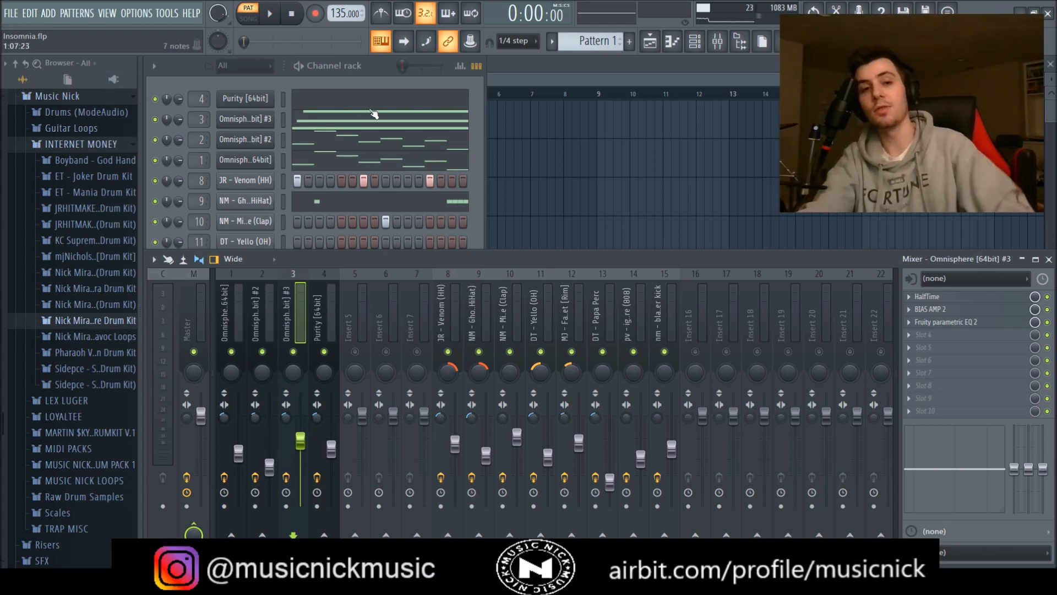
Review the 808's notes in the piano roll and the Papa Perc sampler's channel settings, closing each window.
left_click(375, 84)
left_click(331, 308)
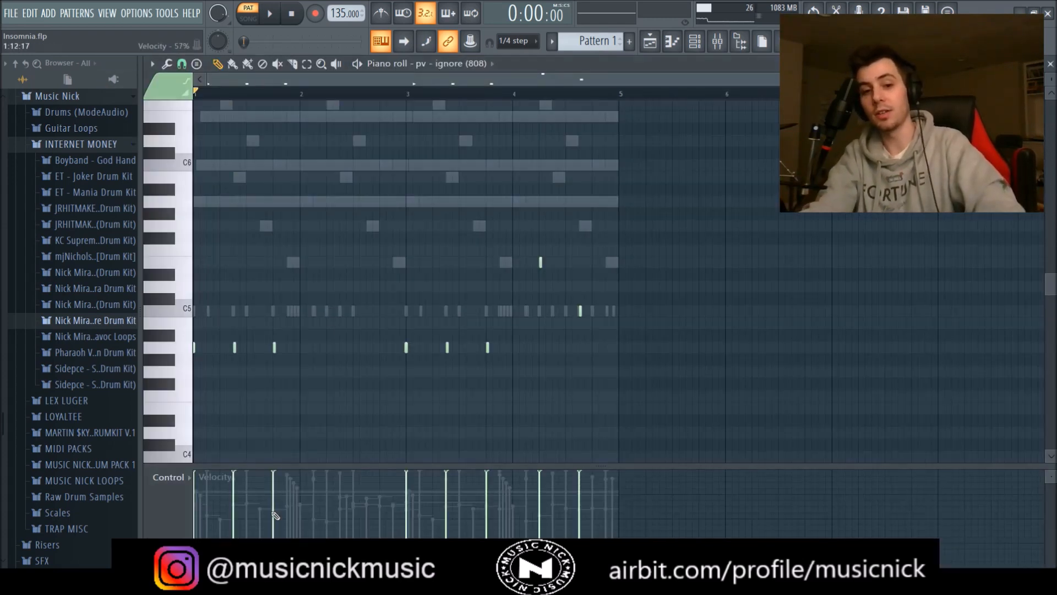
left_click(1051, 64)
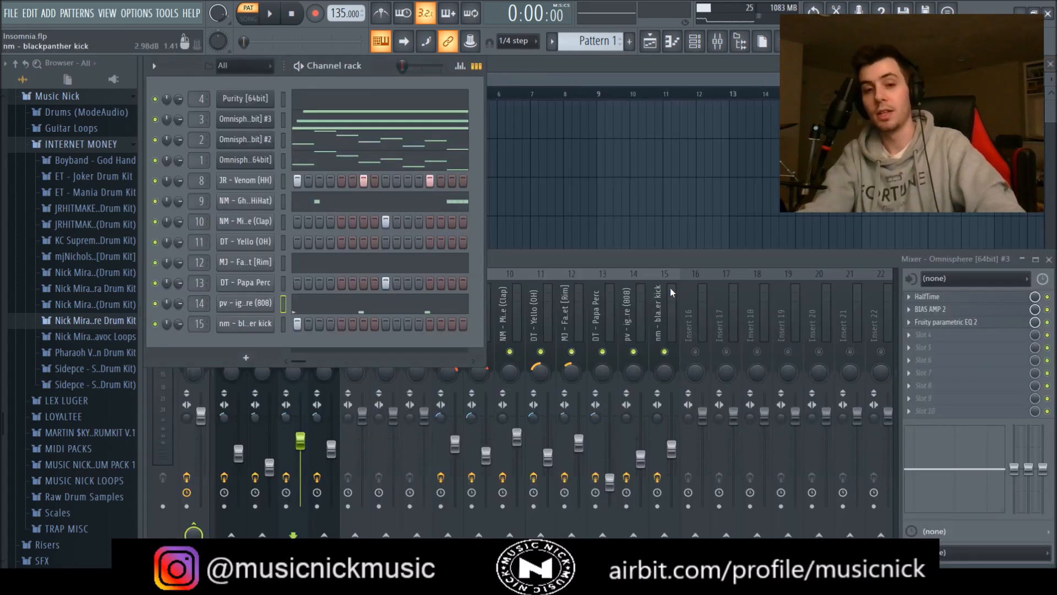
left_click(256, 289)
left_click(316, 229)
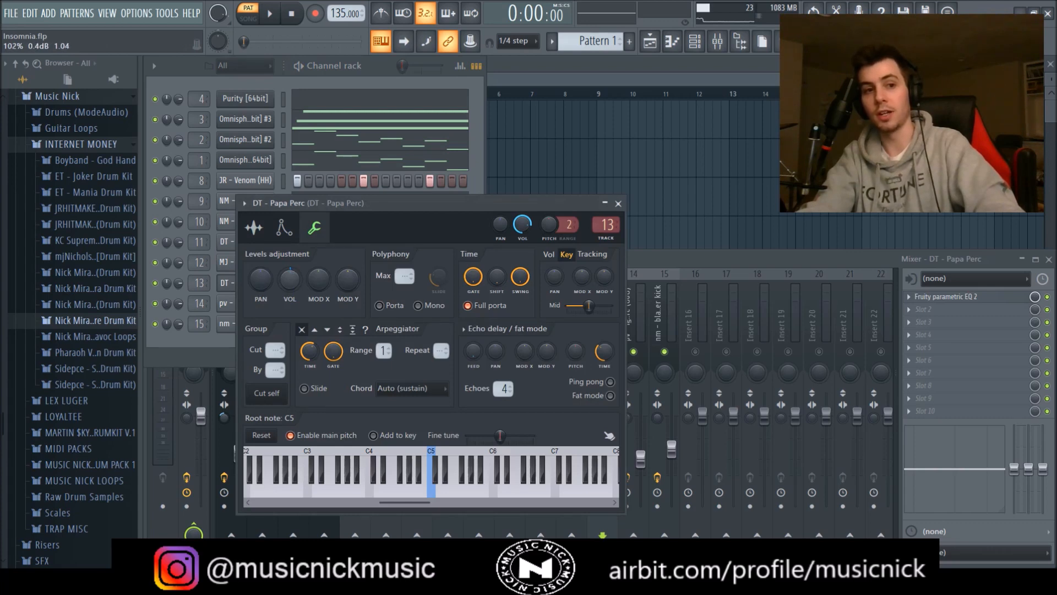
left_click(618, 204)
Inspect the 808 and rim mixer tracks and view the rim's Fruity Parametric EQ 2 curve.
left_click(637, 362)
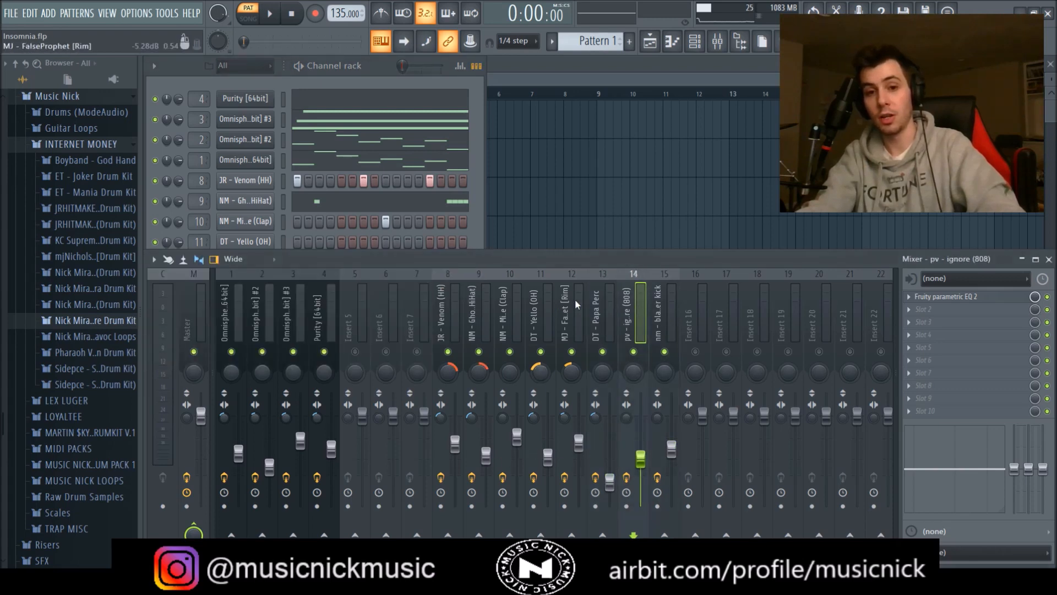
left_click(579, 441)
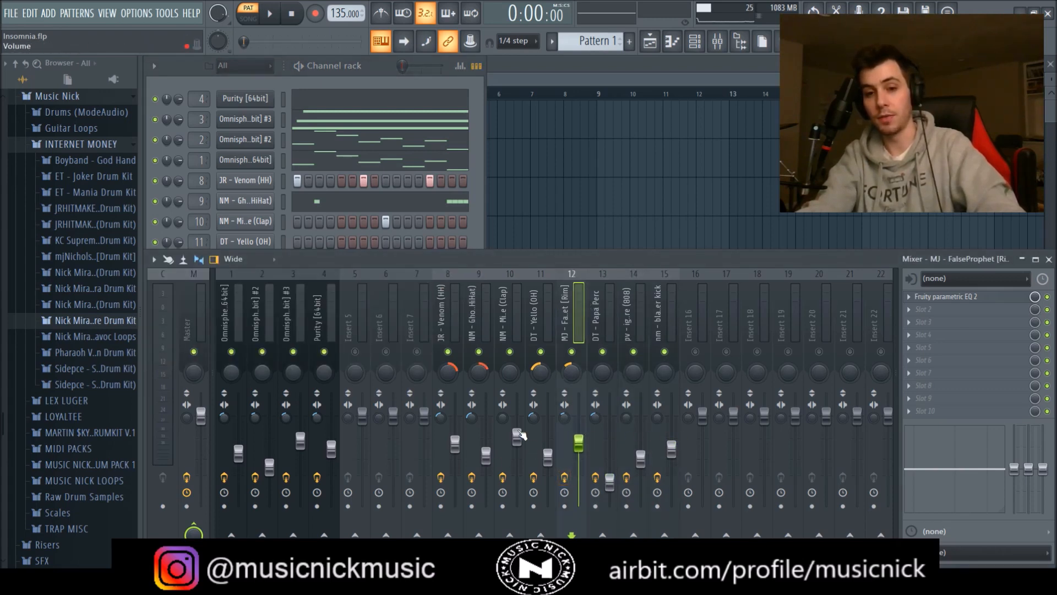
left_click(620, 337)
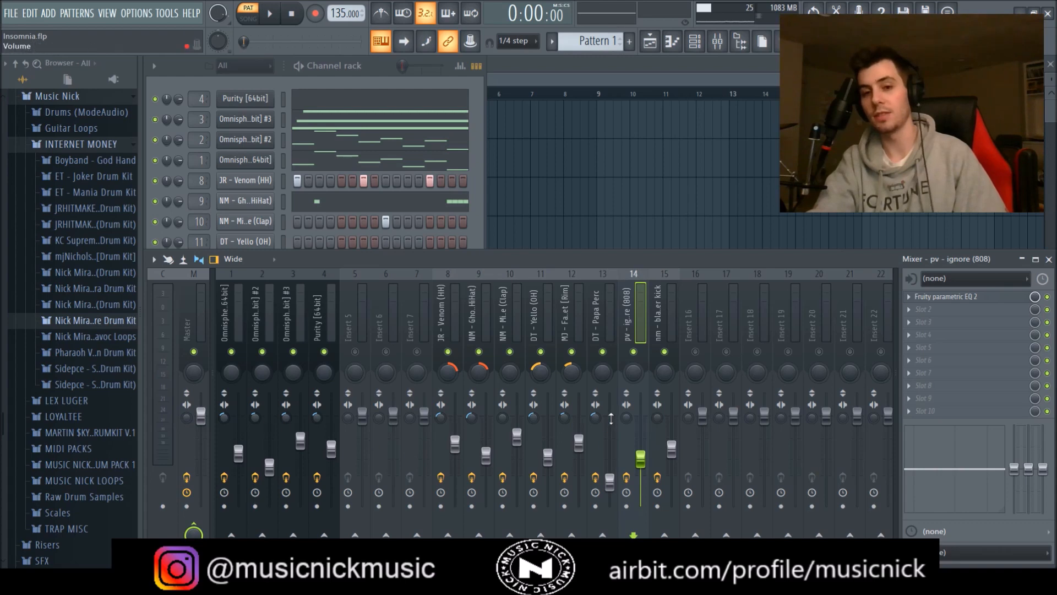
left_click(572, 313)
left_click(946, 296)
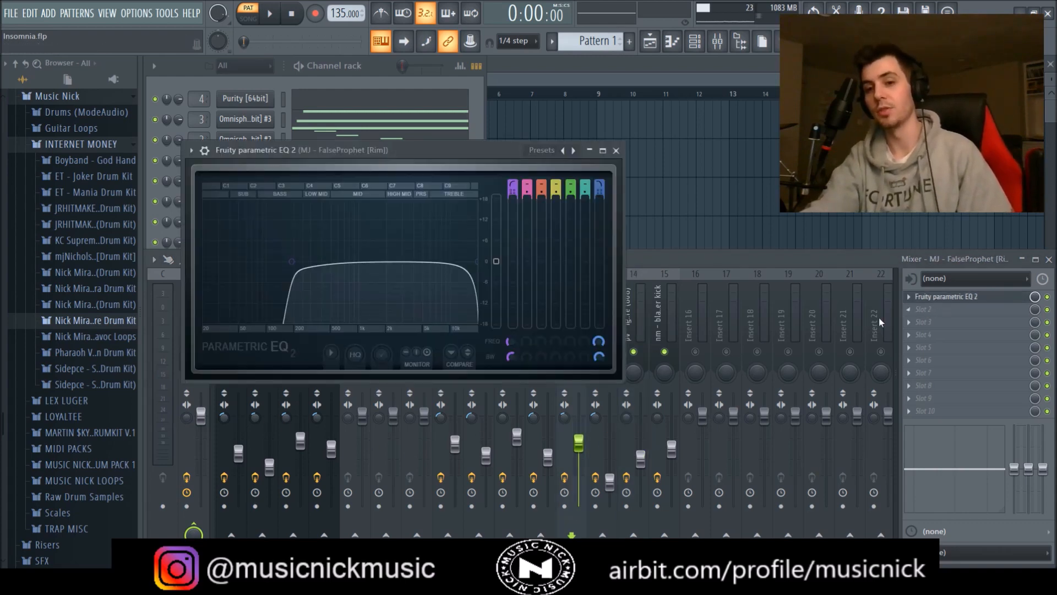
left_click(616, 150)
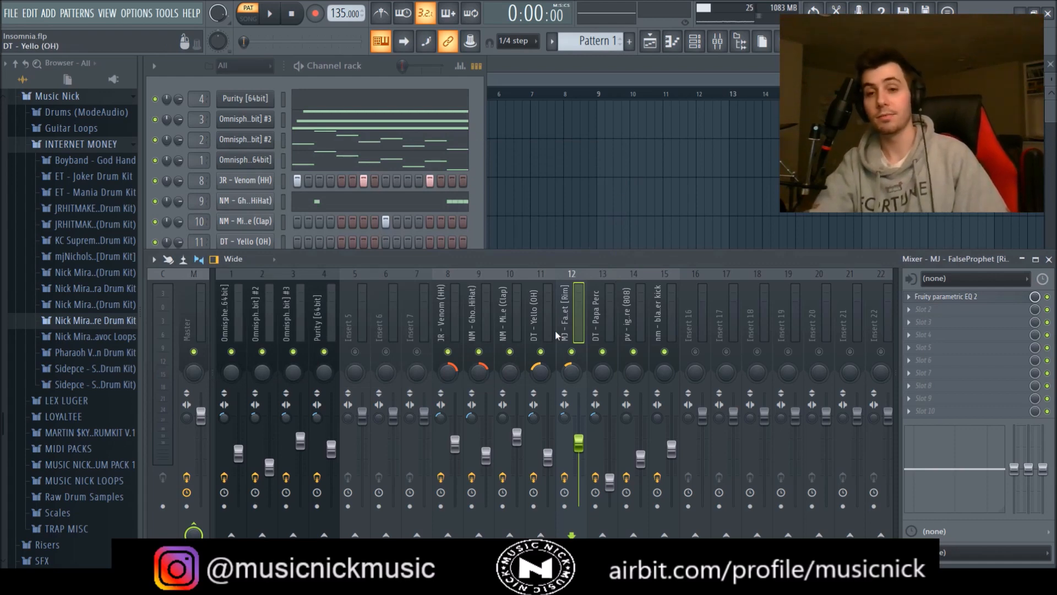